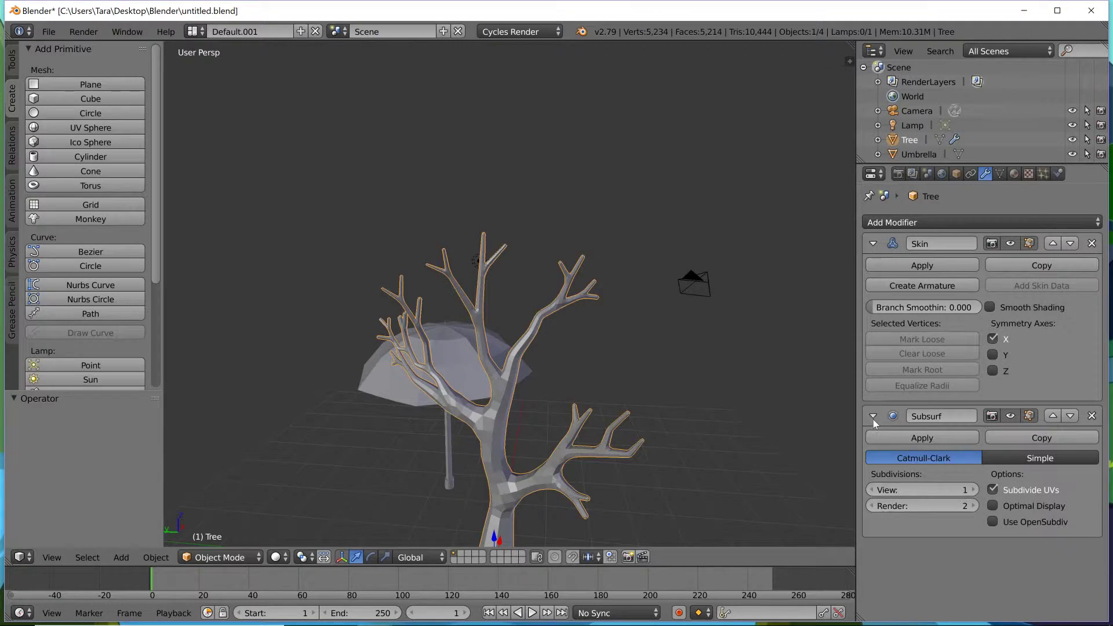
- Collapse the settings of the tree's Subsurf and Skin modifiers
left_click(873, 417)
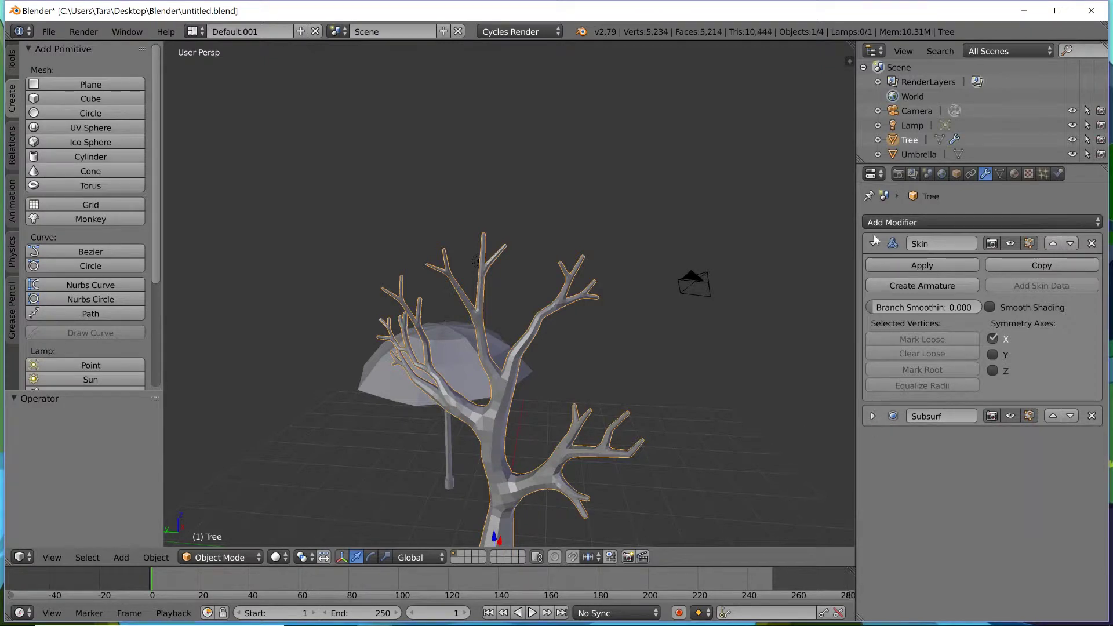
left_click(874, 239)
scroll(539, 386, "down", 3)
mouse_move(539, 387)
middle_mouse_down()
mouse_move(566, 381)
mouse_move(553, 378)
middle_mouse_up()
scroll(509, 411, "up", 3)
scroll(553, 378, "down", 3)
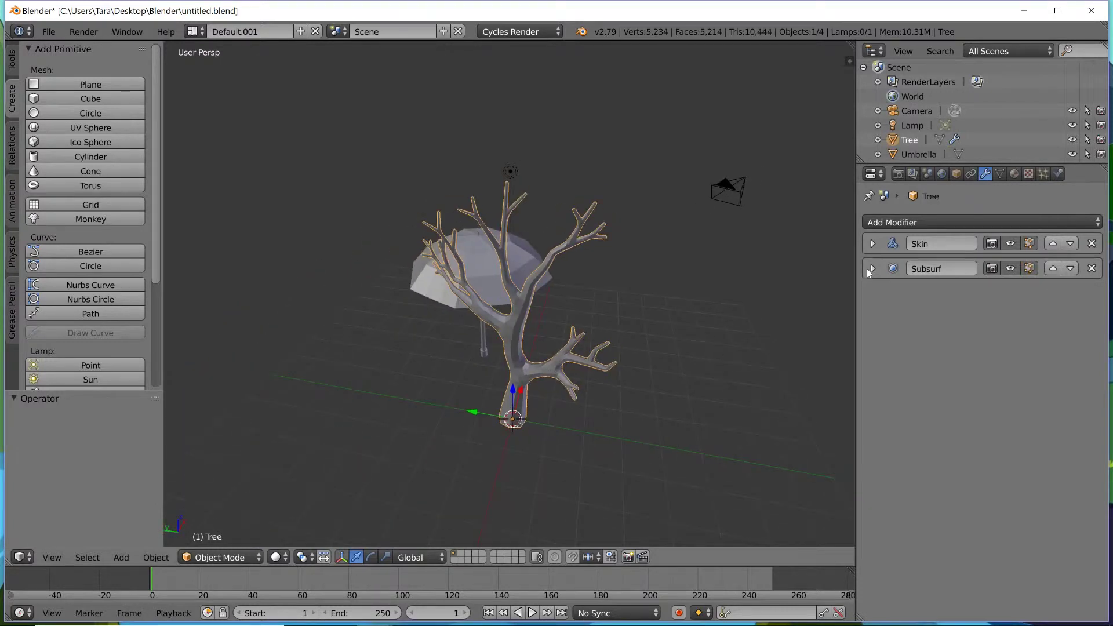
left_click(873, 244)
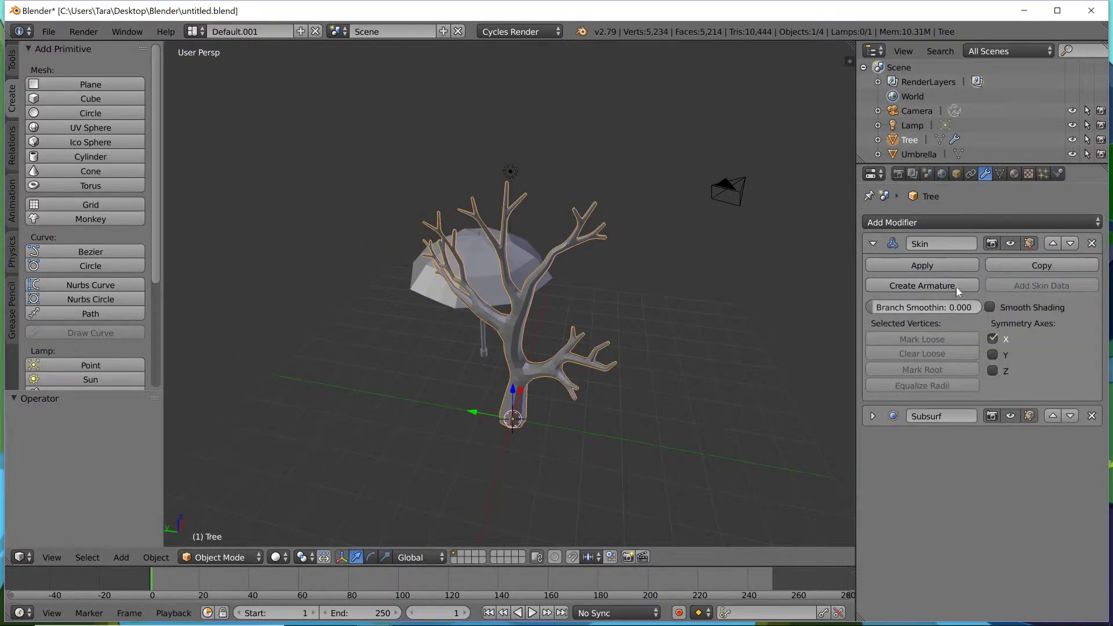
left_click(873, 243)
- Hide the tree and the umbrella in the 3D view
middle_click_drag(509, 265, 701, 280)
scroll(554, 319, "up", 3)
scroll(572, 335, "down", 5)
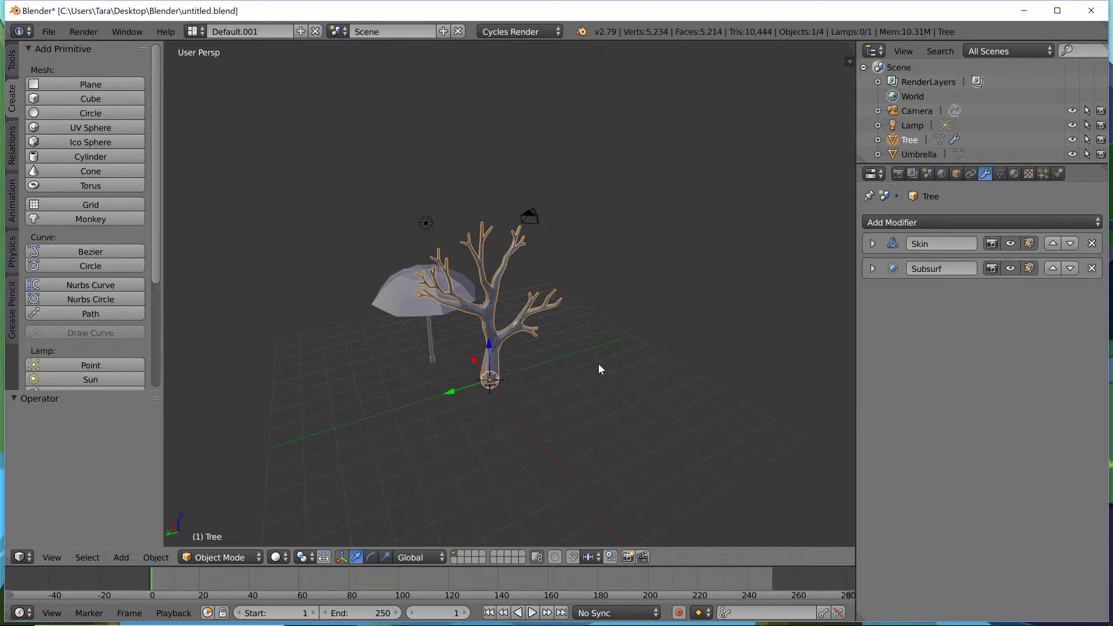
middle_click_drag(598, 364, 577, 277)
scroll(590, 344, "up", 4)
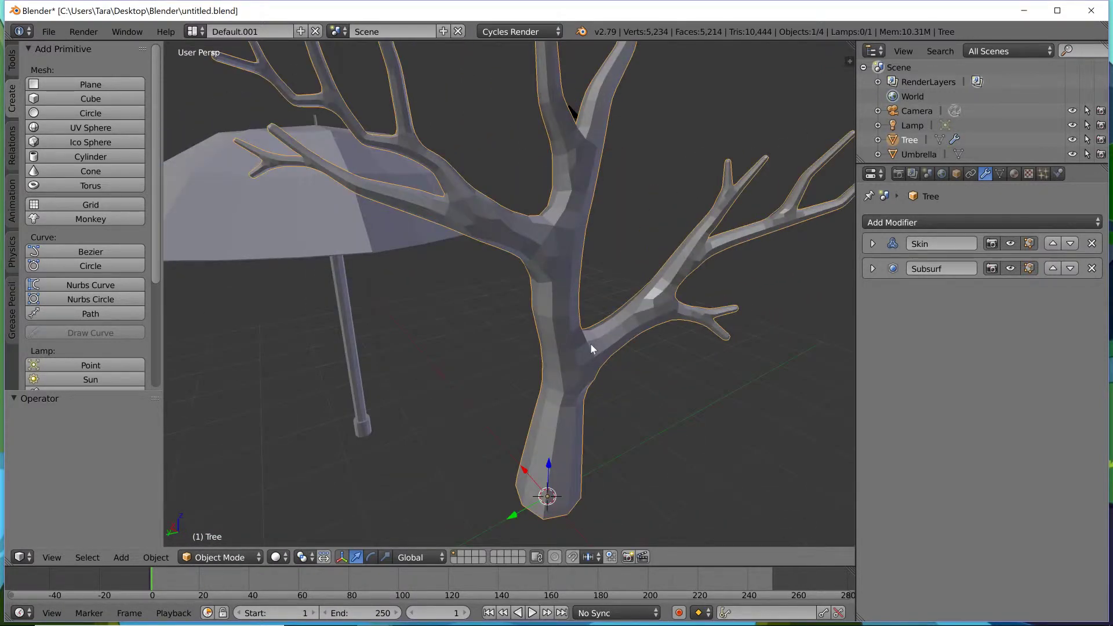
key("h")
right_click(348, 235)
key("h")
middle_click_drag(348, 234, 416, 268)
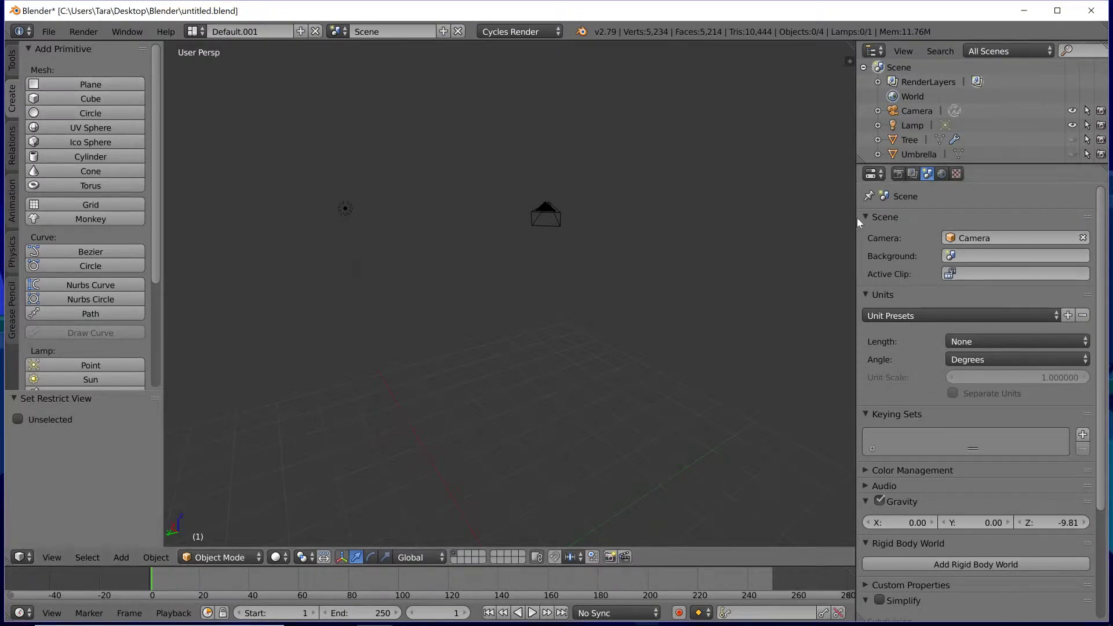
- Widen the outliner and properties area slightly and add a cube at the scene origin
left_click_drag(858, 219, 827, 213)
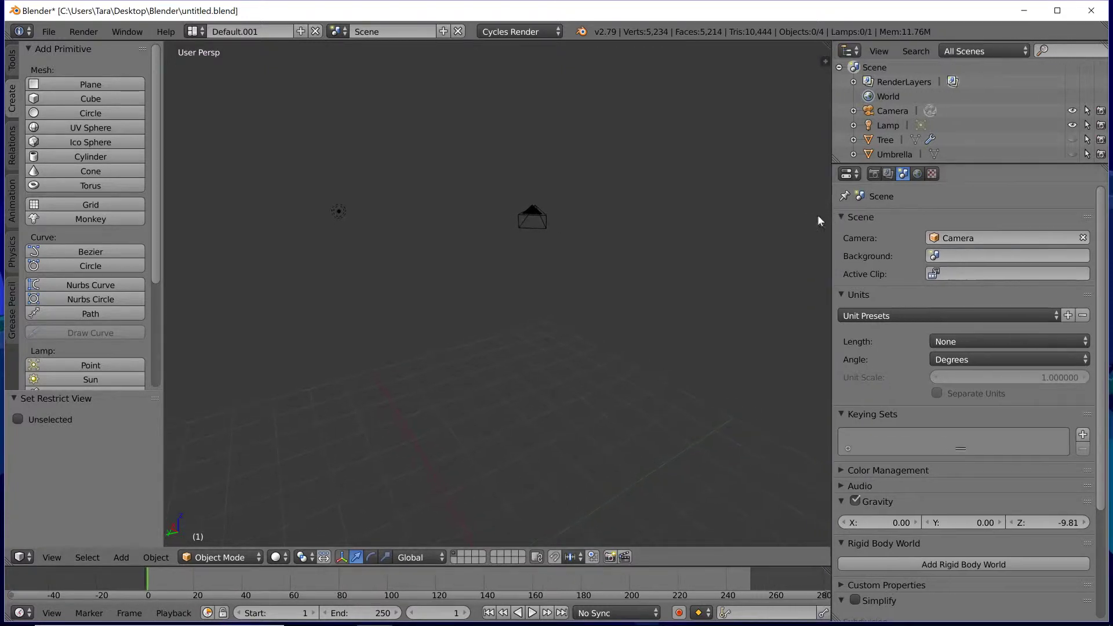
left_click(120, 99)
key("g")
key("z")
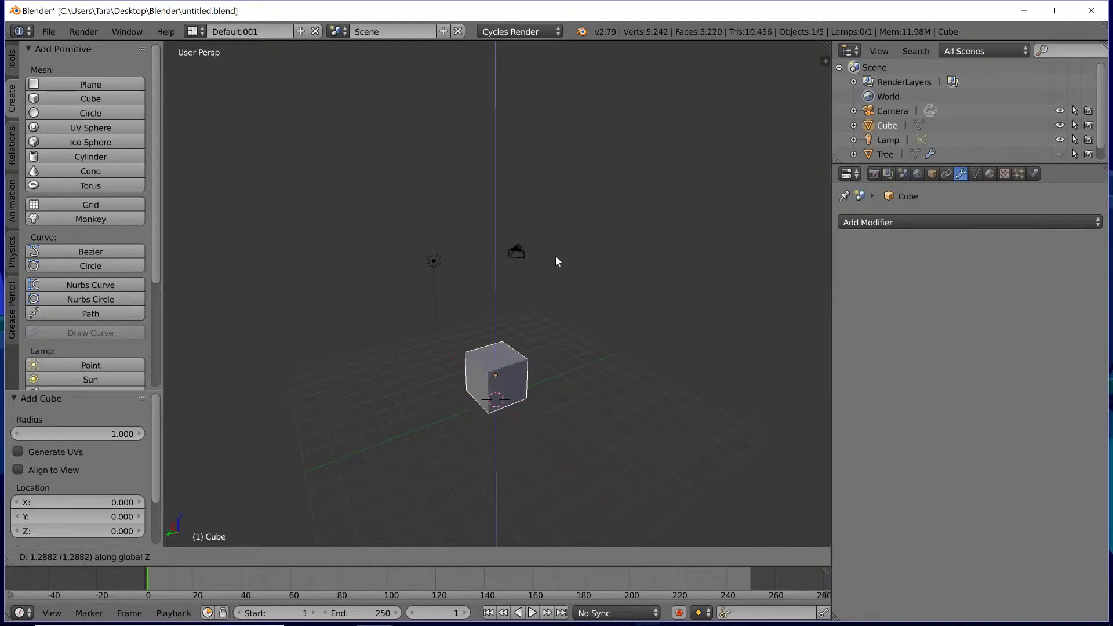
right_click(556, 248)
middle_click_drag(586, 292, 576, 281)
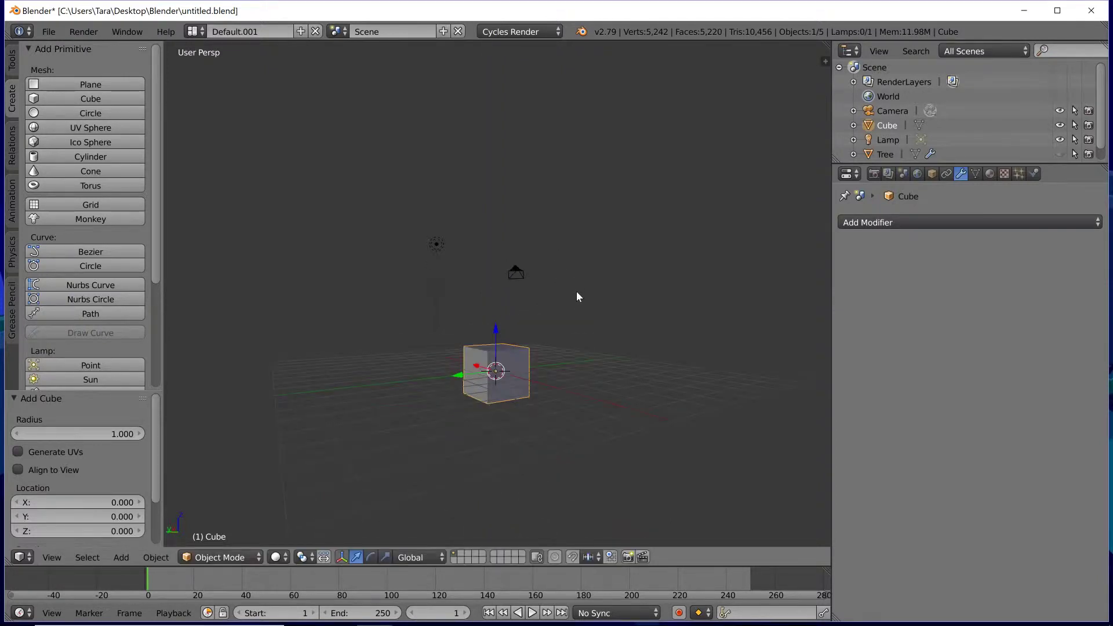
- Rename the new cube as Building
key("Tab")
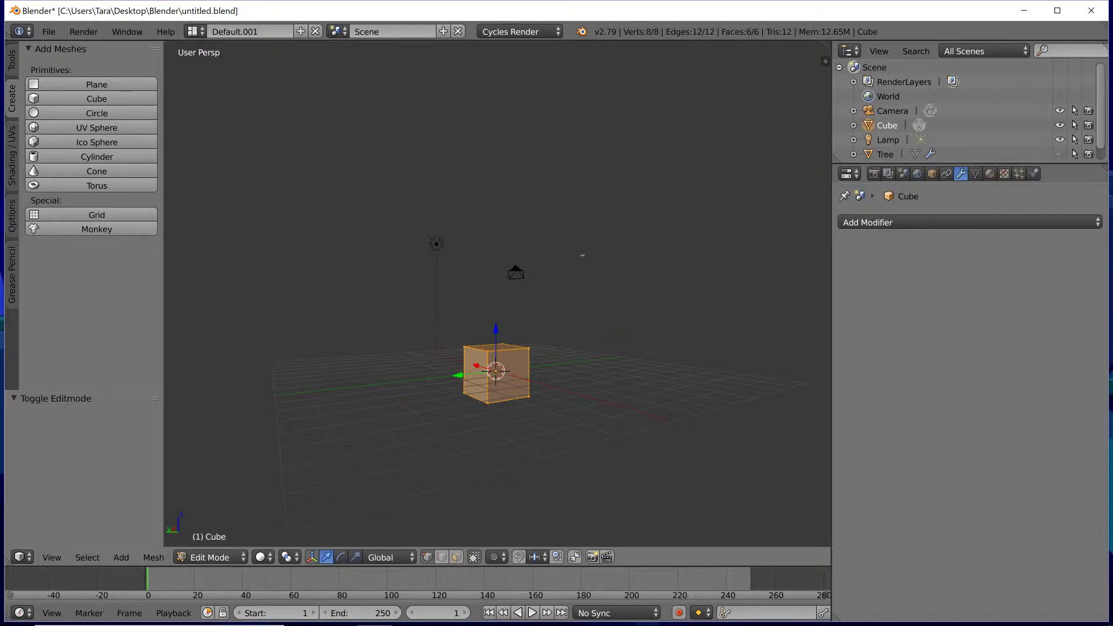
key("Tab")
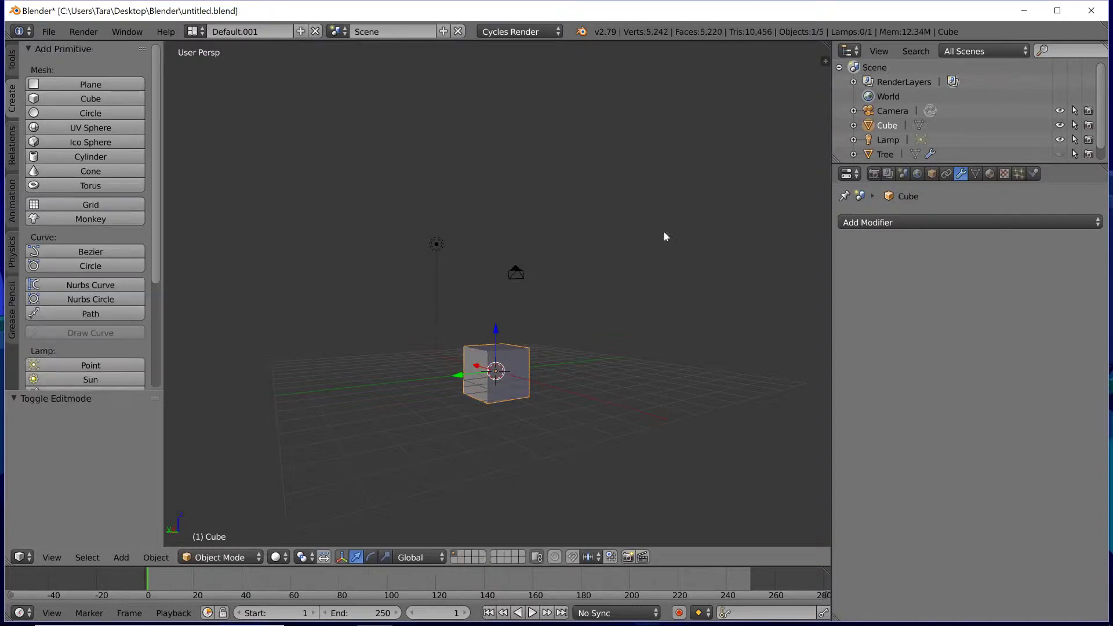
double_click(882, 125)
type("Building")
key("Return")
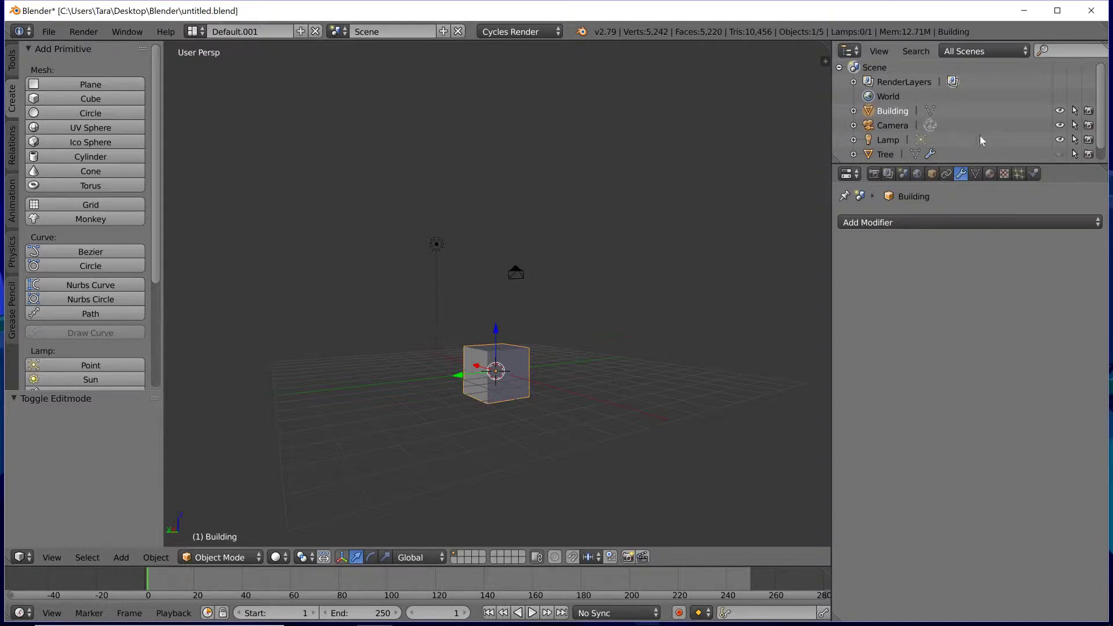
scroll(982, 141, "down", 1)
left_click(1060, 141)
left_click(1060, 141)
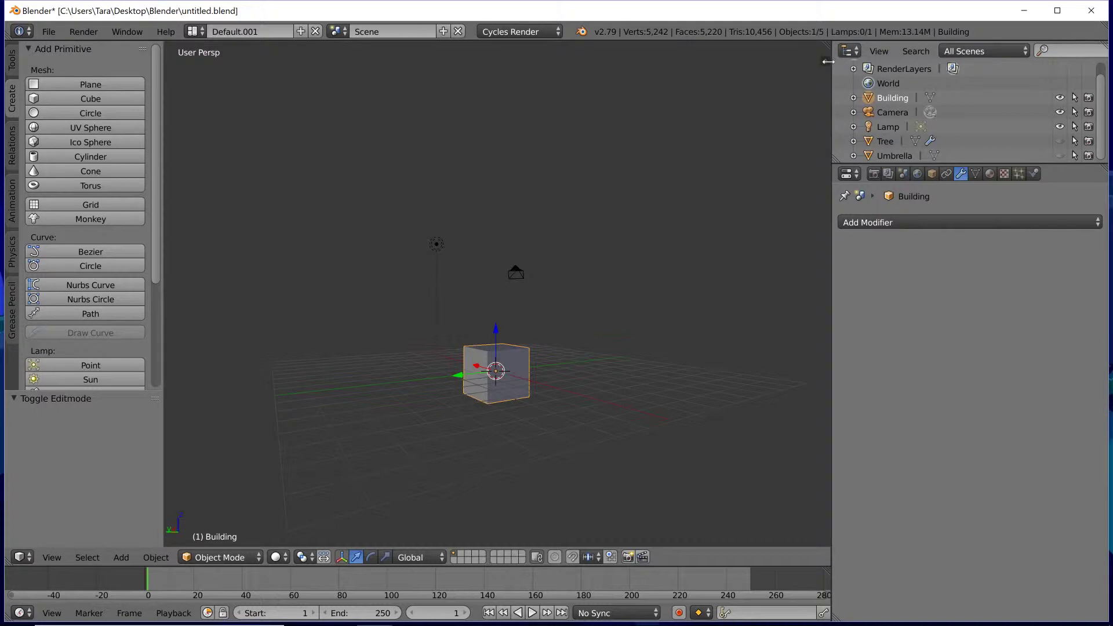
- Find the 3D View: Screencast Keys add-on in the user preferences and enable it
key("n")
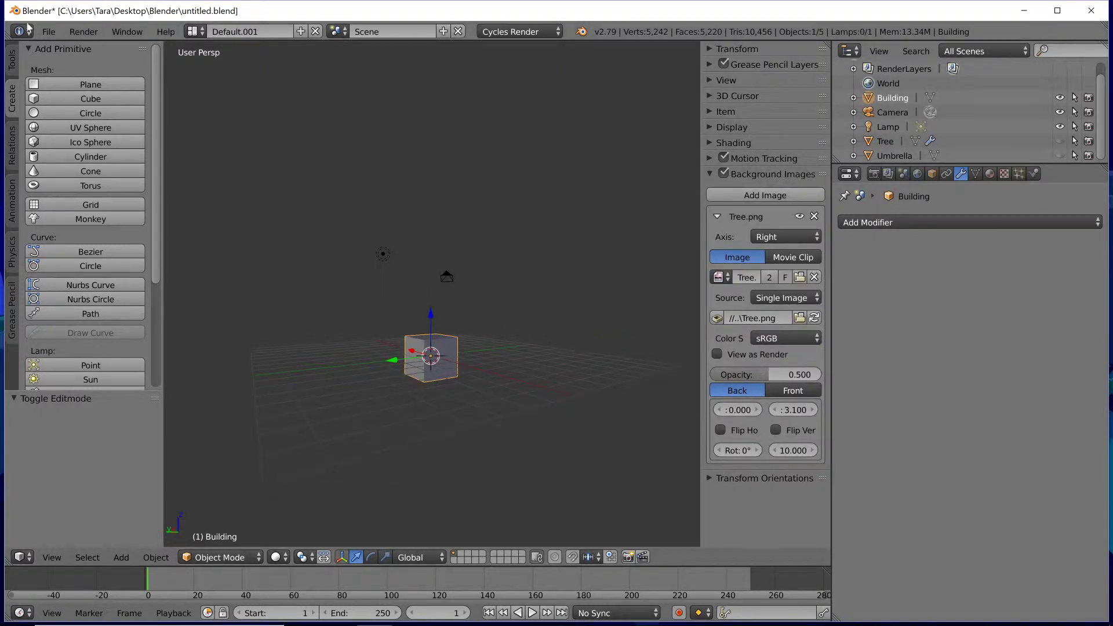
left_click(48, 32)
left_click(81, 191)
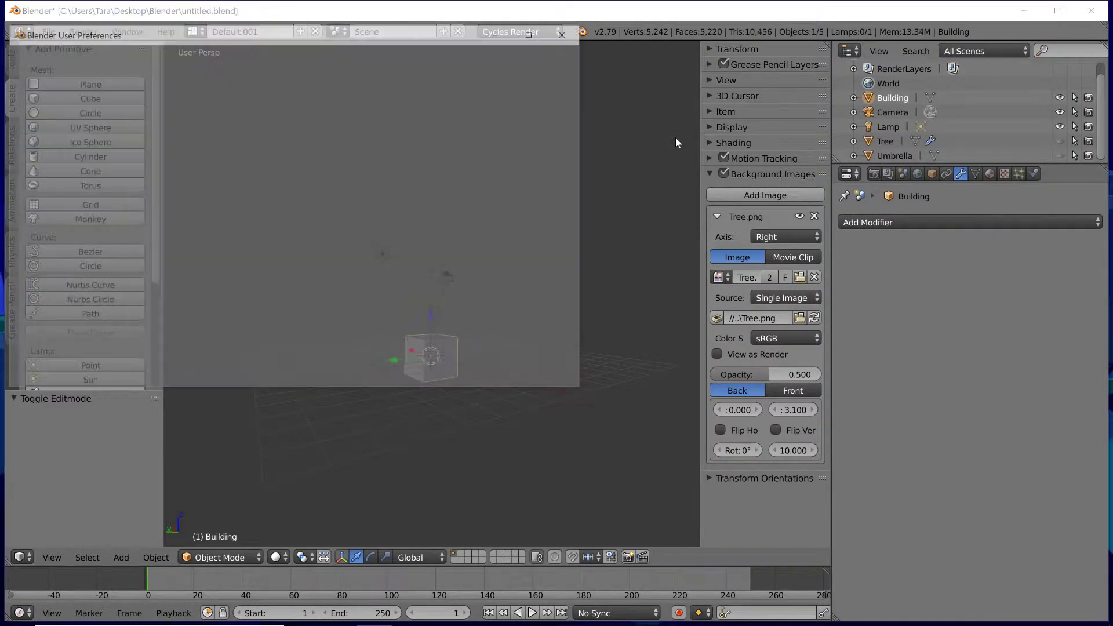
left_click(207, 55)
left_click(287, 56)
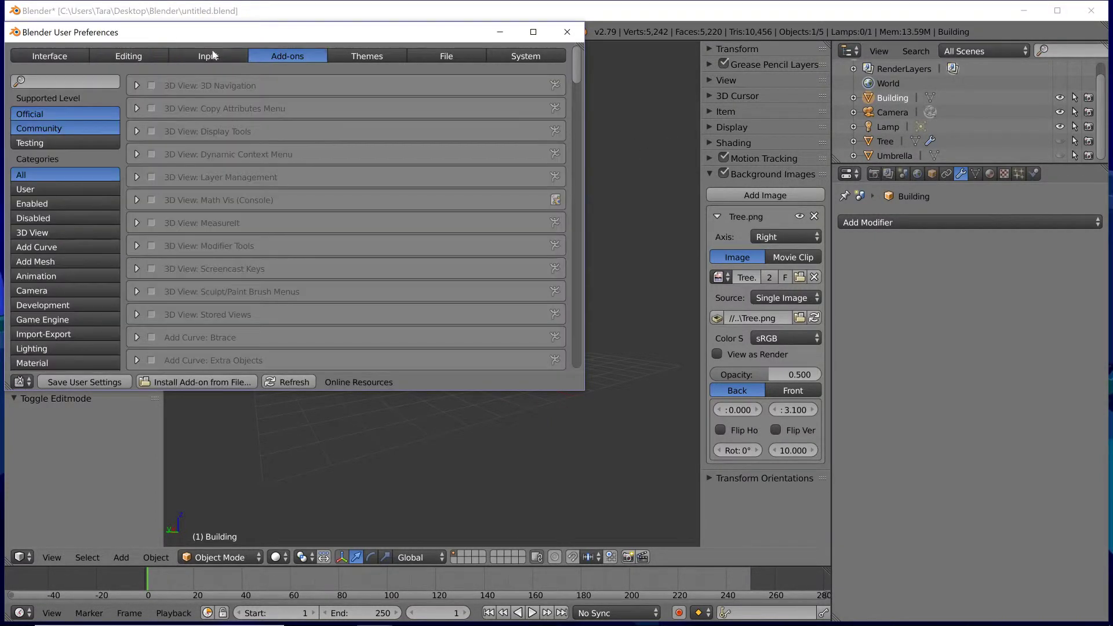
left_click(64, 83)
type("scre")
key("Return")
left_click(151, 85)
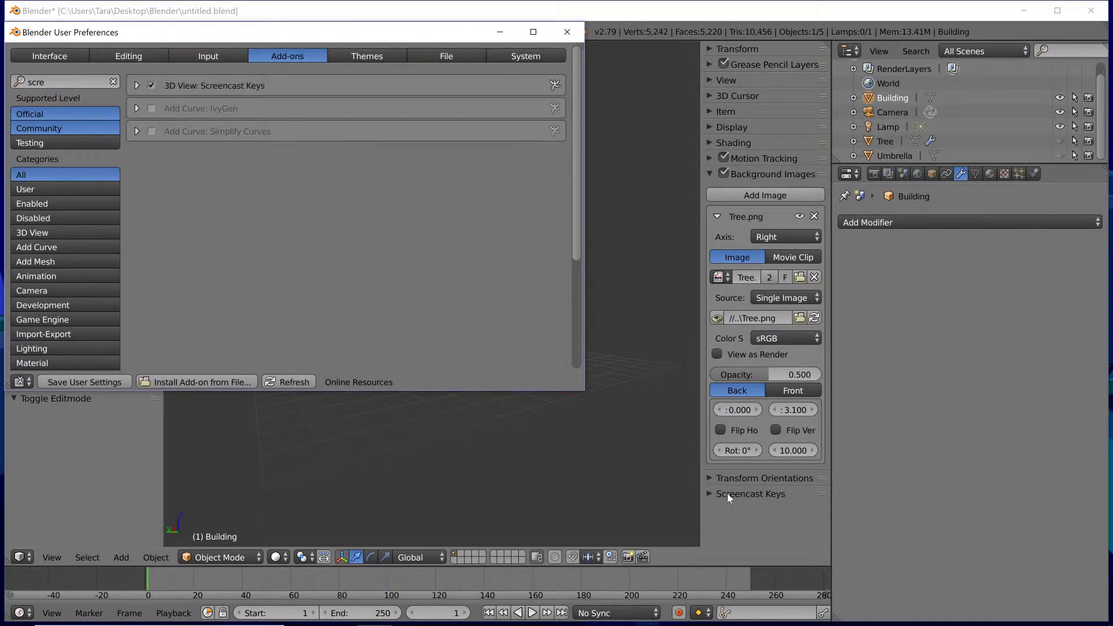
- Start the Screencast Keys display, hide the 3D view's properties region and test the display by toggling Edit Mode
left_click(727, 494)
left_click(762, 515)
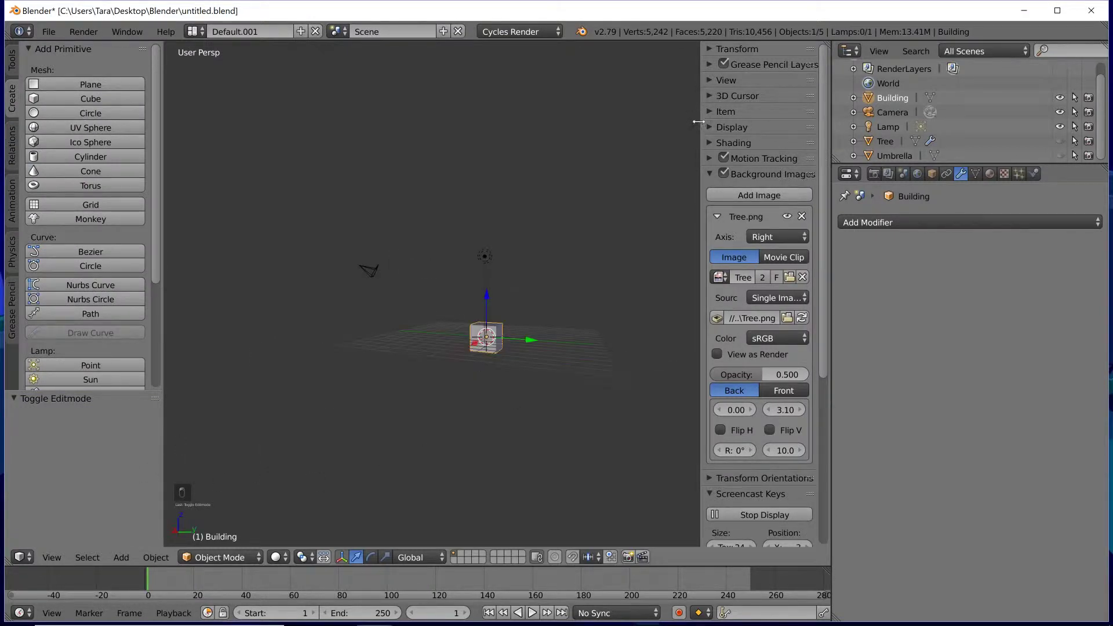
key("n")
key("Tab")
key("Tab")
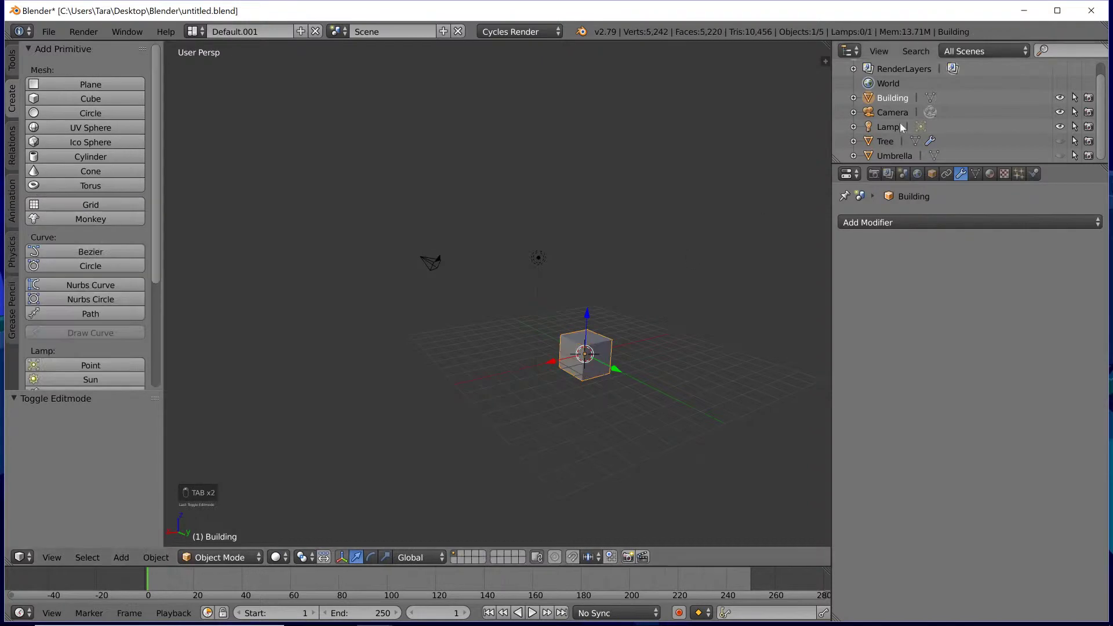
- Scale the whole building cube up to about 3 times its size in Edit Mode
middle_click_drag(697, 271, 522, 306)
key("Tab")
key("s")
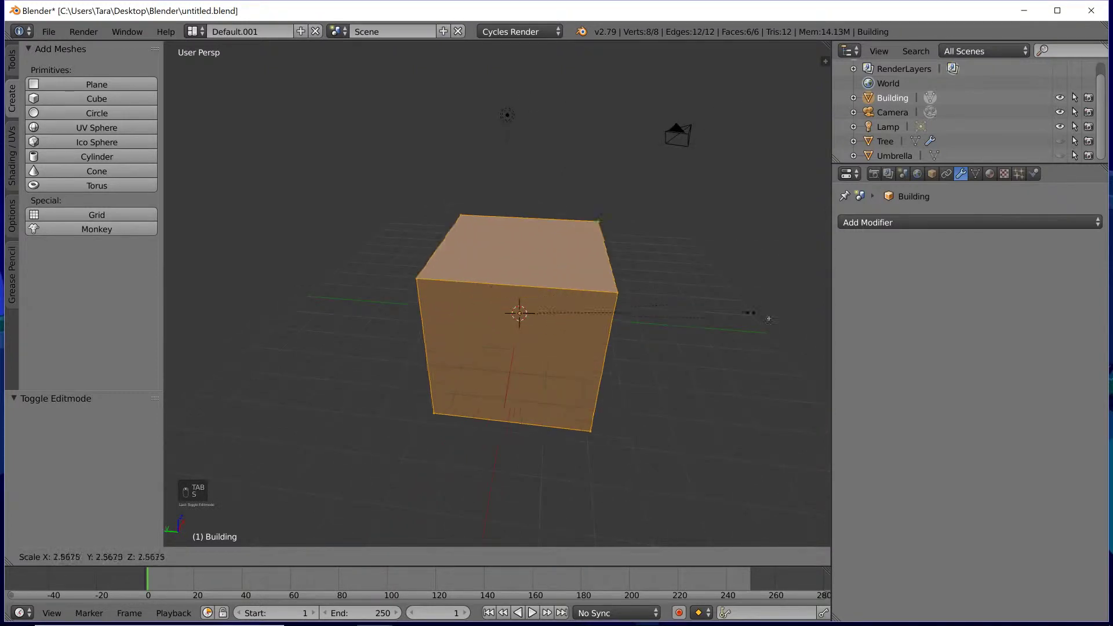
left_click(782, 321)
middle_click_drag(783, 321, 608, 244)
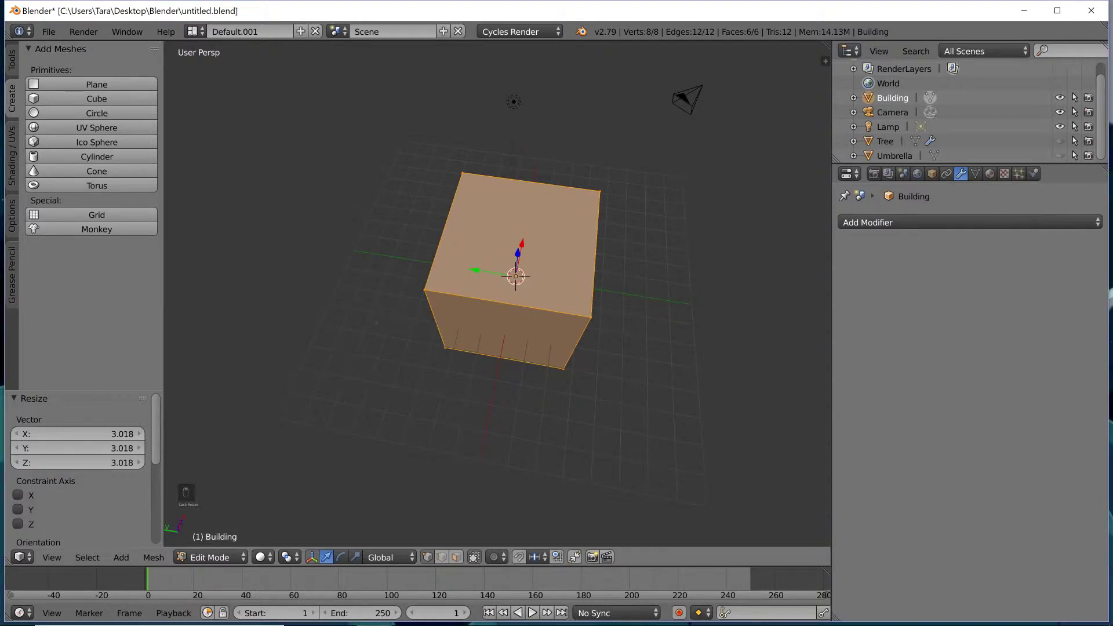
- Add two evenly spaced vertical loop cuts across the building's width along the X axis
middle_click_drag(644, 246, 764, 153)
middle_click_drag(641, 201, 667, 191)
key("ctrl+r")
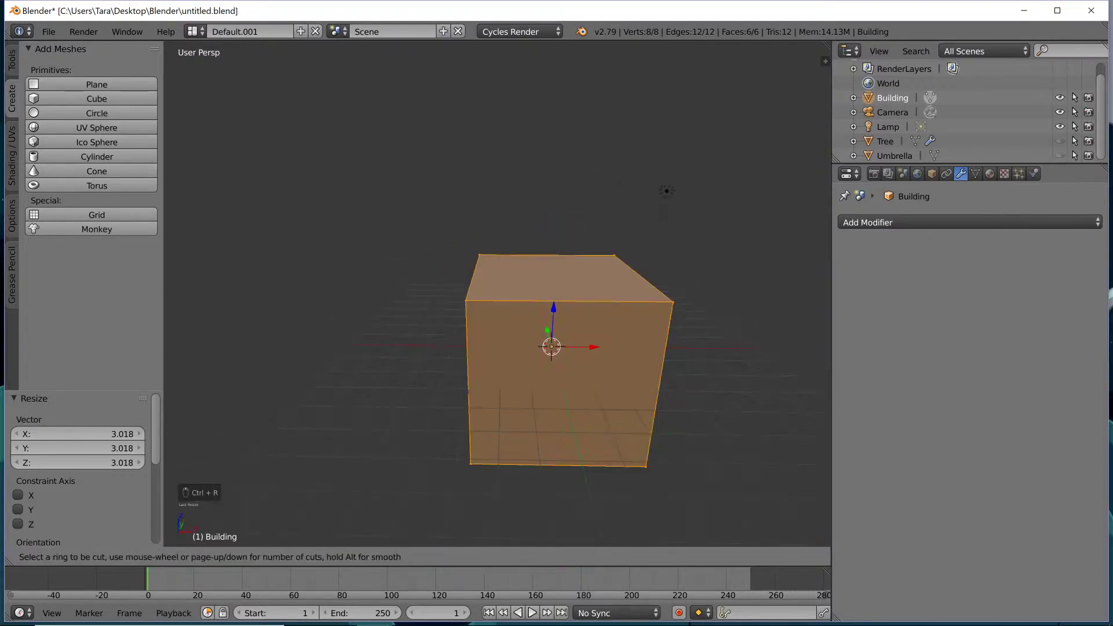
scroll(556, 289, "up", 1)
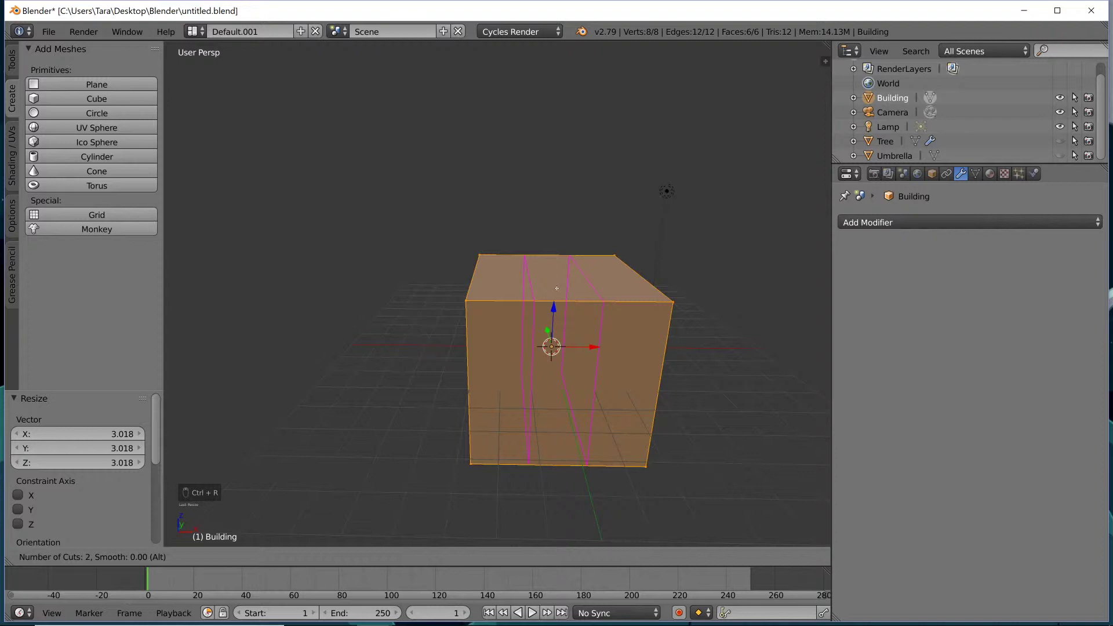
left_click(557, 288)
right_click(556, 289)
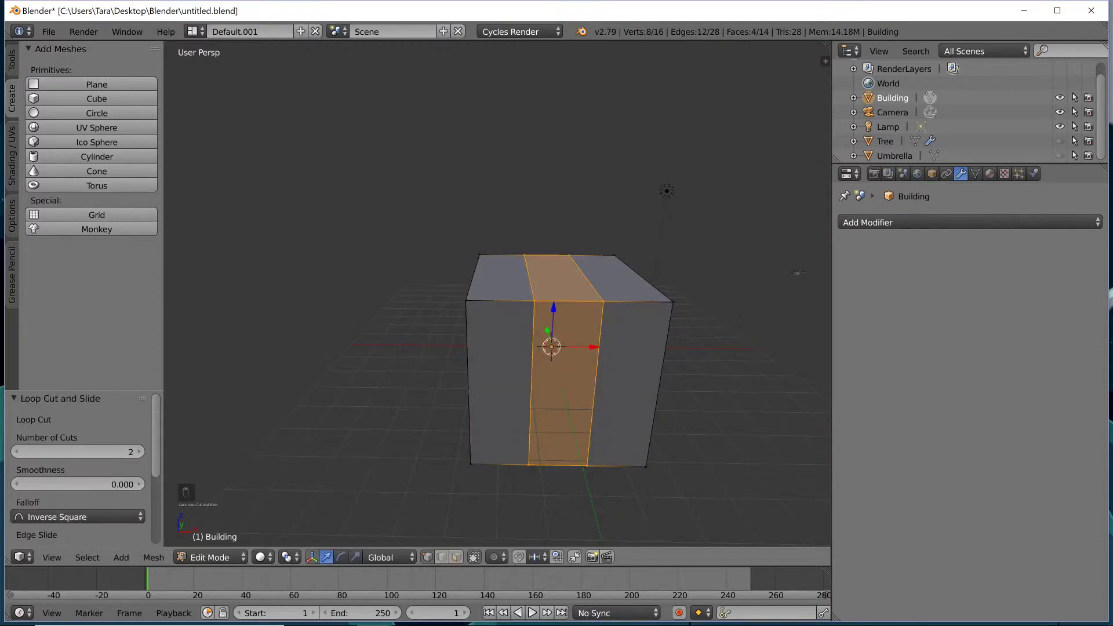
- Spread the two loop cuts apart along X by a scale of about 2.08
middle_click_drag(630, 253, 626, 278)
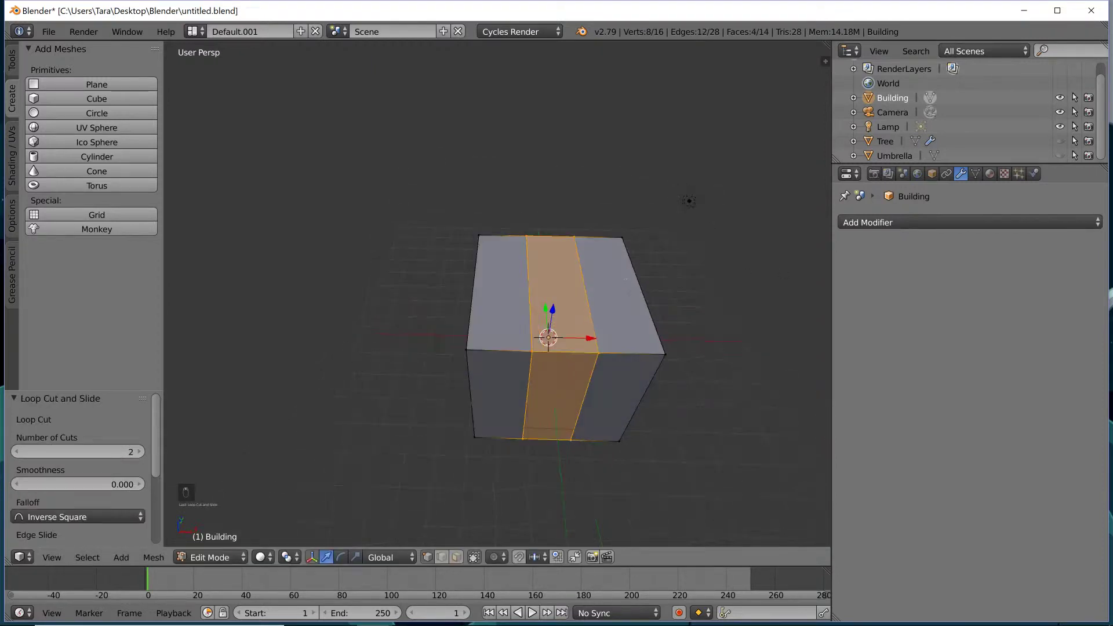
key("s")
key("x")
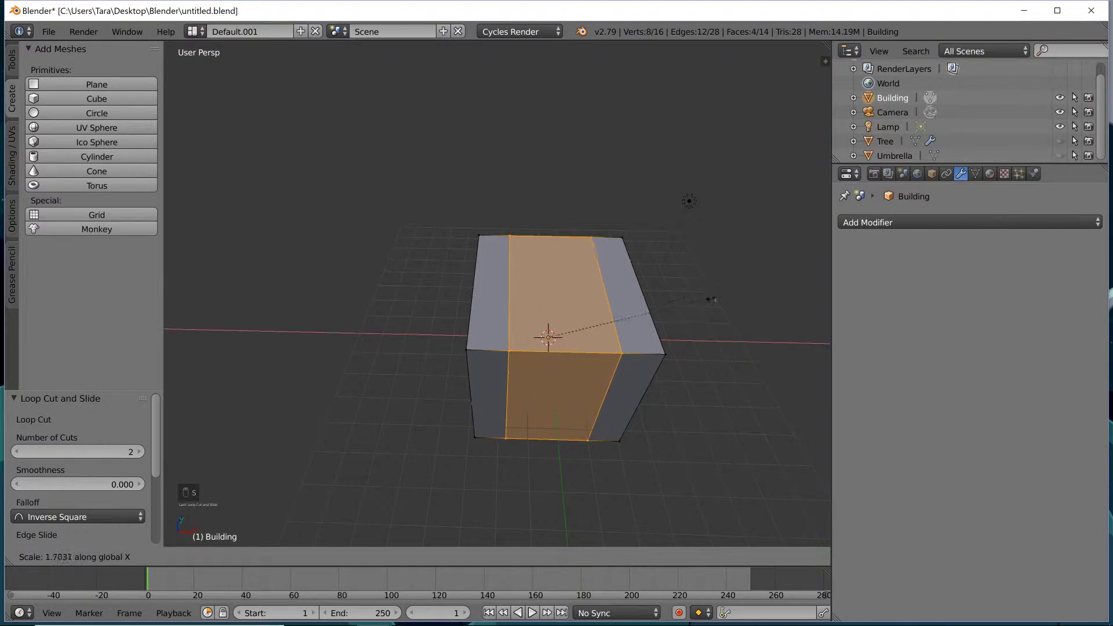
left_click(741, 311)
- Divide the building into quarters with one centered loop cut along X and one along Y
left_click(458, 558)
right_click(557, 406)
middle_click_drag(556, 406, 676, 399)
middle_click_drag(580, 348, 494, 336)
key("ctrl+r")
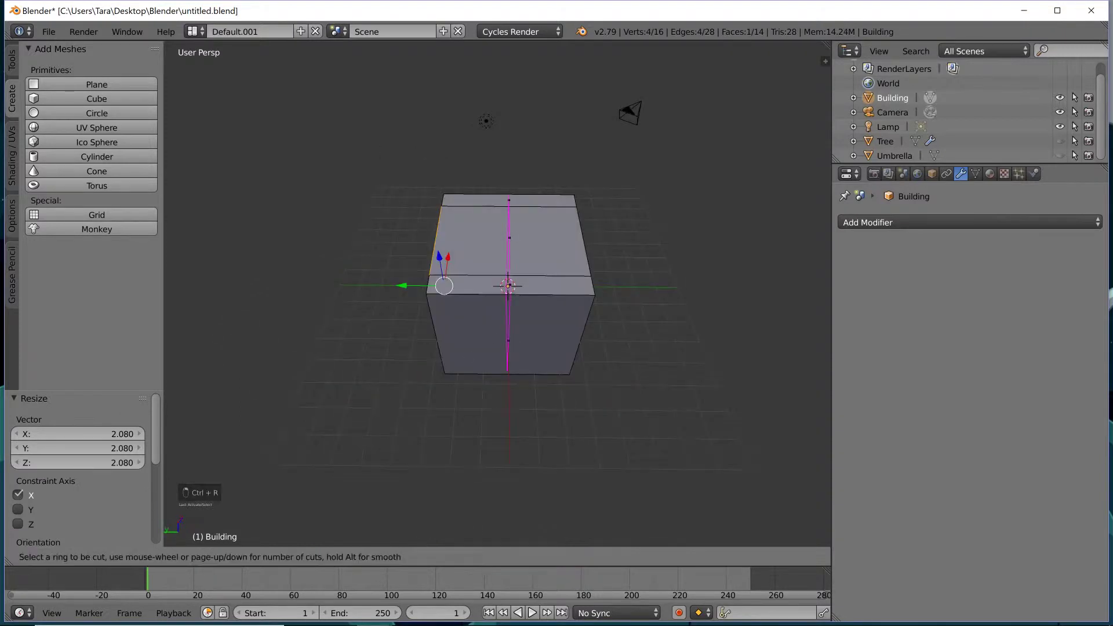
left_click(518, 228)
left_click(518, 229)
middle_click_drag(518, 230, 418, 272)
key("ctrl+r")
left_click(527, 231)
left_click(526, 231)
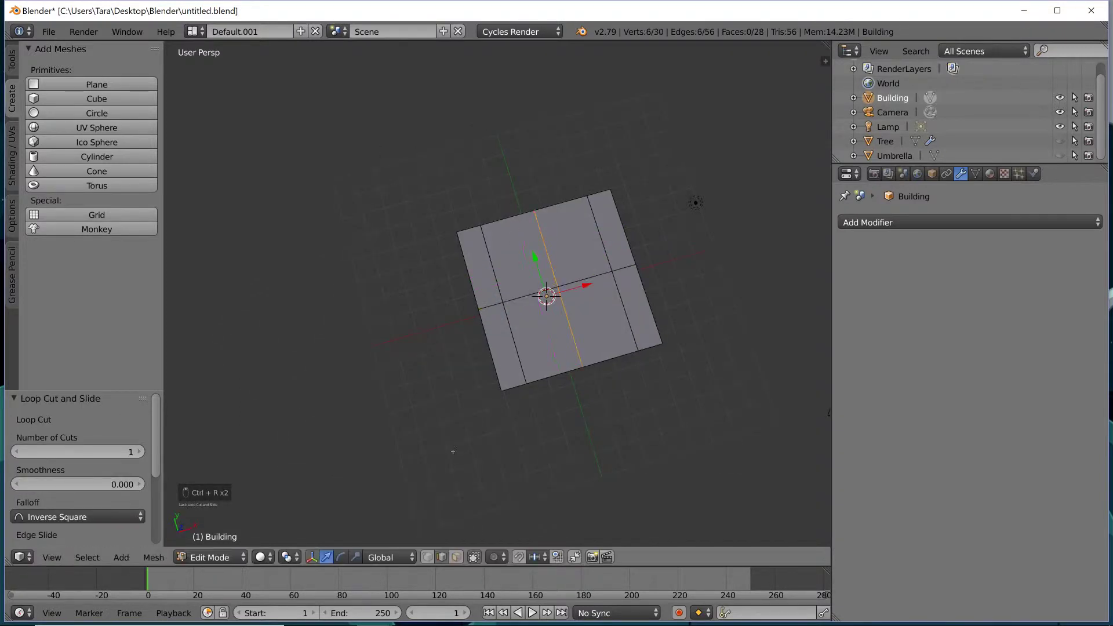
- Set face selection mode and wireframe shading for the building mesh
left_click(457, 558)
key("z")
mouse_move(551, 290)
middle_mouse_down()
mouse_move(518, 259)
mouse_move(481, 266)
mouse_move(415, 232)
mouse_move(600, 268)
mouse_move(625, 200)
middle_mouse_up()
key("z")
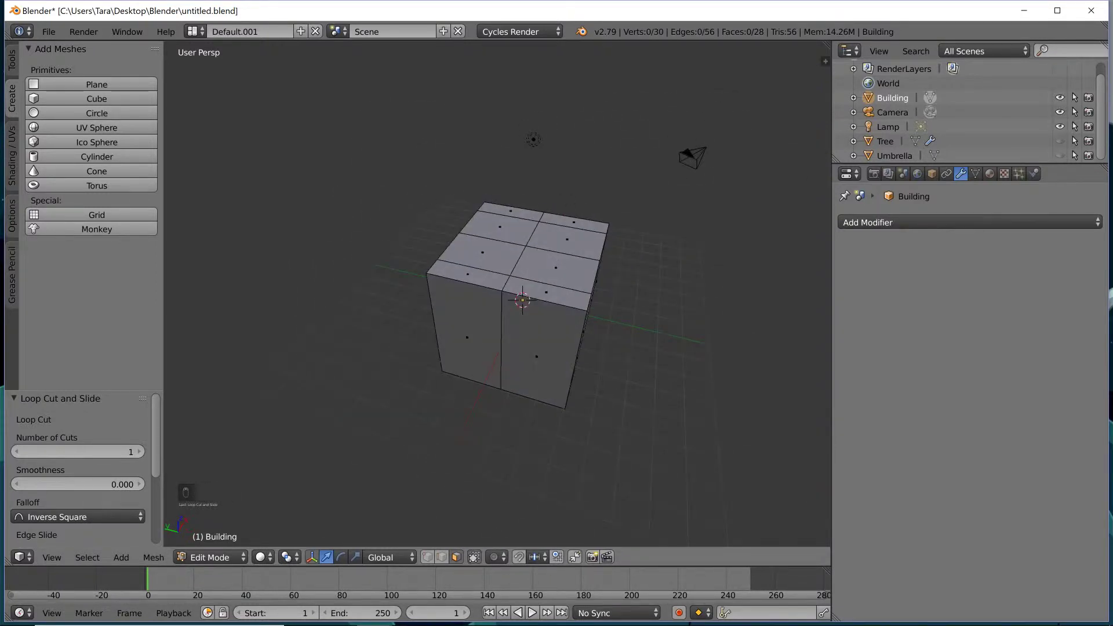
mouse_move(592, 265)
middle_mouse_down()
mouse_move(575, 294)
mouse_move(591, 319)
middle_mouse_up()
key("z")
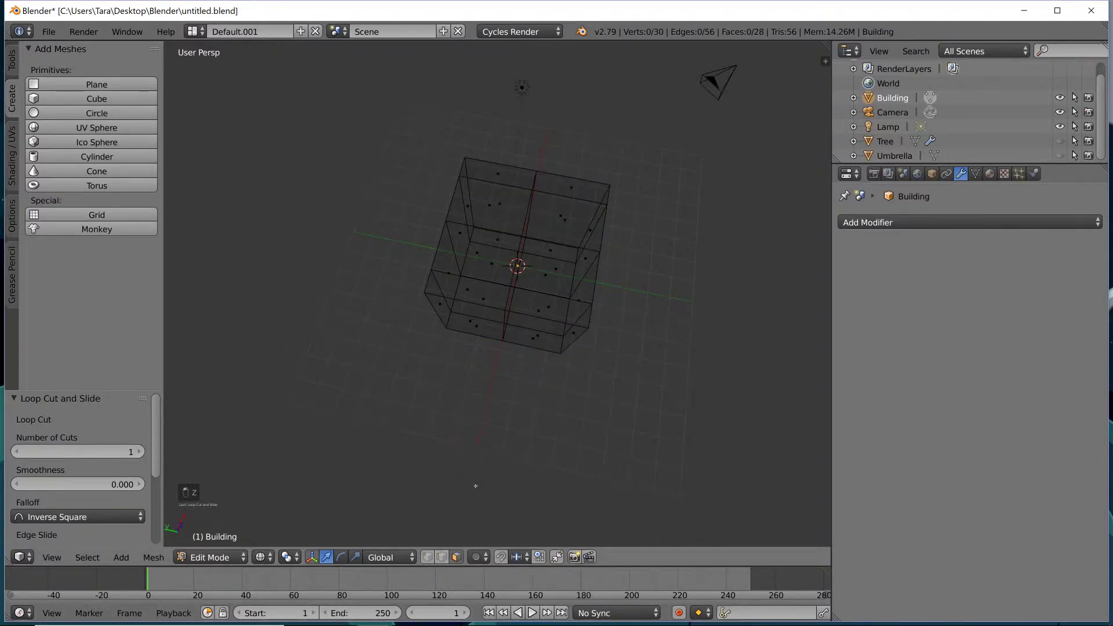
- Switch to quad view and box-select the front half of the building in the top view
key("ctrl+alt+q")
scroll(401, 451, "up", 3)
scroll(382, 251, "up", 1)
key("b")
key("b")
left_click_drag(294, 177, 439, 245)
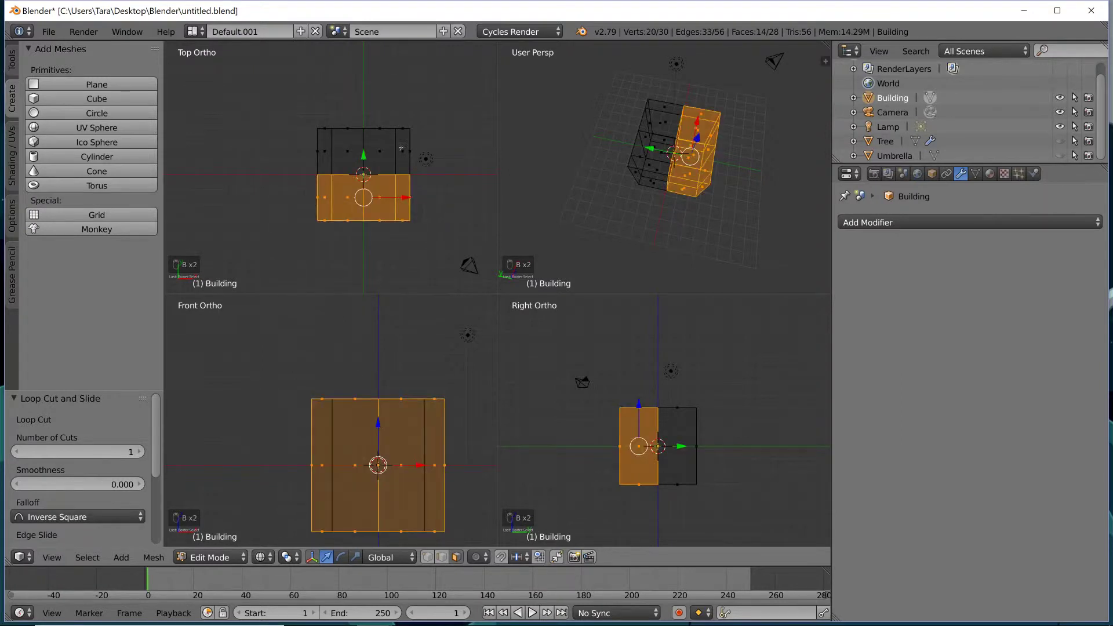
scroll(557, 360, "up", 2)
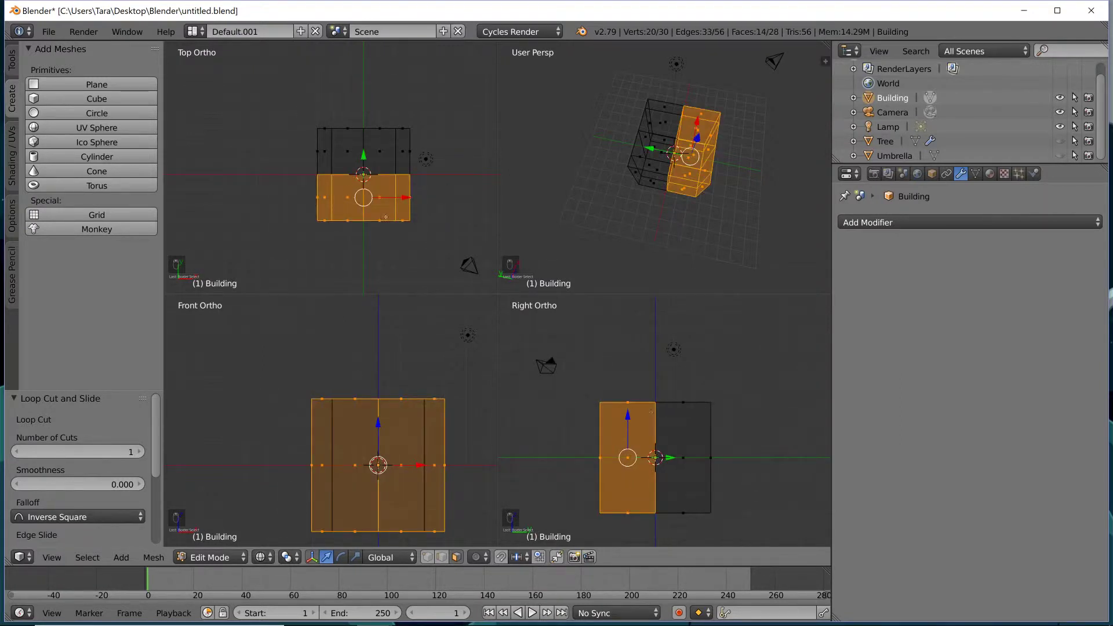
- Clear the selection and delete the faces of the building's rear half and right half, keeping only the front-left quarter
key("a")
key("b")
left_click_drag(439, 177, 177, 81)
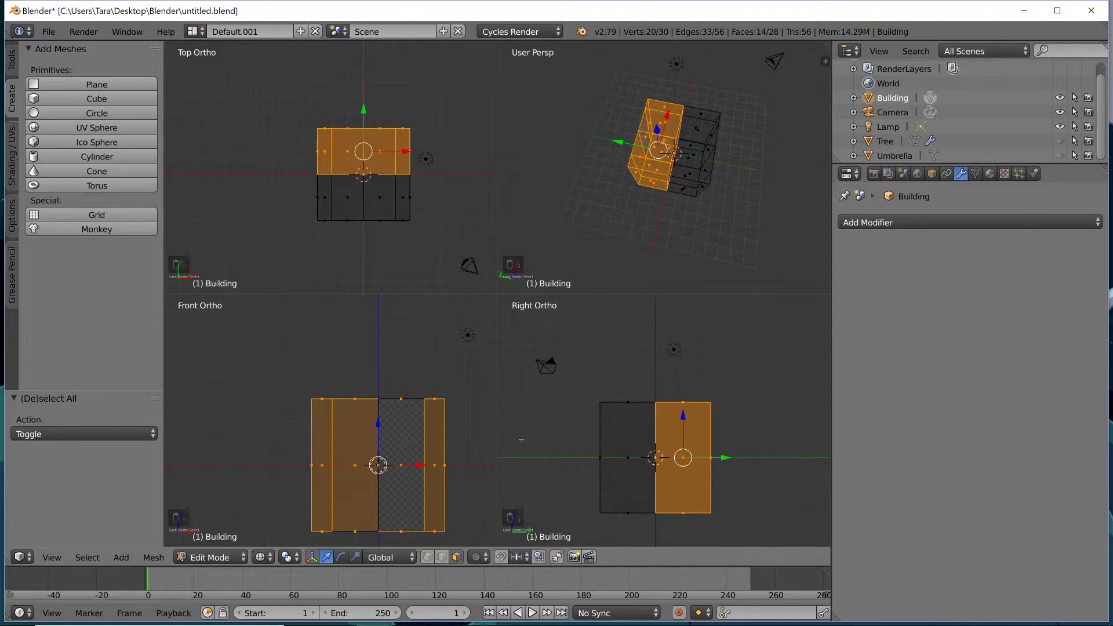
scroll(331, 421, "up", 3)
scroll(331, 422, "down", 3)
key("b")
left_click_drag(360, 269, 430, 93)
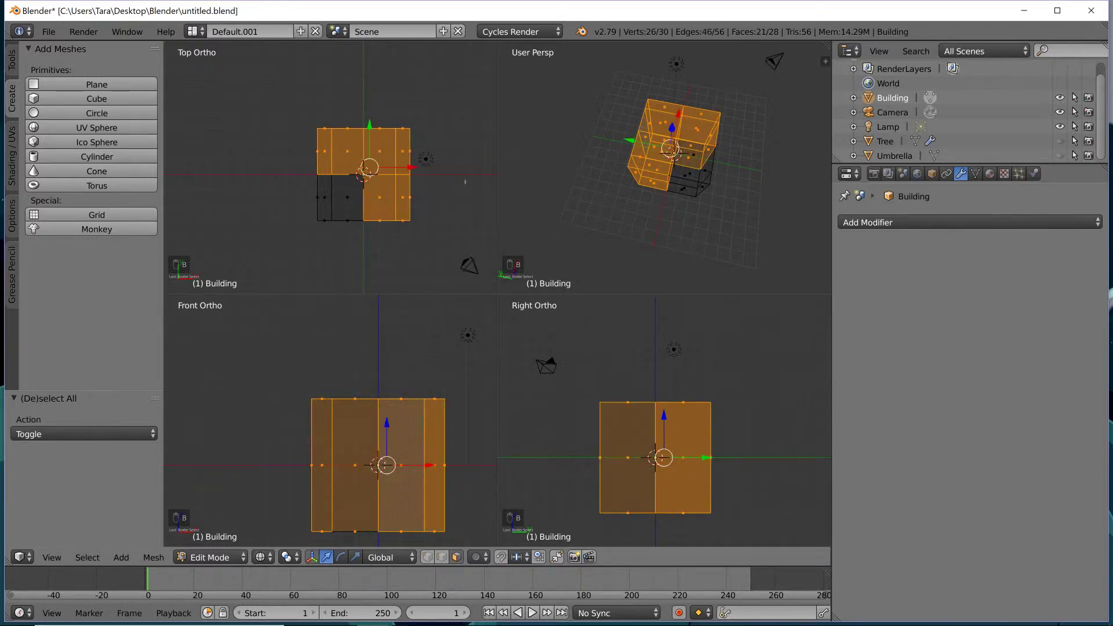
key("Delete")
left_click(454, 213)
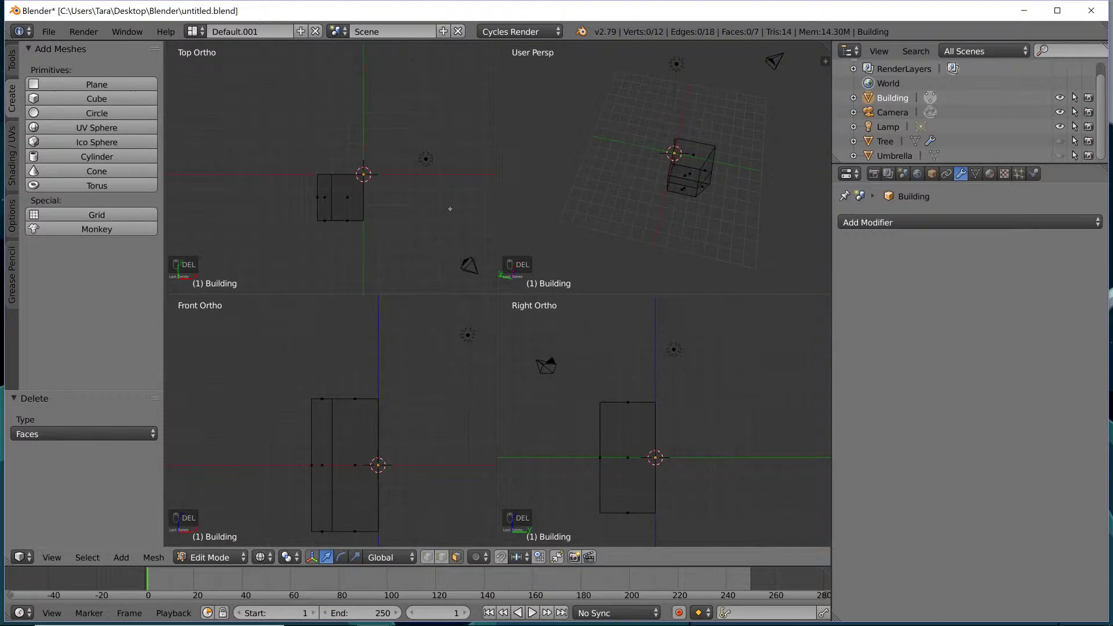
- Add a Mirror modifier across X and Y to the building quarter and return to a single solid-shaded view
left_click(855, 223)
left_click(840, 367)
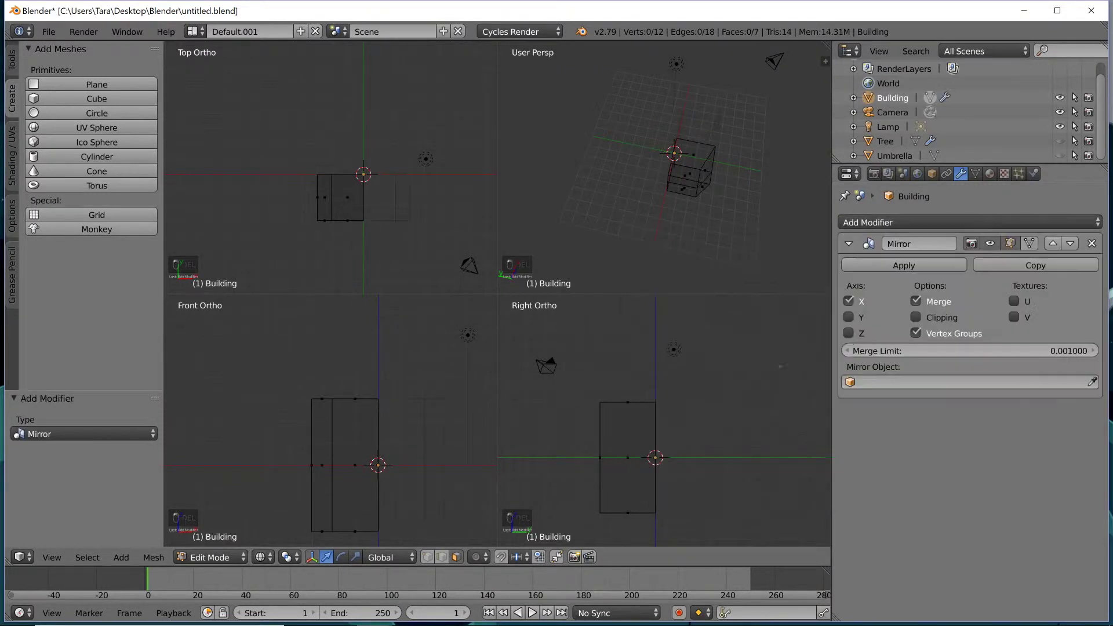
left_click(849, 317)
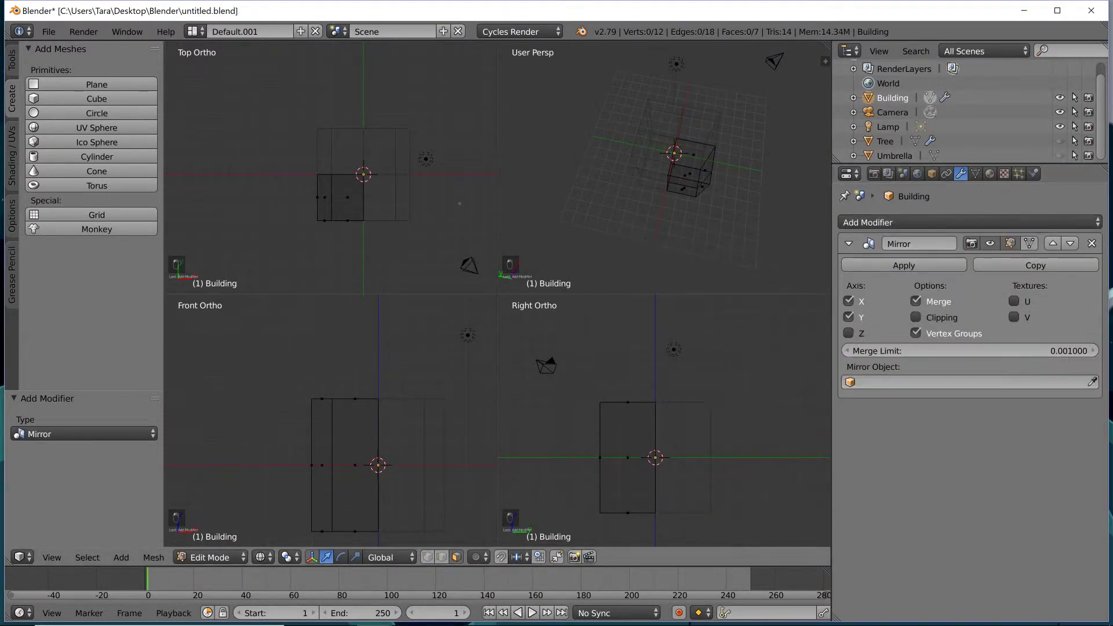
key("ctrl+alt+q")
key("z")
mouse_move(695, 212)
middle_mouse_down()
mouse_move(611, 201)
mouse_move(597, 214)
mouse_move(625, 170)
mouse_move(618, 131)
middle_mouse_up()
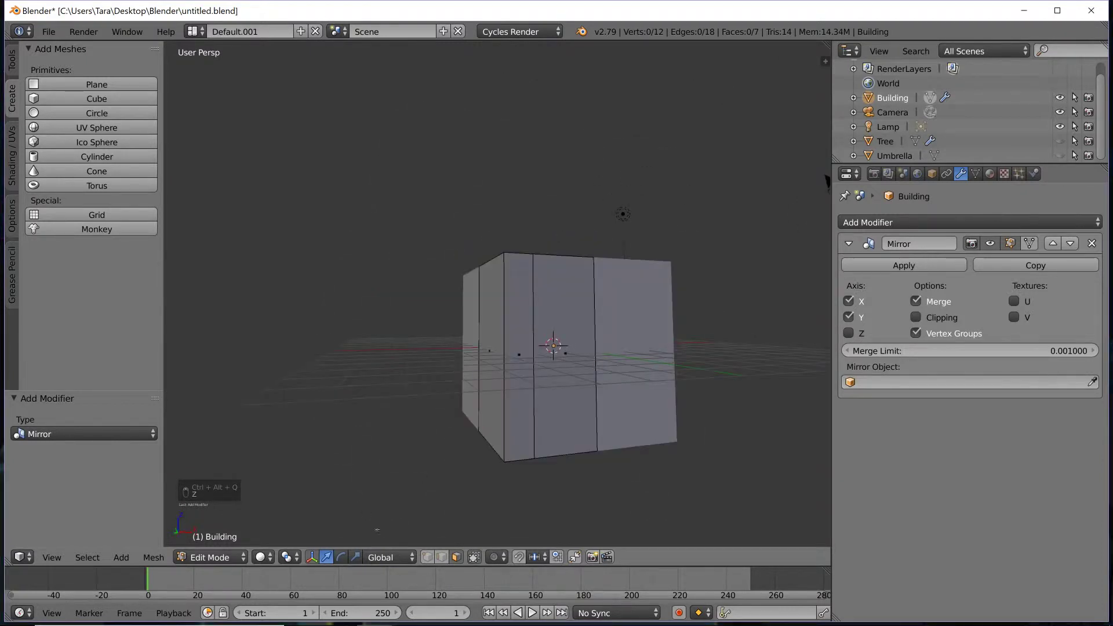
- Extrude the wide inner face of the building quarter's front side outward about 2.31 units
right_click(567, 355)
middle_click_drag(568, 356, 582, 405)
key("e")
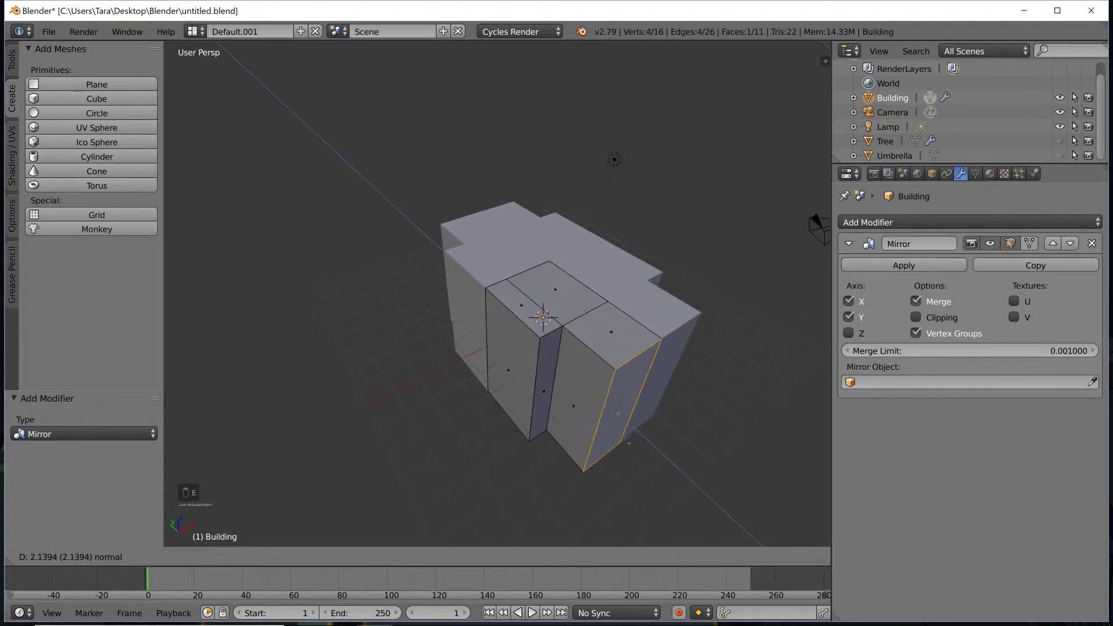
left_click(623, 442)
- Cut one vertical edge loop through the extruded front block, slid toward its outer side
middle_click_drag(633, 444, 586, 431)
key("ctrl+r")
left_click(545, 336)
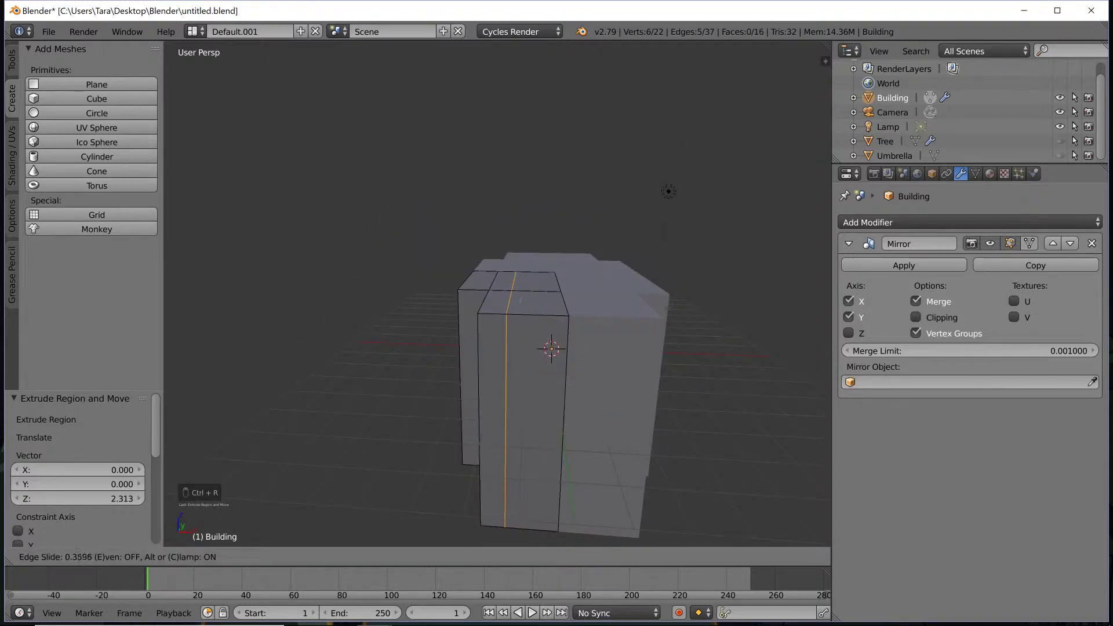
left_click(531, 348)
- Return to face selection and extrude the inner strip of the front end face outward about 2.06 units
left_click(456, 560)
right_click(535, 430)
key("e")
left_click(535, 463)
- Select the two adjacent top faces along the building's centre strip, leaving out the outermost end block
middle_click_drag(536, 463, 618, 451)
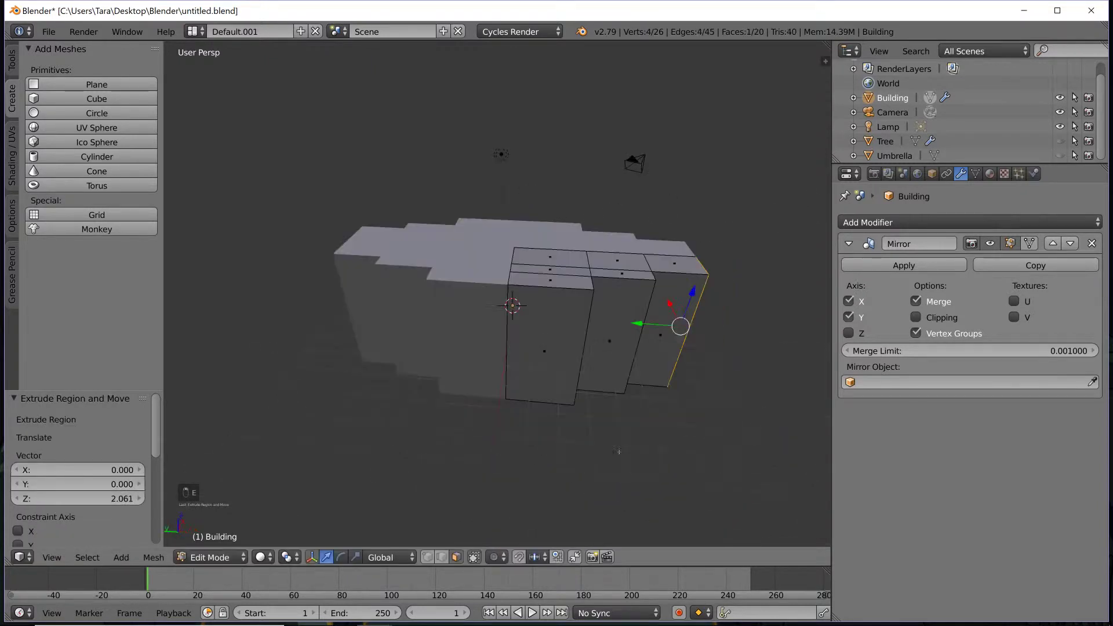
right_click(573, 255)
right_click(603, 258, "shift")
key("e")
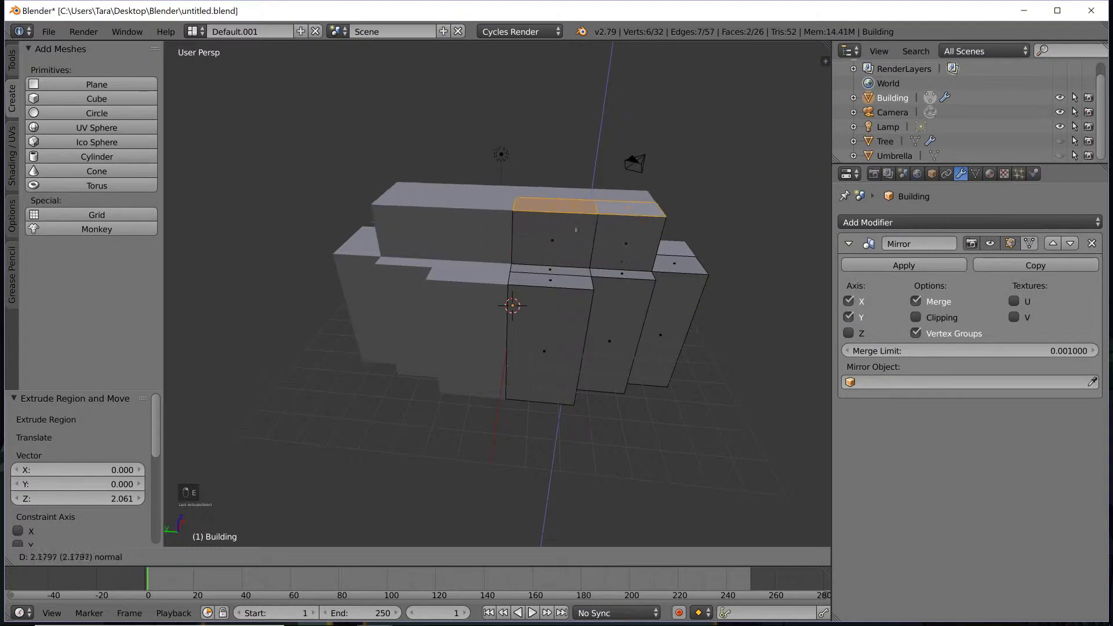
left_click(582, 204)
key("ctrl+z")
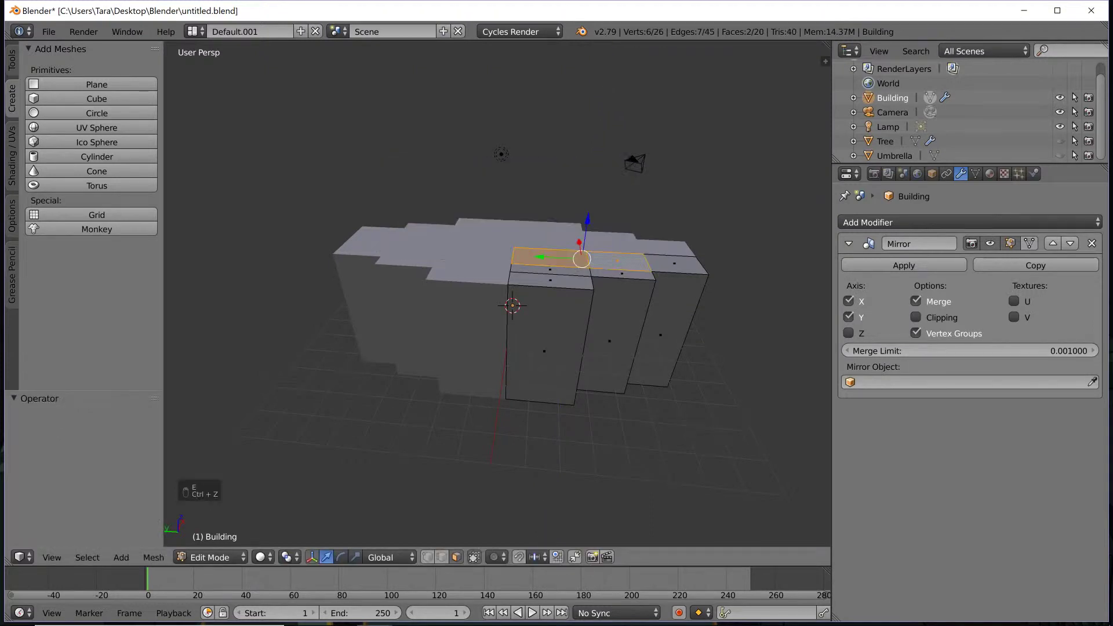
- Include the neighbouring top face in the selection and extrude the three faces upward about 3.47 units as an upper tier
key("e")
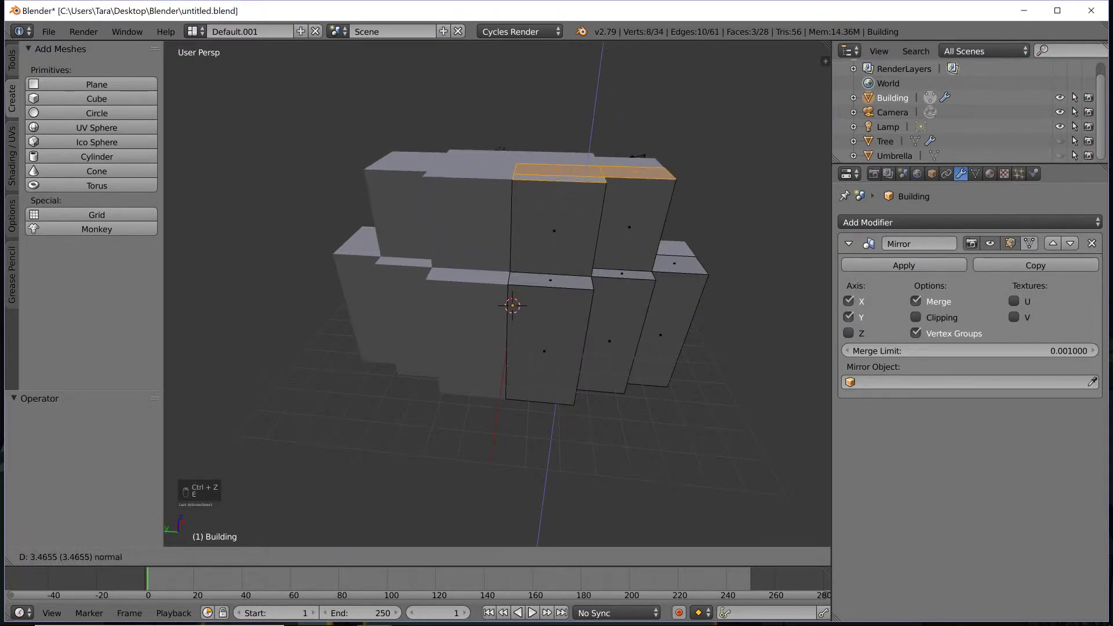
left_click(586, 181)
- Select the three exposed top faces of the lower tier and move them down about 0.65 units along Z
middle_click_drag(655, 318, 536, 319)
right_click(569, 269)
right_click(573, 275)
right_click(623, 273, "shift")
right_click(646, 381, "shift")
key("g")
key("z")
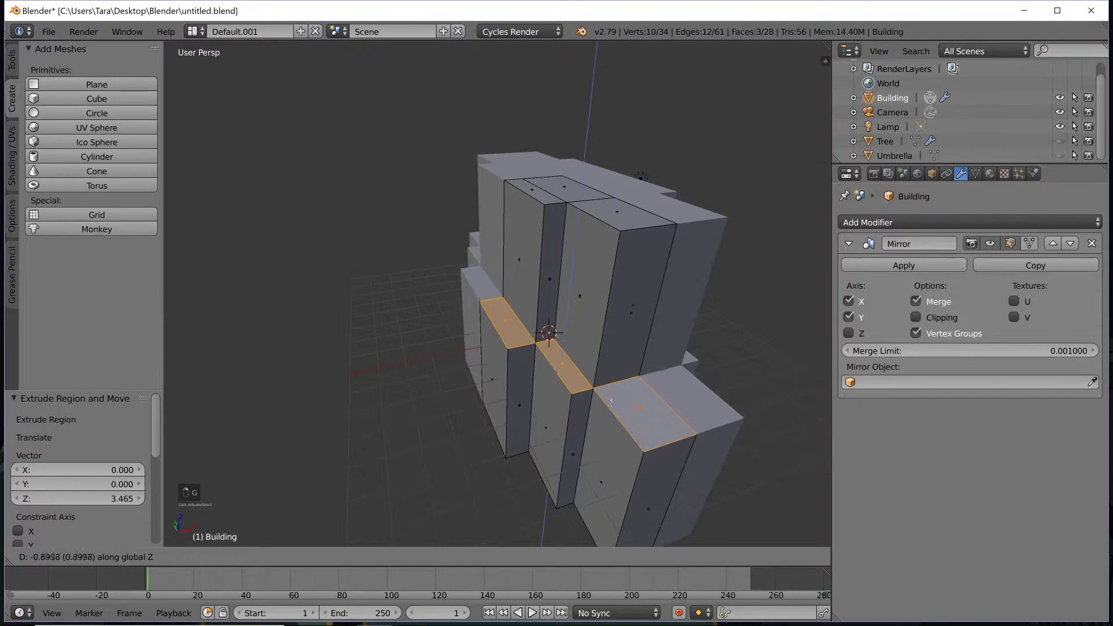
left_click(644, 408)
middle_click_drag(644, 408, 688, 352)
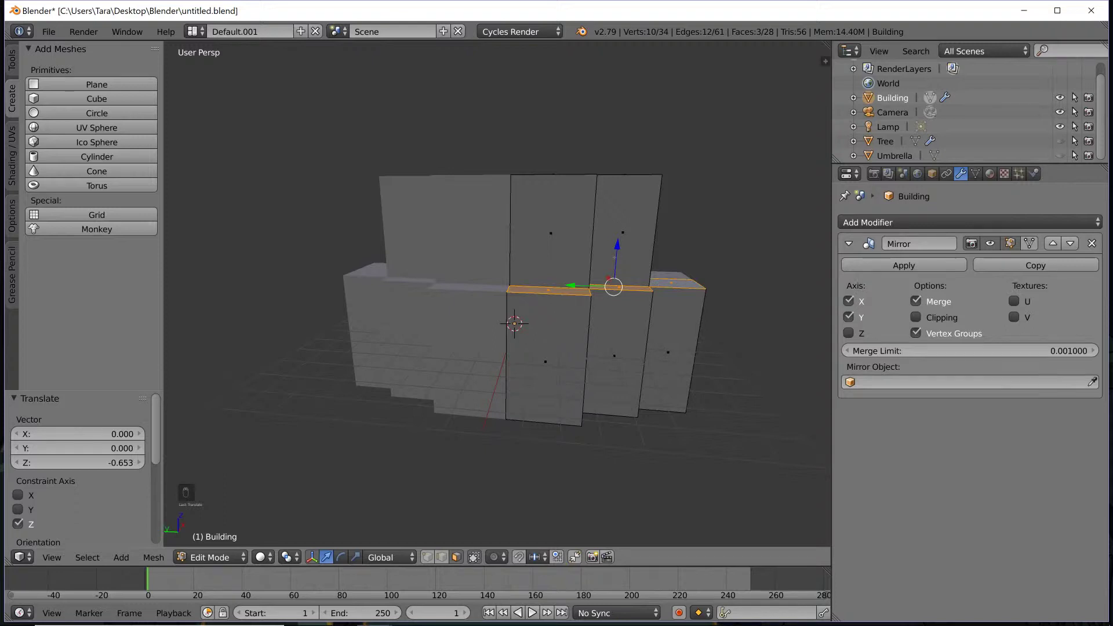
- Select the entire building mesh, apply flat face shading and return to object mode
key("a")
key("a")
left_click(11, 155)
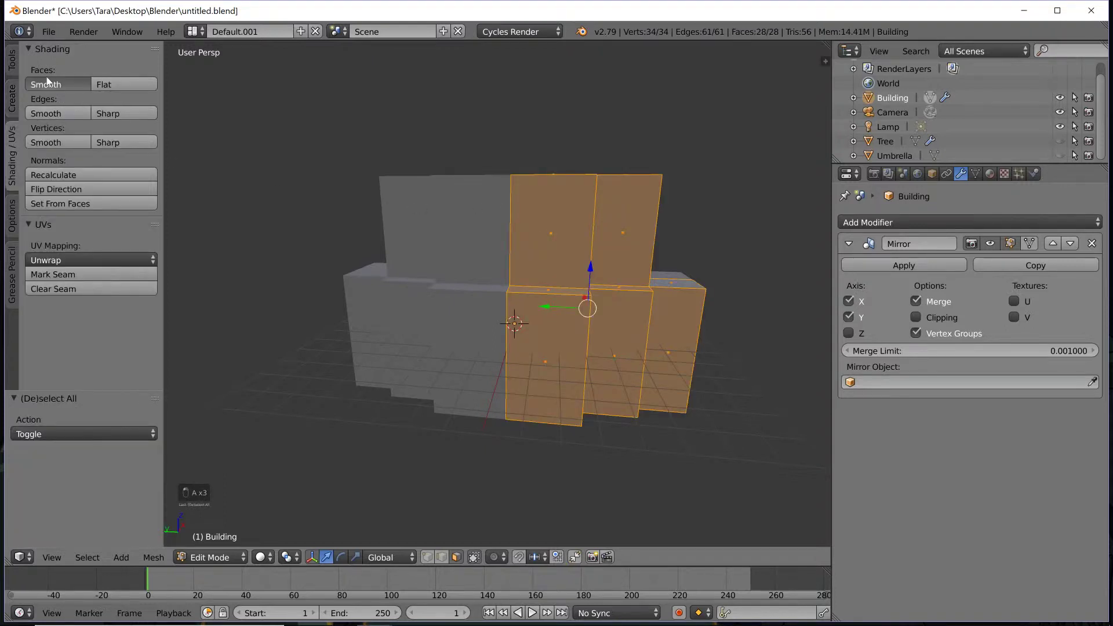
left_click(98, 85)
key("Tab")
- Examine the mirrored building's tiered shape from several sides, in object mode and in edit mode
middle_click_drag(528, 287, 484, 283)
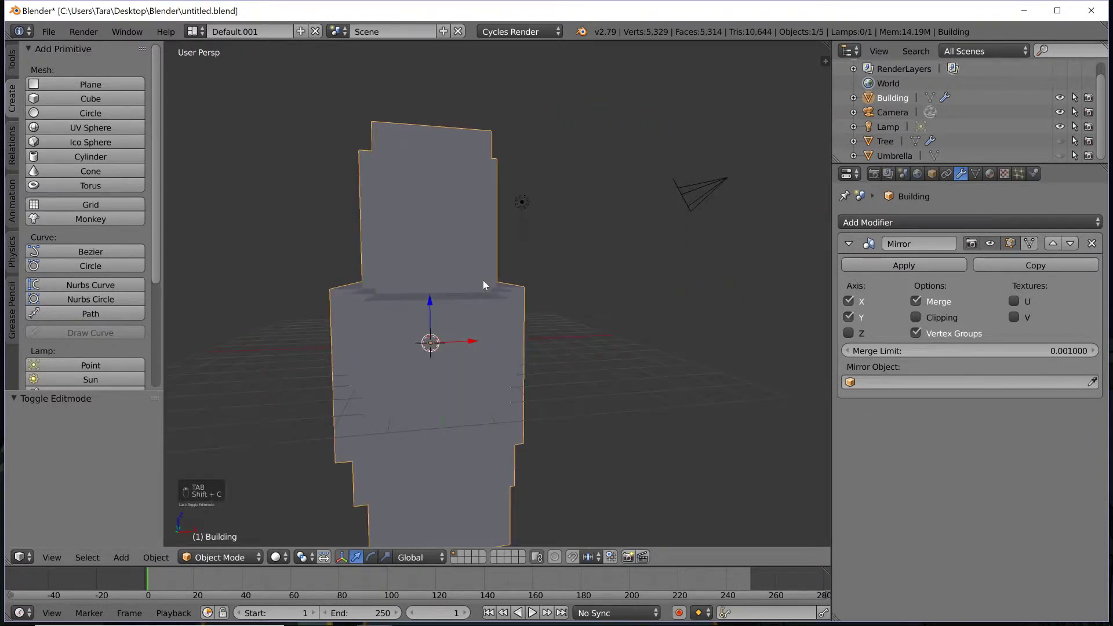
key("shift+c")
middle_click_drag(305, 305, 636, 376)
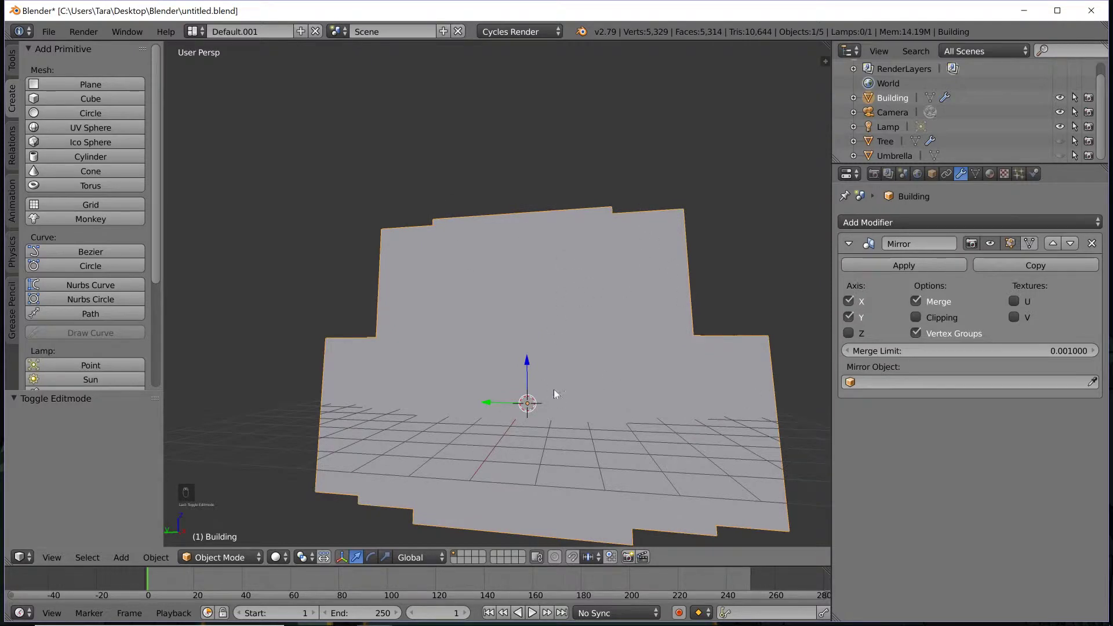
middle_click_drag(543, 387, 430, 377)
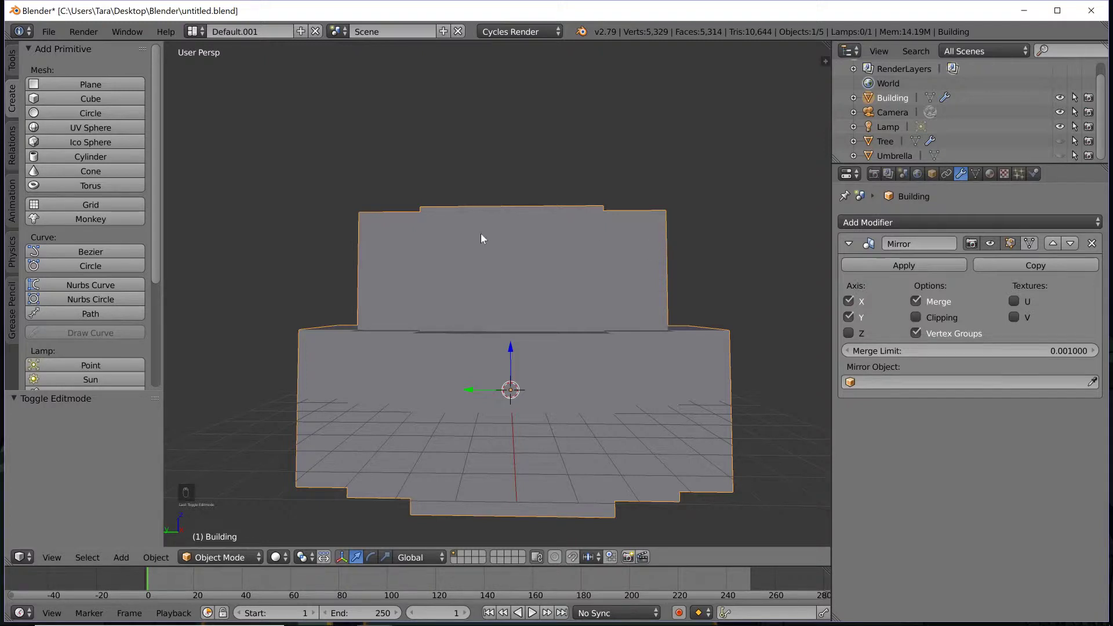
middle_click_drag(641, 172, 631, 204)
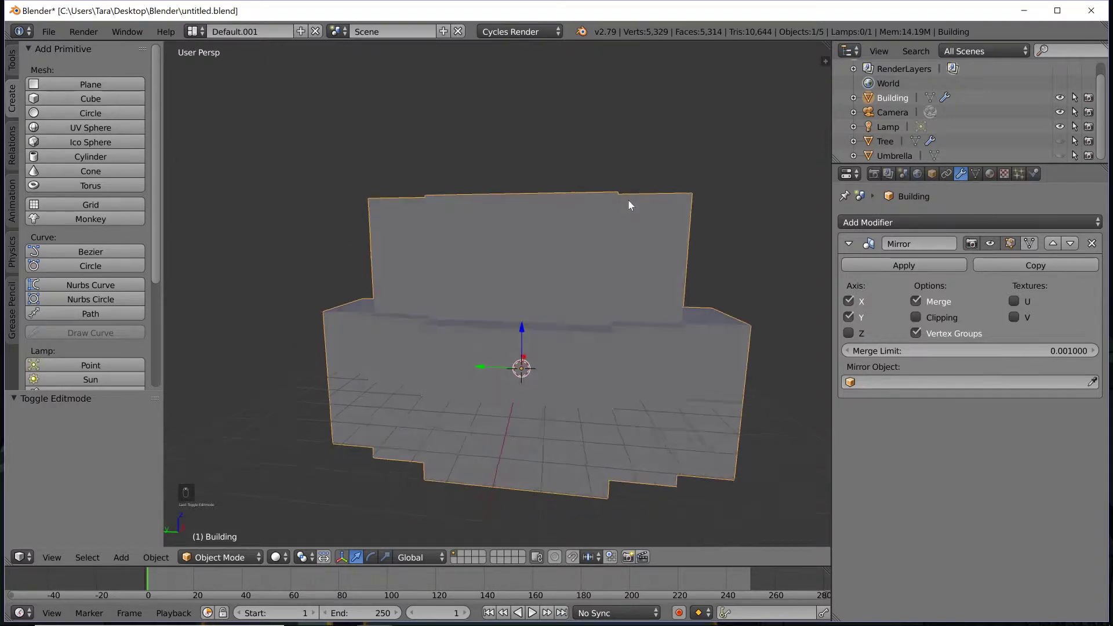
key("Tab")
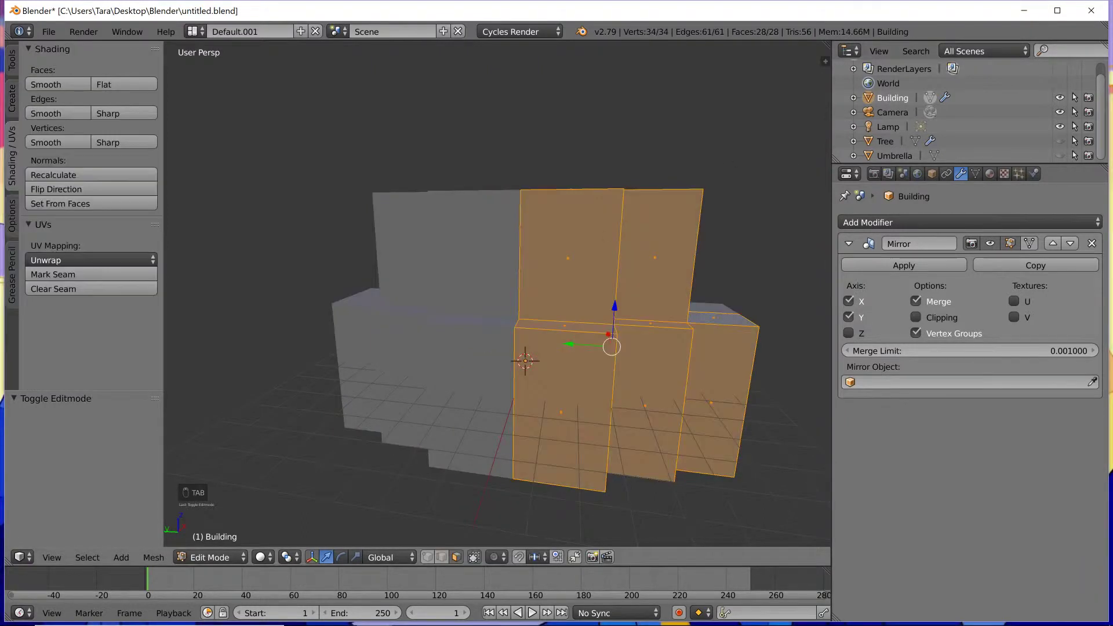
right_click(655, 257)
right_click(561, 412)
right_click(655, 257)
key("Tab")
- Add a new cube and raise it about 8.16 units along Z, above the building's roof
left_click(95, 97)
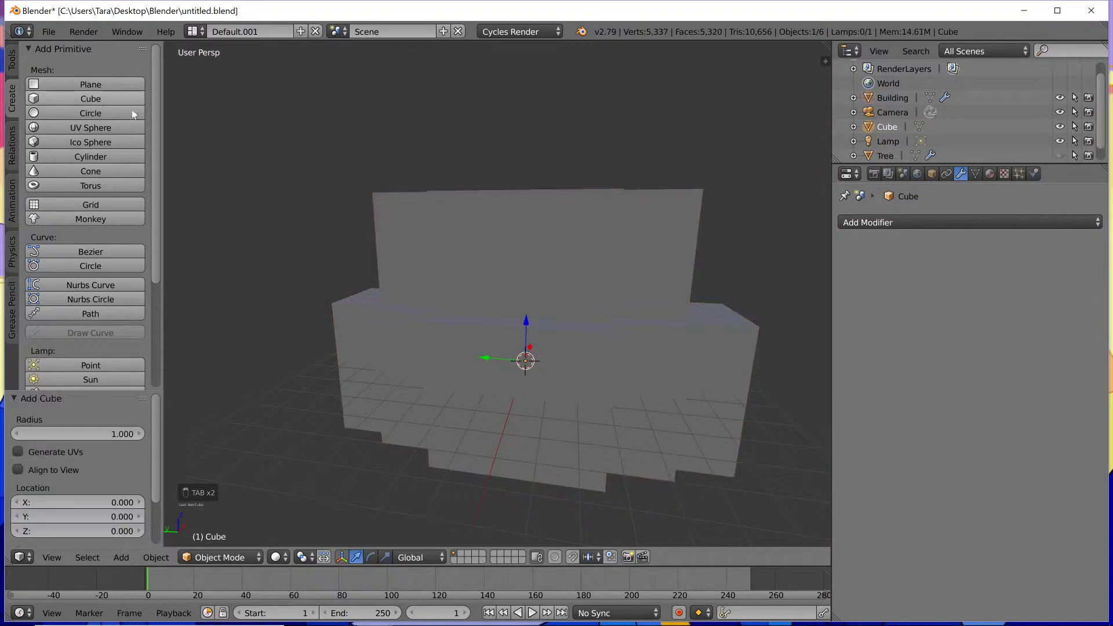
key("g")
key("z")
left_click(630, 170)
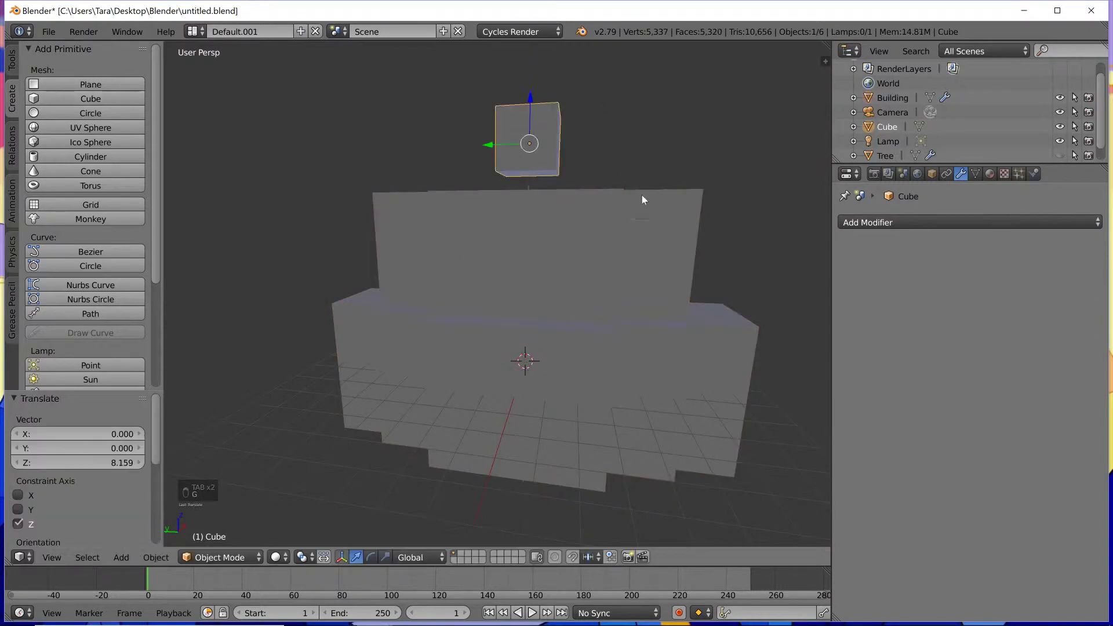
- Rename the new cube as Window in the object list
middle_click_drag(695, 172, 669, 258, "shift")
left_click(892, 113)
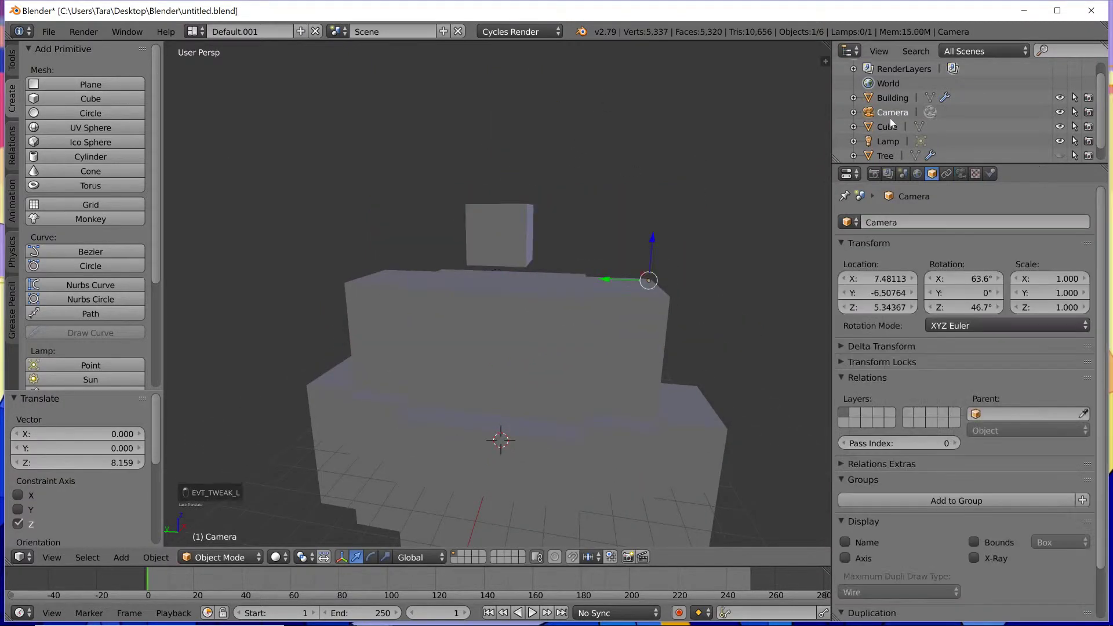
double_click(887, 126)
type("Wind")
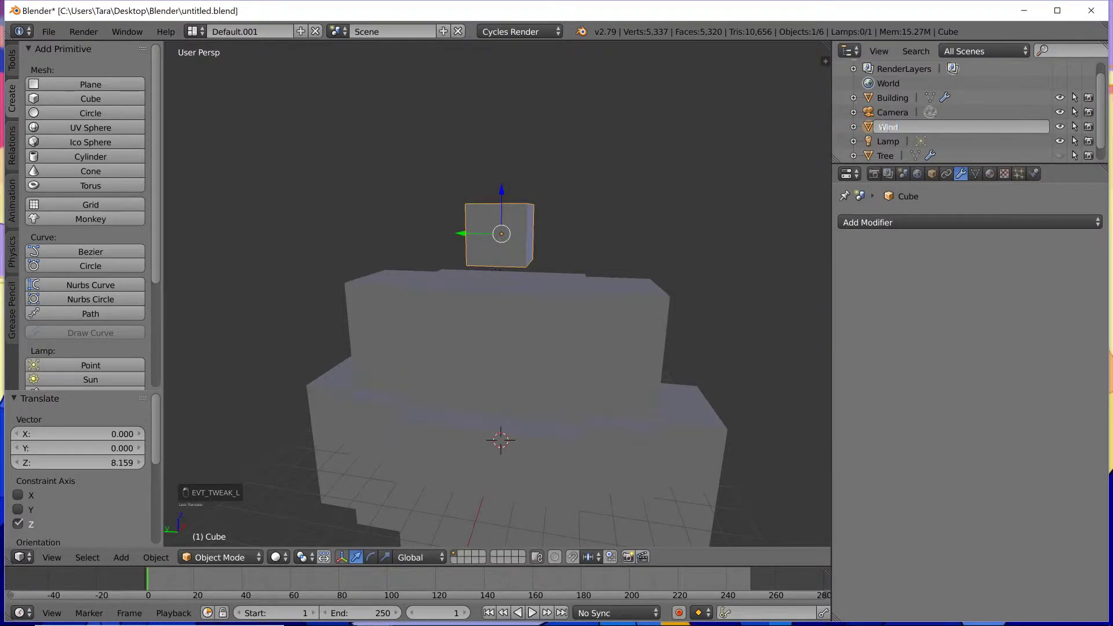
type("ow")
key("Return")
scroll(882, 127, "down", 1)
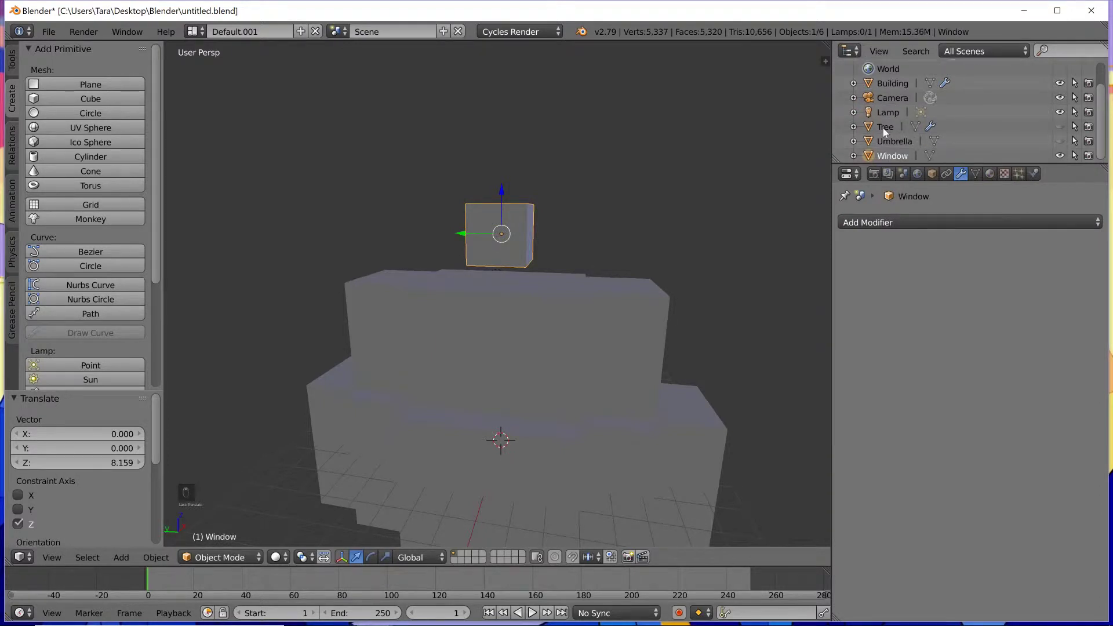
- Enter edit mode on the Window cube and scale it down along X into a thin slab
middle_click_drag(534, 182, 580, 194)
key("Tab")
scroll(534, 189, "up", 3)
scroll(534, 189, "down", 3)
middle_click_drag(644, 240, 641, 232)
scroll(641, 229, "down", 2)
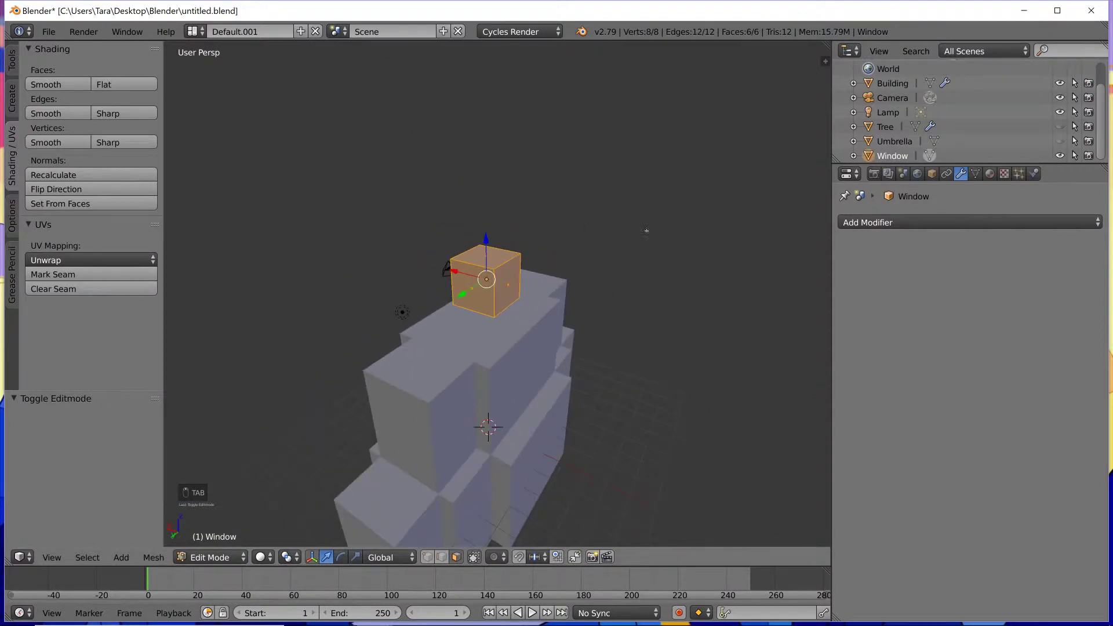
scroll(660, 236, "up", 4)
key("s")
key("x")
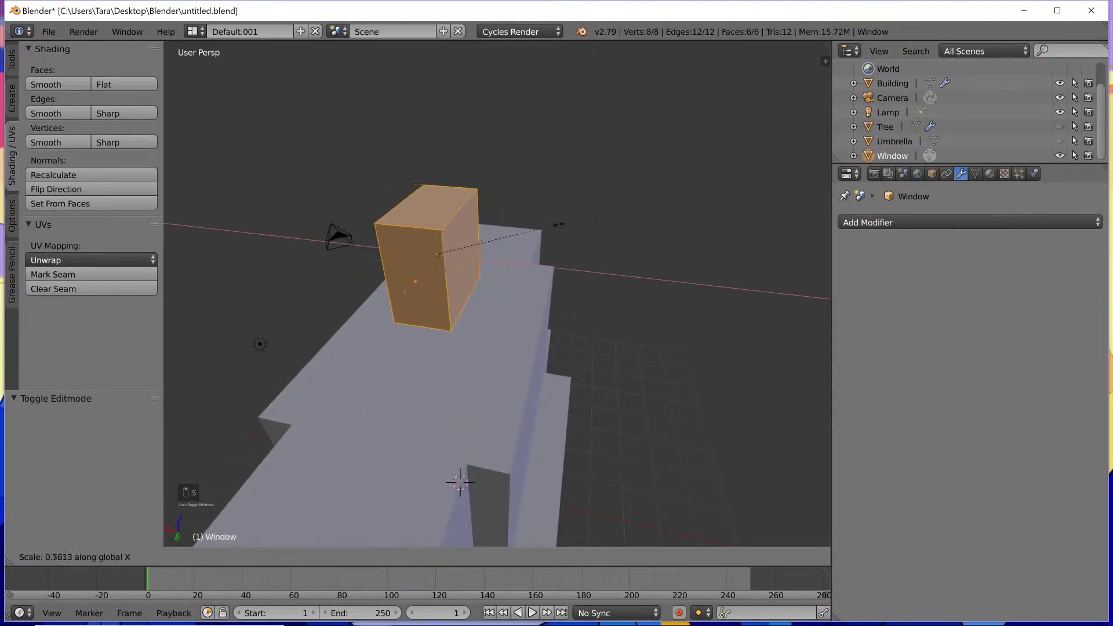
left_click(471, 261)
- Add two horizontal loop cuts across the window slab and scale them together along Z by about 0.265
middle_click_drag(471, 261, 363, 231)
scroll(676, 234, "up", 4)
middle_click_drag(676, 233, 603, 146, "shift")
key("ctrl+r")
scroll(585, 272, "up", 1)
left_click(585, 273)
right_click(586, 272)
key("s")
key("z")
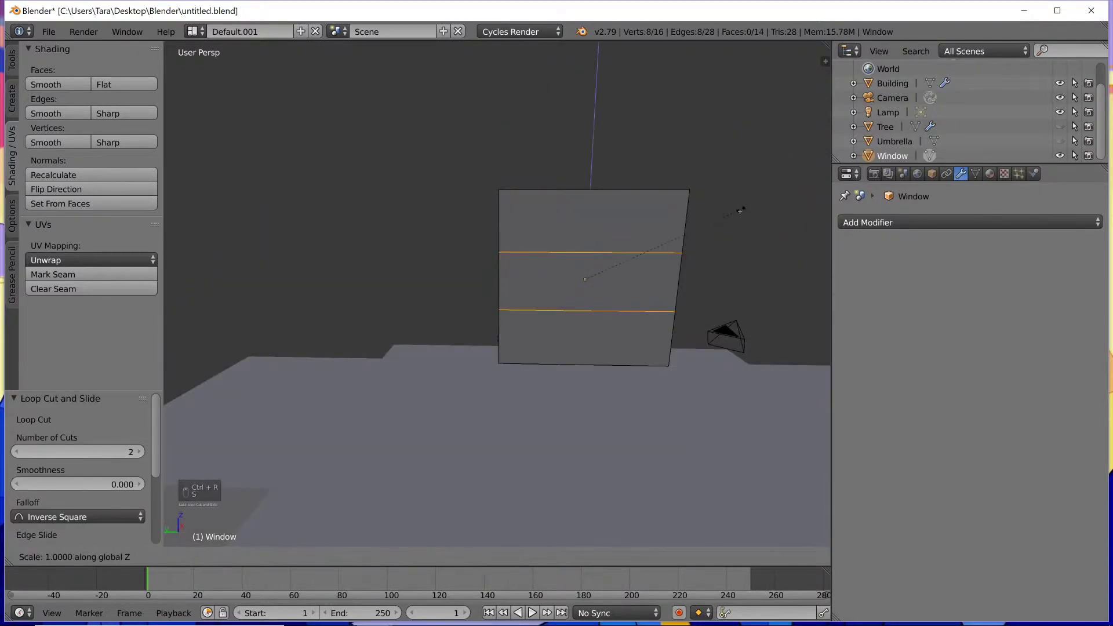
left_click(630, 276)
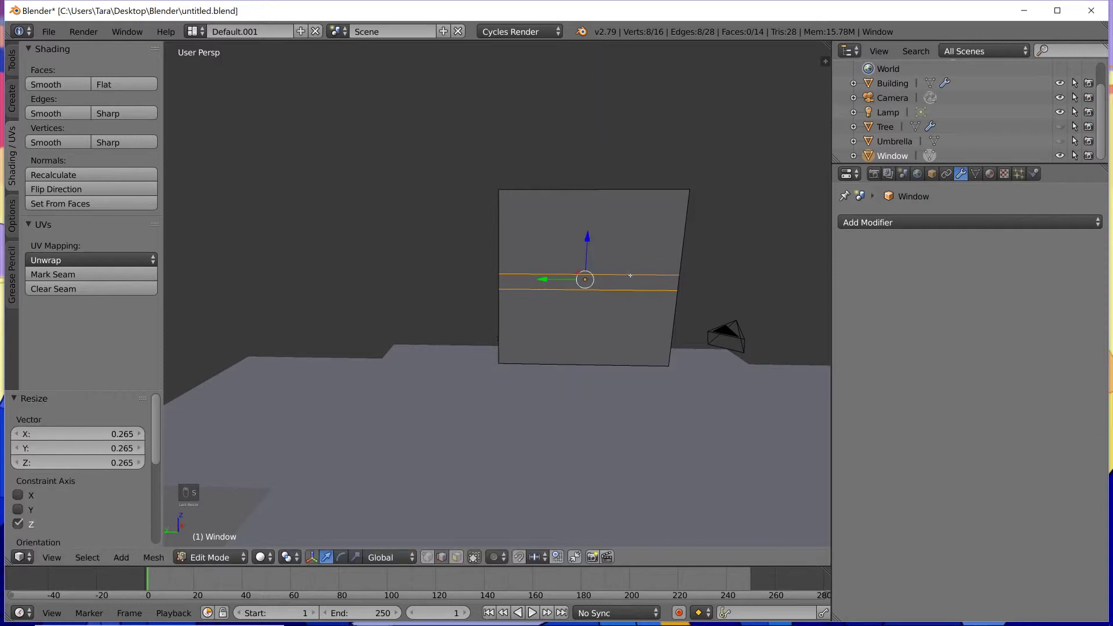
- Add two vertical loop cuts to the window slab and scale them together along Y by about 0.277
key("ctrl+r")
scroll(571, 202, "up", 1)
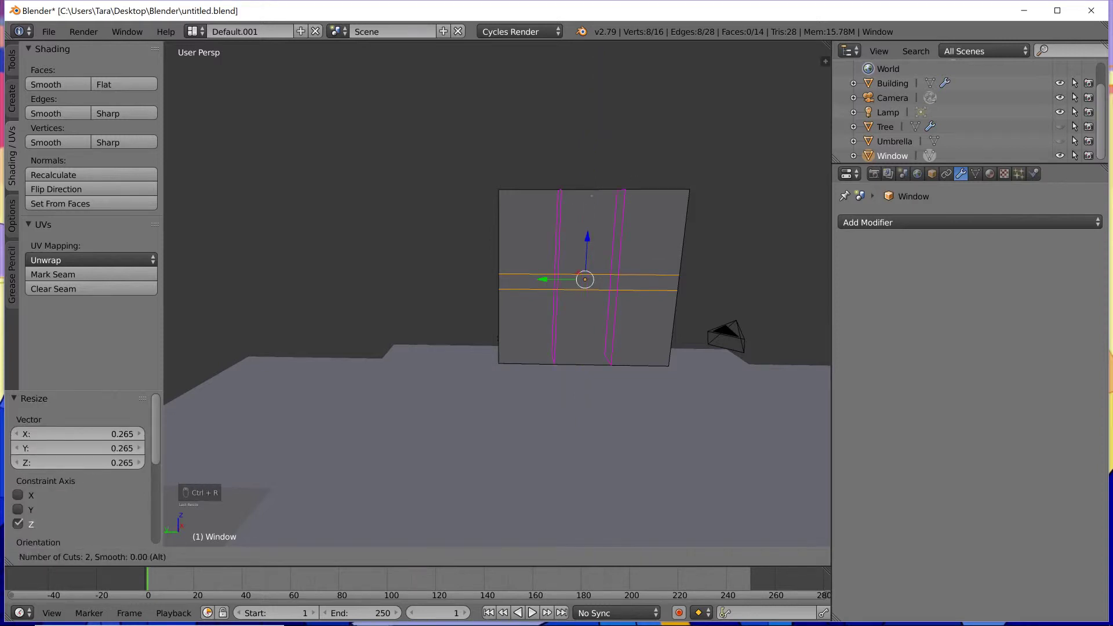
left_click(570, 201)
right_click(571, 201)
key("s")
key("y")
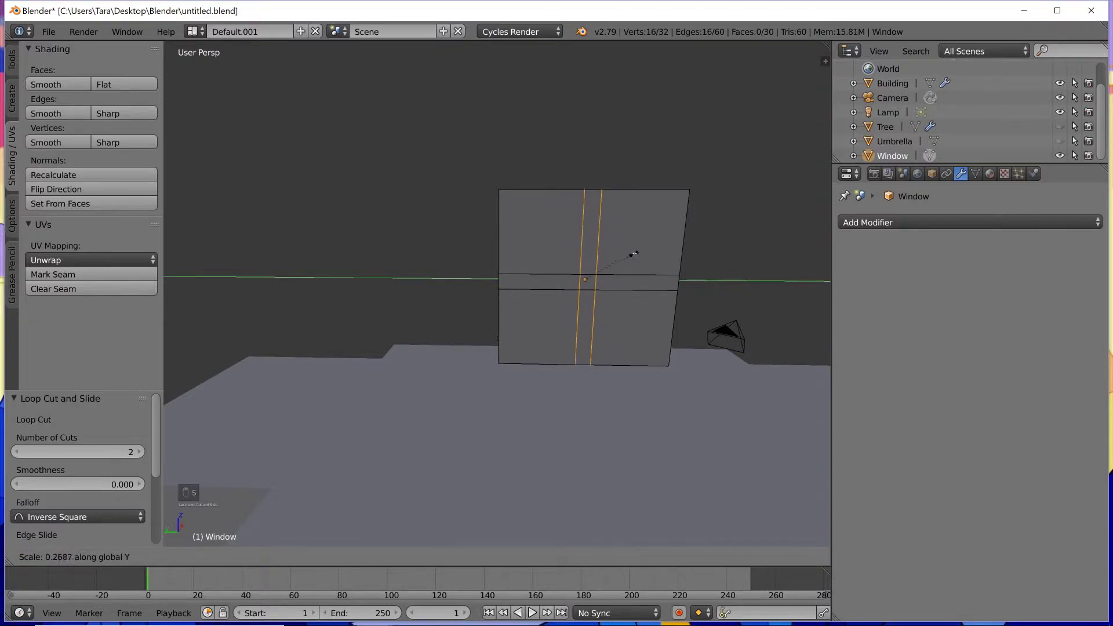
left_click(634, 252)
scroll(522, 198, "up", 1)
middle_click_drag(562, 227, 621, 252)
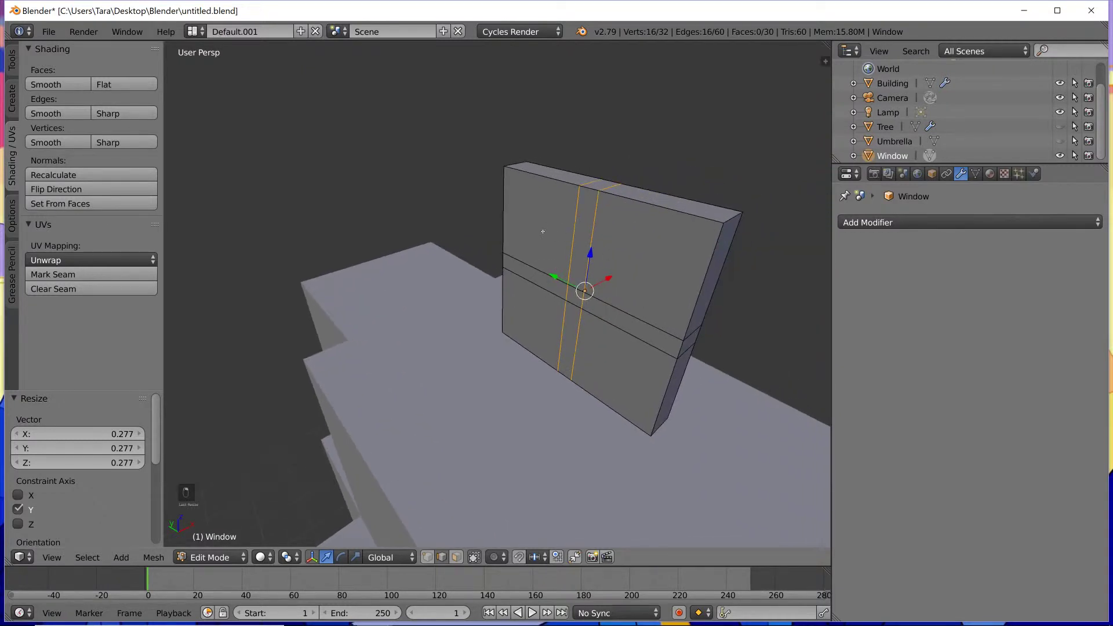
right_click(527, 323)
right_click(629, 345)
middle_click_drag(644, 252, 702, 206)
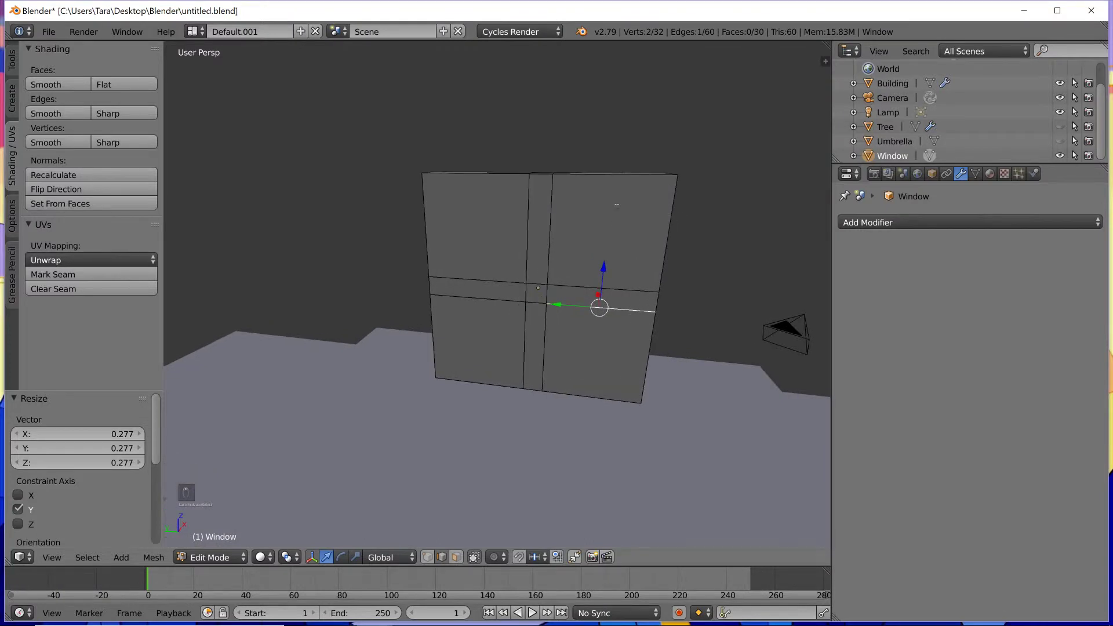
key("ctrl+r")
left_click(609, 192)
left_click(650, 191)
key("ctrl+r")
left_click(494, 208)
key("ctrl+z")
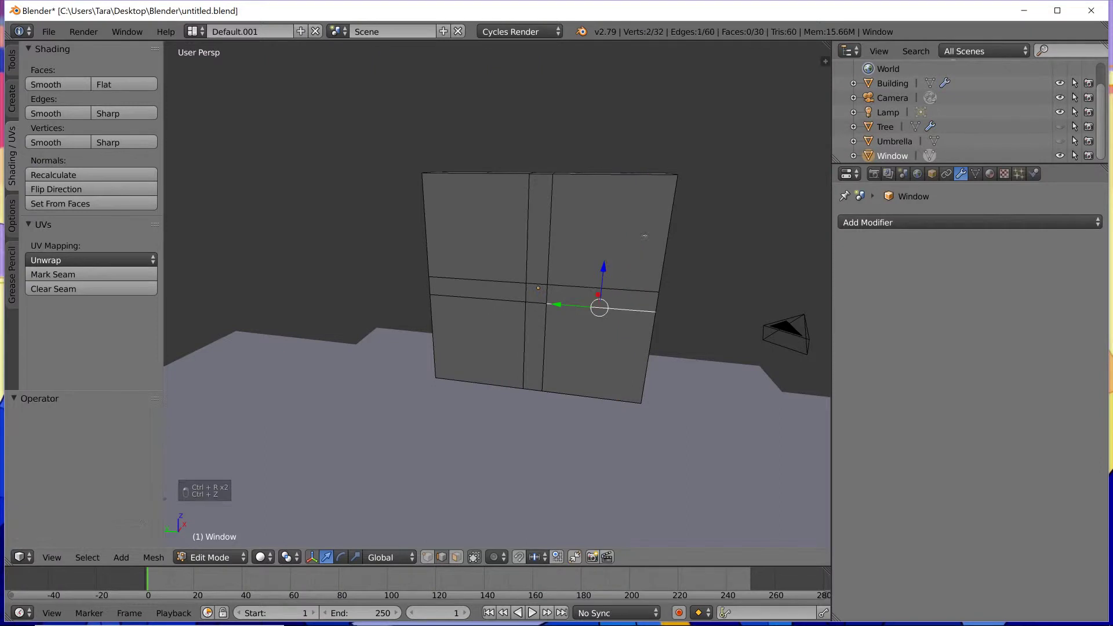
- Add a vertical edge loop close to the window's right edge and a horizontal one close to its top edge
key("ctrl+r")
left_click(610, 194)
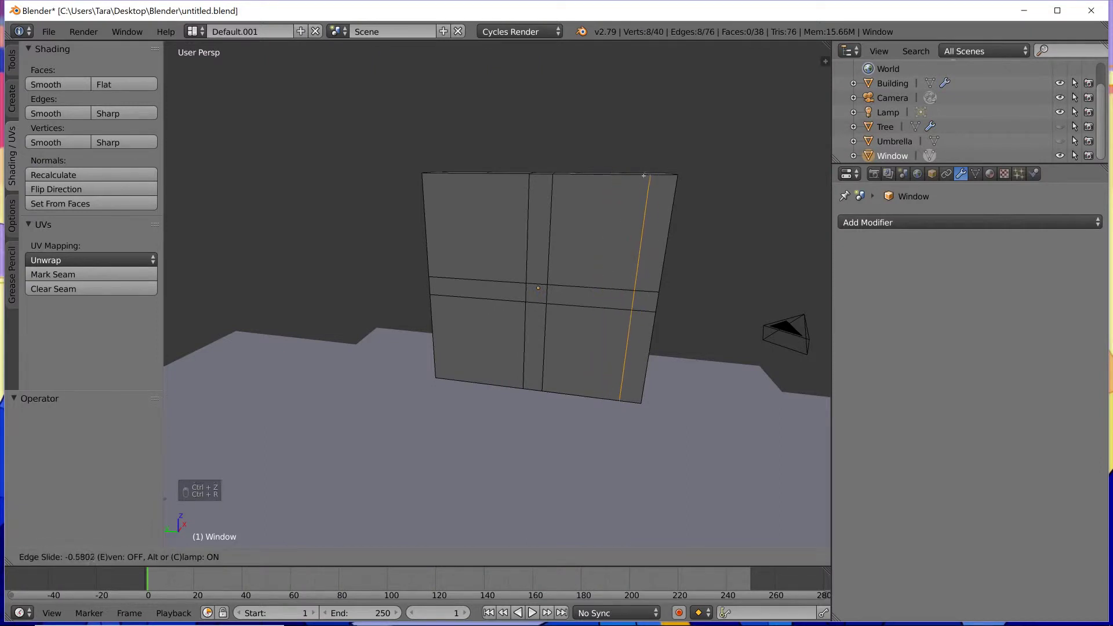
left_click(645, 191)
key("ctrl+r")
left_click(516, 204)
left_click(497, 205)
- Add edge loops close to the window's left and bottom edges, and switch to face selection
key("ctrl+r")
left_click(475, 272)
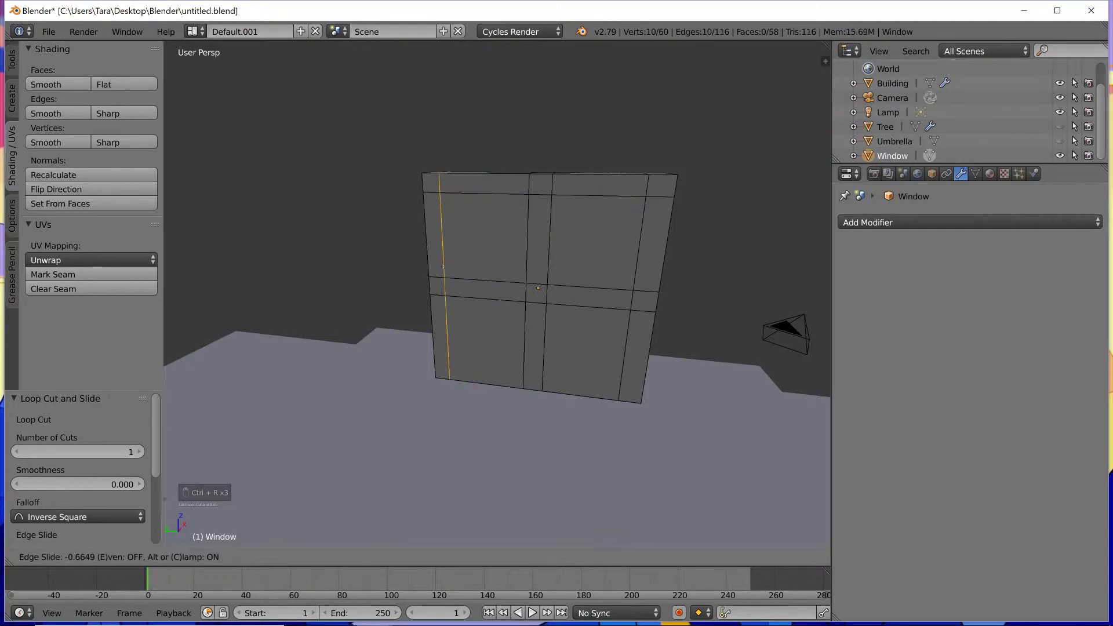
left_click(430, 302)
key("ctrl+r")
left_click(432, 338)
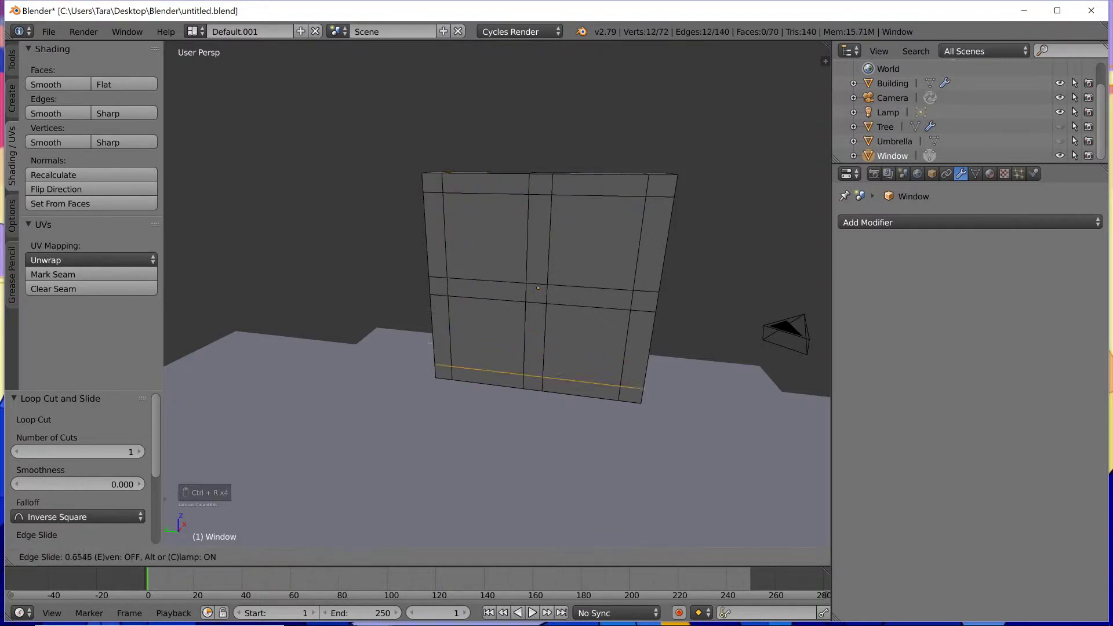
left_click(433, 339)
left_click(457, 558)
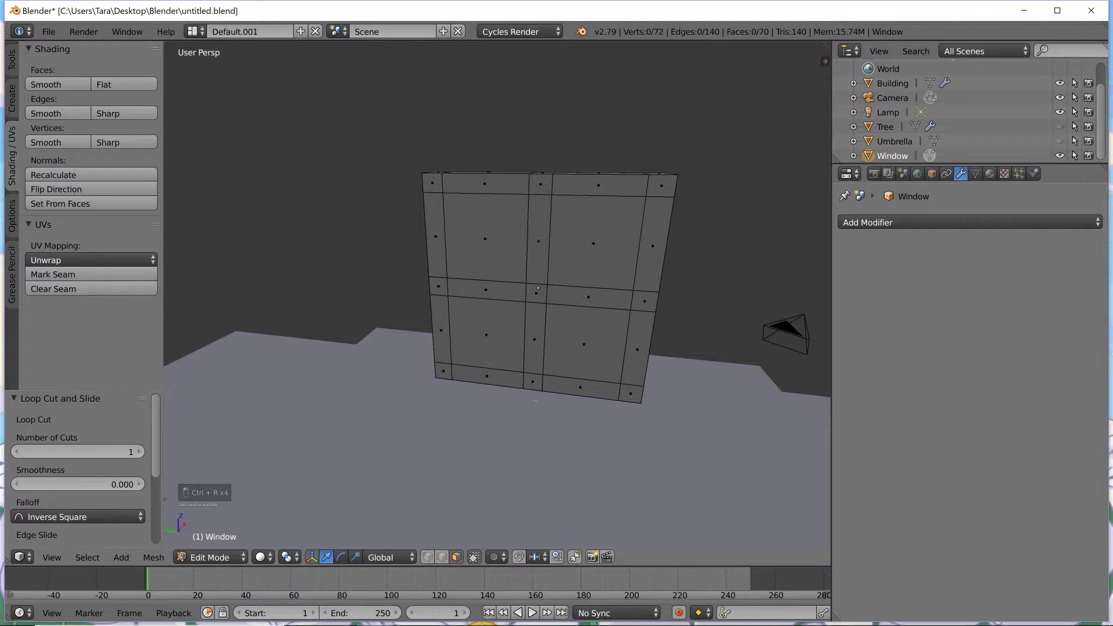
- Extrude the window's four pane faces inward by about 0.11 to recess them and leave mesh editing
right_click(487, 336)
right_click(580, 341, "shift")
right_click(596, 256, "shift")
right_click(486, 238, "shift")
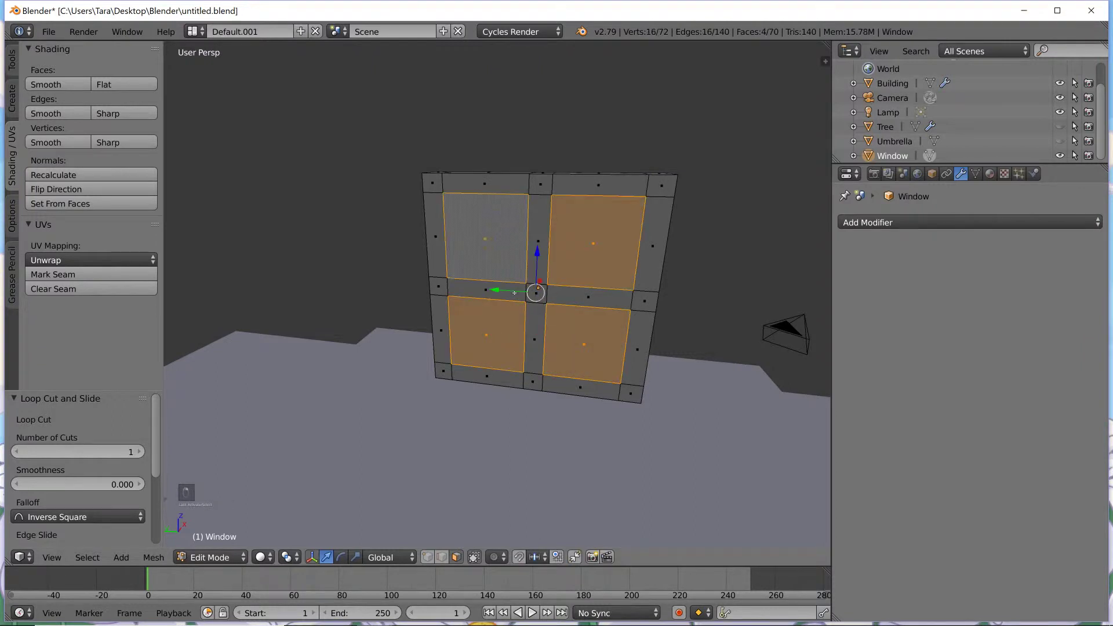
middle_click_drag(683, 283, 627, 316)
scroll(627, 316, "up", 3)
key("e")
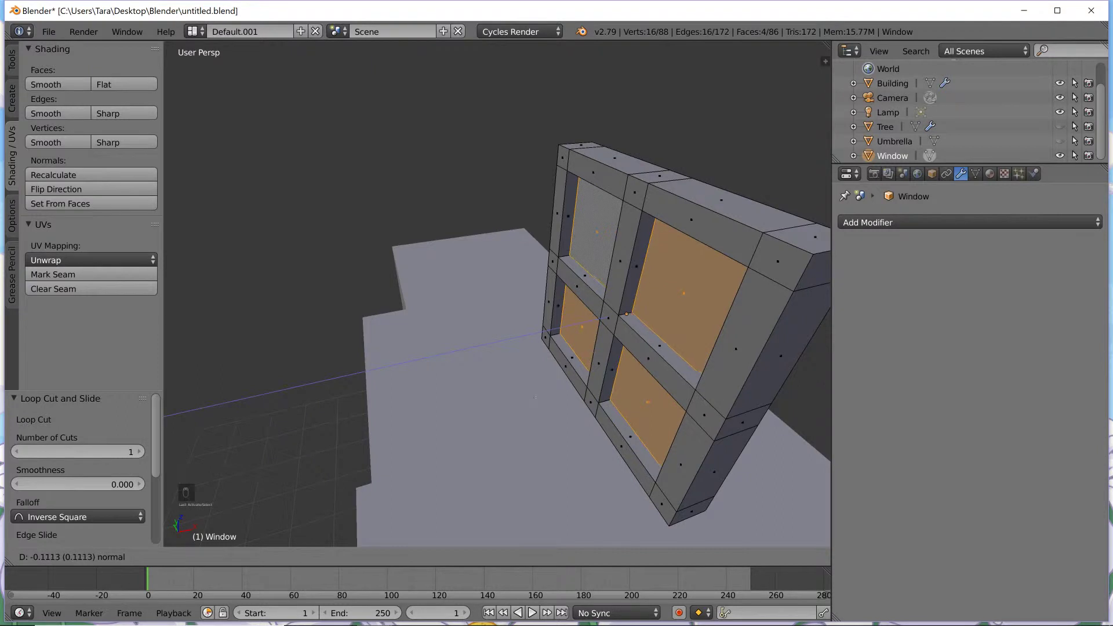
left_click(536, 398)
middle_click_drag(536, 398, 470, 382)
scroll(571, 357, "down", 2)
key("Tab")
- Lower the window along Z and move it about -6.959 along Y to the building's end
scroll(455, 404, "up", 3)
scroll(467, 388, "down", 4)
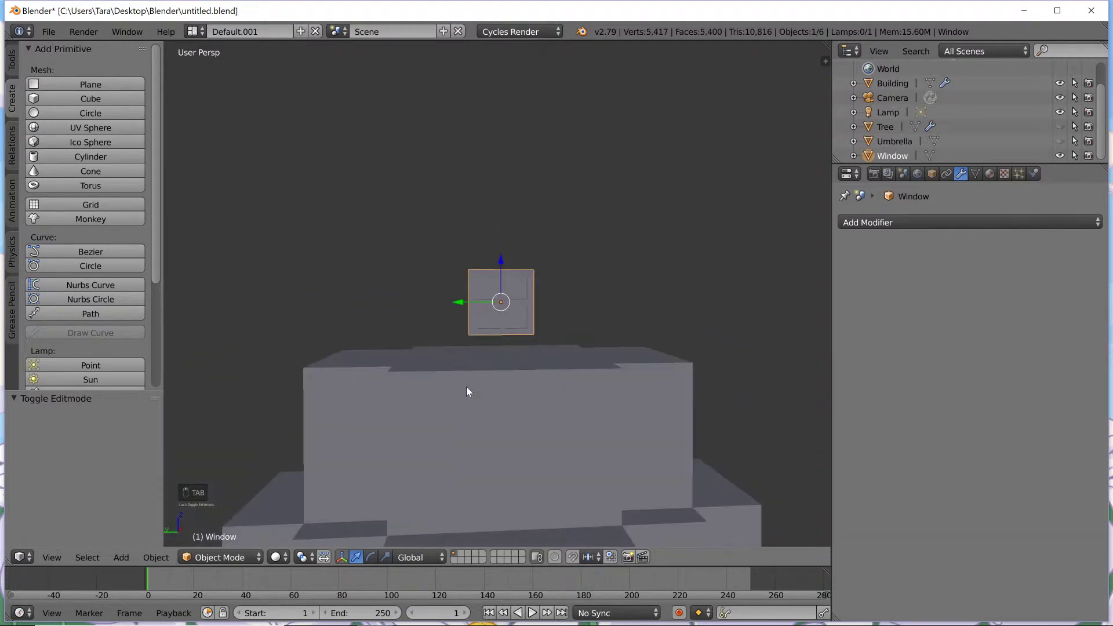
middle_click_drag(554, 365, 554, 438)
key("g")
key("z")
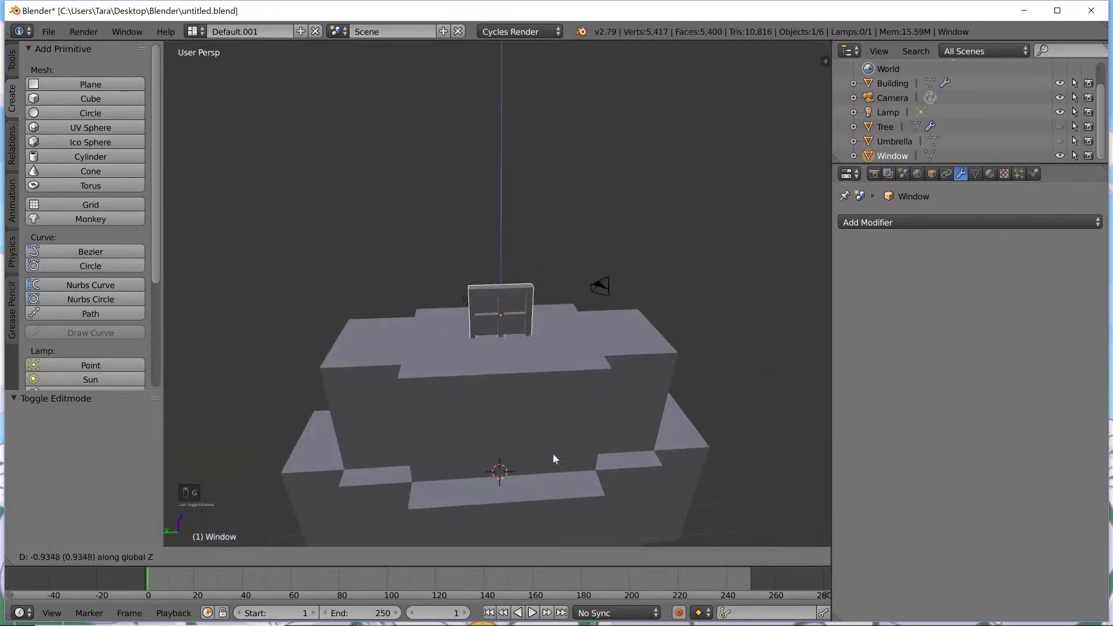
left_click(542, 494)
key("g")
key("y")
left_click(721, 464)
middle_click_drag(722, 464, 618, 407)
scroll(619, 412, "up", 1)
scroll(631, 447, "down", 3)
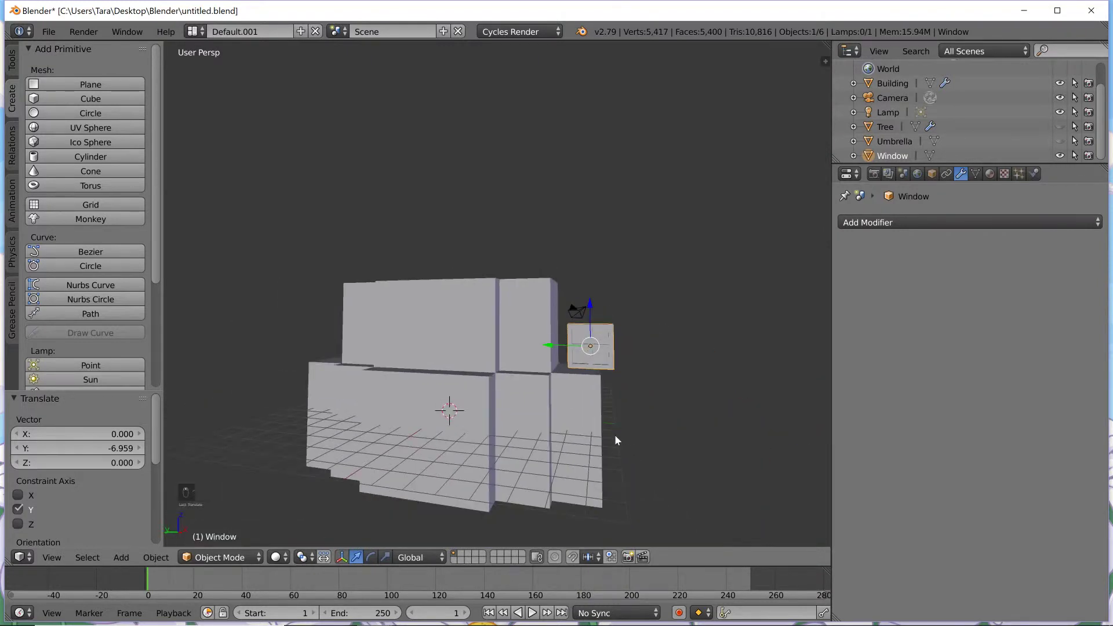
- Lower the window to the bottom tier and shift it about 0.740 along Y and -1.702 along X against the wall
key("g")
key("z")
left_click(593, 502)
key("g")
key("y")
left_click(576, 493)
key("g")
key("x")
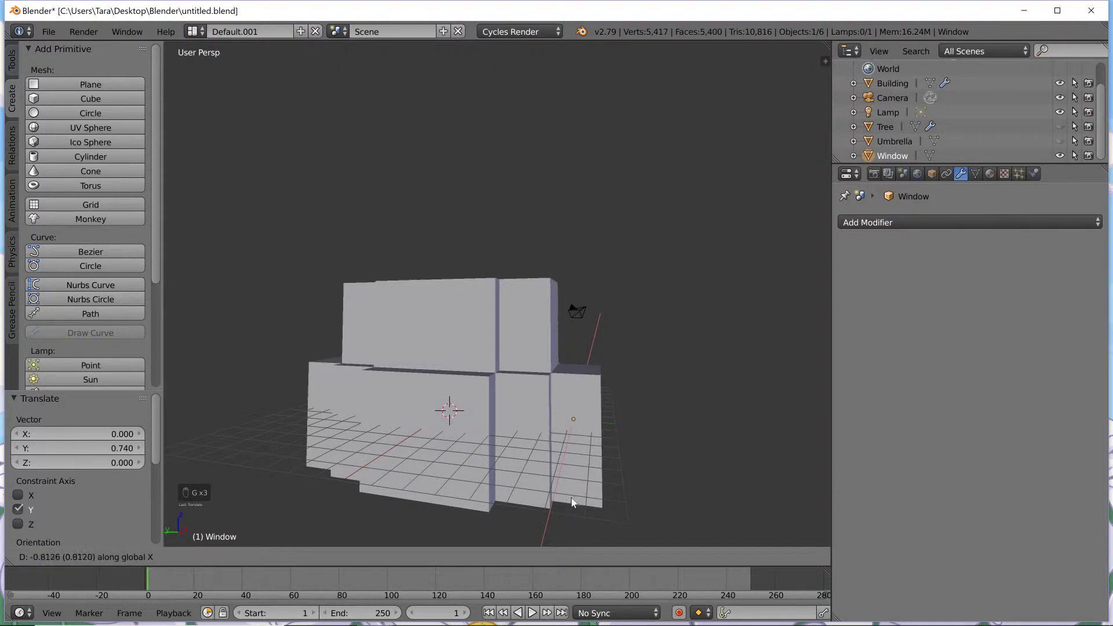
left_click(569, 502)
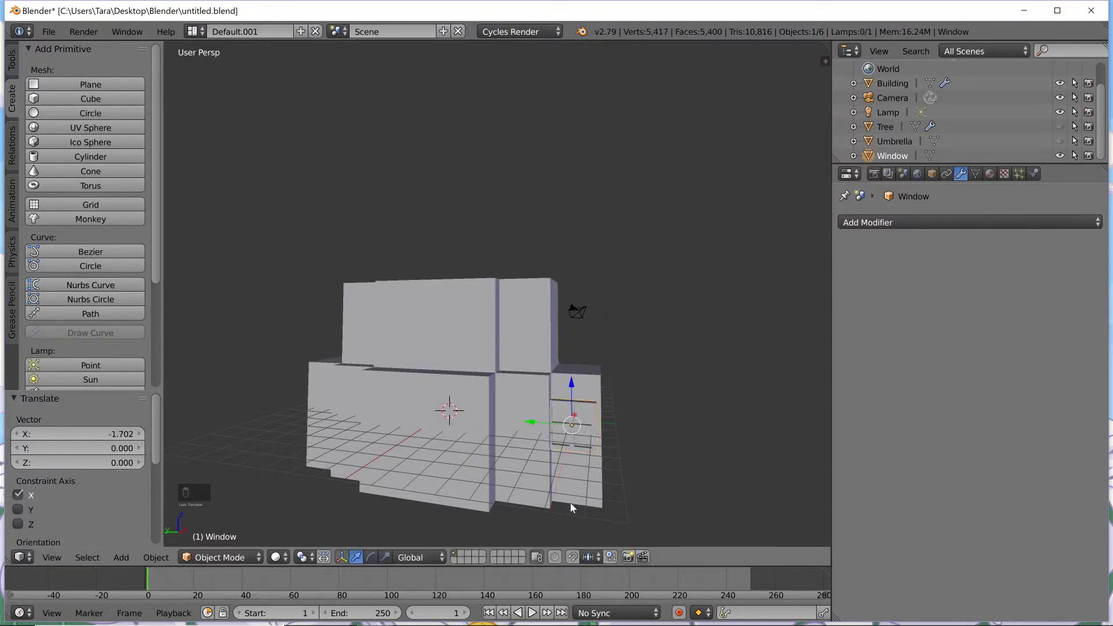
- Select the building instead of the window and start editing its mesh
middle_click_drag(570, 503, 592, 489)
scroll(587, 489, "up", 2)
scroll(520, 413, "down", 3)
middle_click_drag(521, 413, 516, 422)
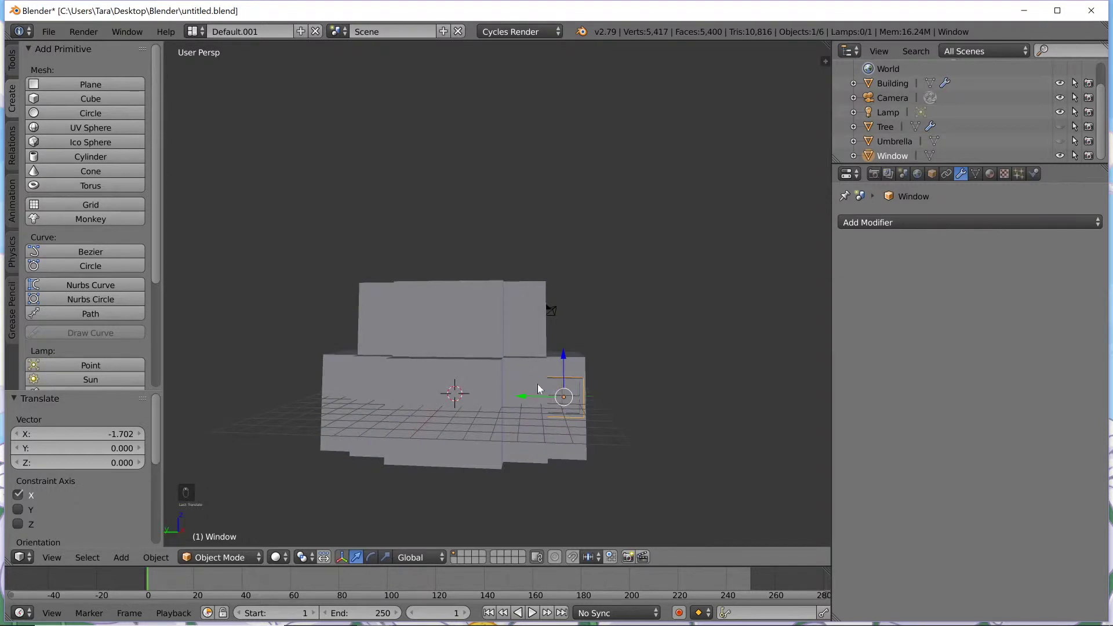
key("Tab")
scroll(530, 384, "up", 2)
key("Tab")
right_click(446, 339)
key("Tab")
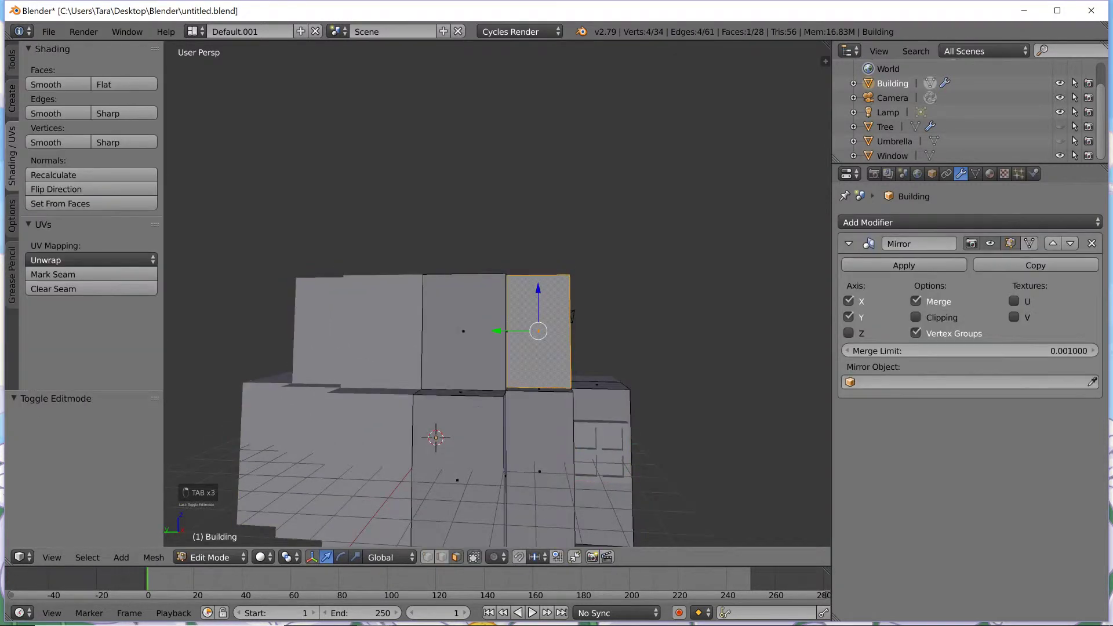
- Lengthen the building's lower tier by moving its end face outward along Y, finishing with a second move of about -1.011
middle_click_drag(478, 407, 439, 396)
right_click(601, 443)
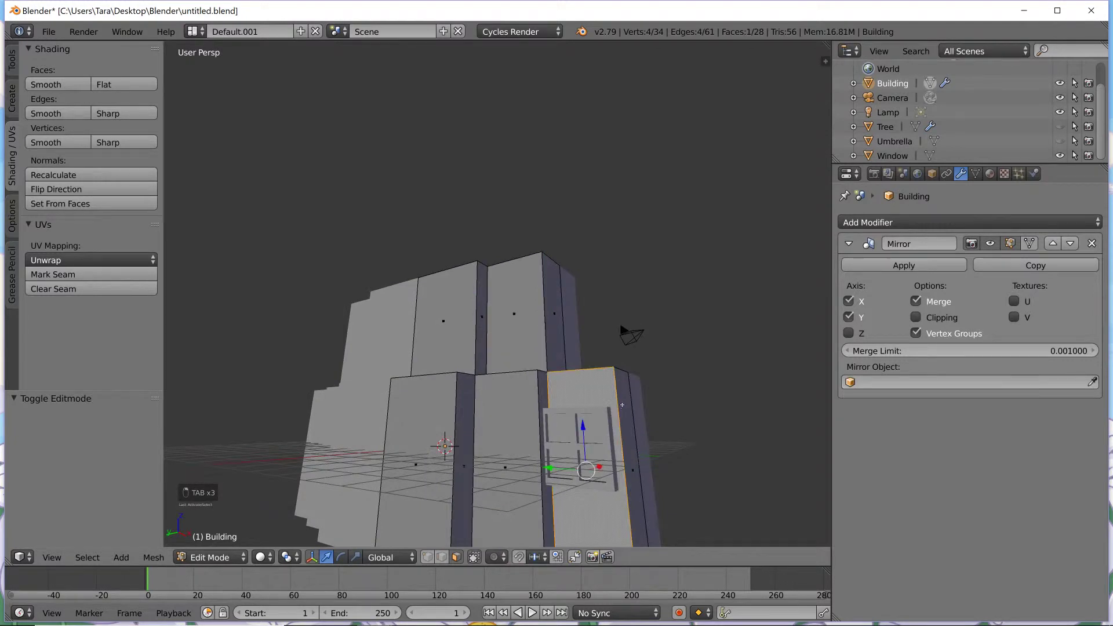
right_click(631, 432)
middle_click_drag(638, 427, 621, 439)
key("g")
right_click(628, 442)
key("g")
key("y")
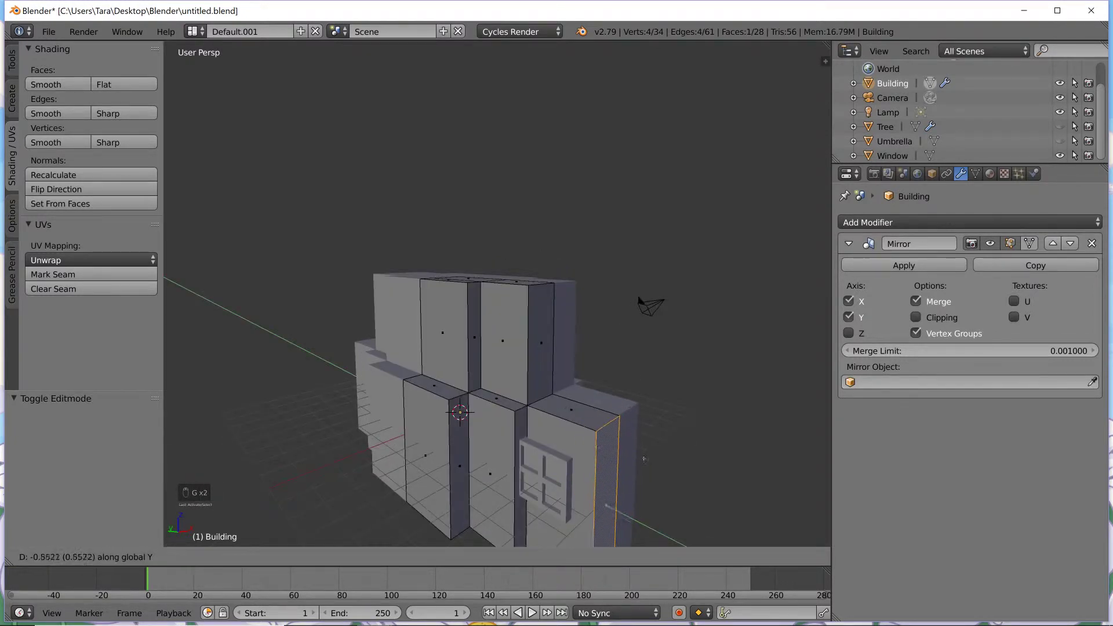
left_click(655, 456)
middle_click_drag(655, 456, 644, 432)
key("g")
key("y")
left_click(720, 459)
- Widen the building's middle section by moving its side faces on both tiers outward along Y in two moves
right_click(510, 458)
right_click(534, 348, "shift")
middle_click_drag(534, 348, 568, 405)
key("g")
key("y")
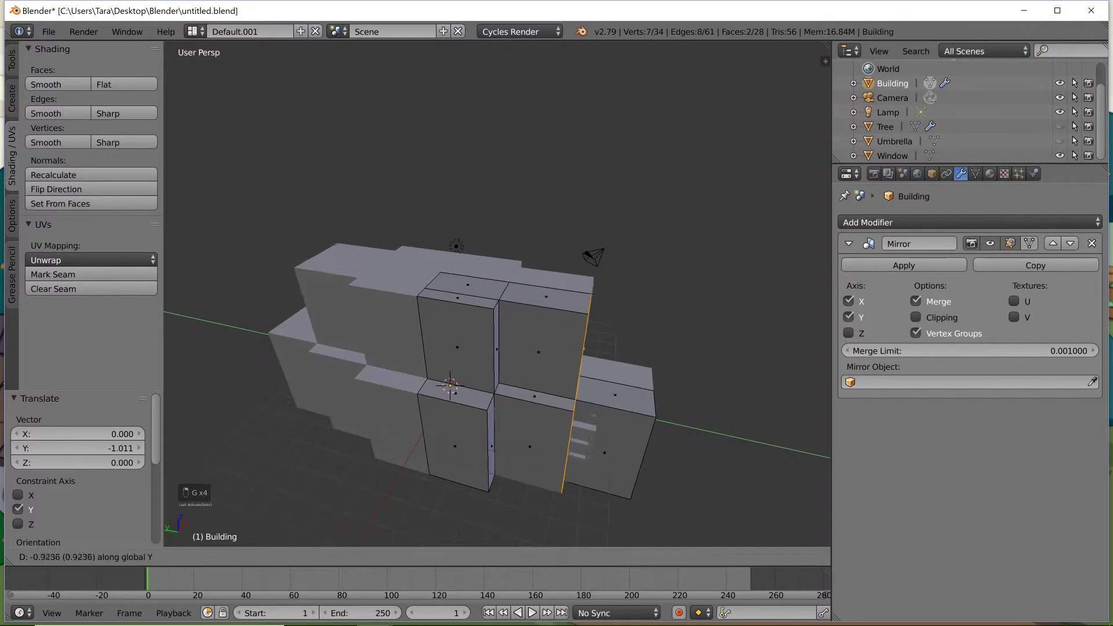
left_click(583, 414)
middle_click_drag(583, 414, 598, 382)
key("g")
key("y")
left_click(611, 421)
- Widen the projecting central section by moving its side faces on both tiers outward along Y
middle_click_drag(611, 424, 580, 451)
right_click(477, 460)
right_click(491, 355, "shift")
key("g")
key("y")
left_click(501, 357)
- Leave mesh editing, select the window and move it about -1.150 along Y onto the lower tier's end section
middle_click_drag(502, 358, 554, 373)
key("Tab")
right_click(623, 427)
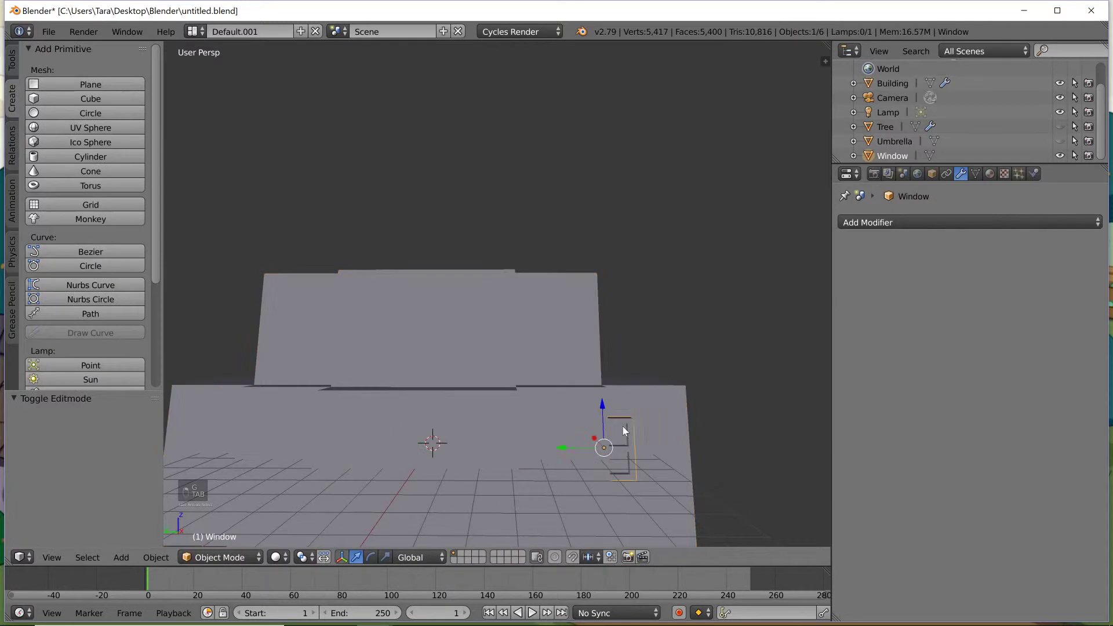
key("g")
key("y")
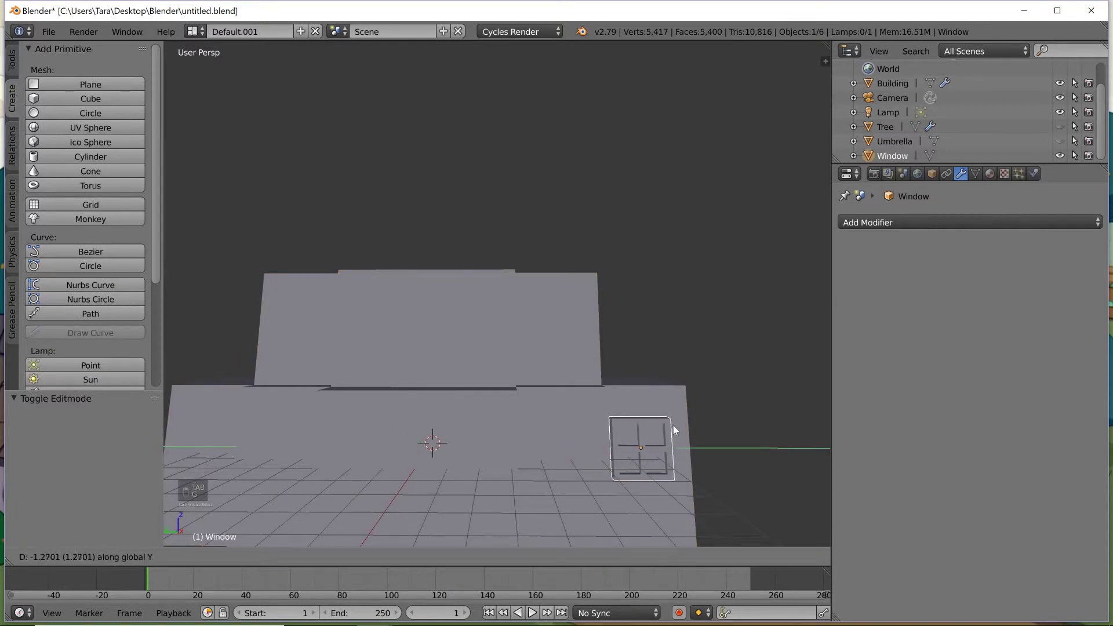
left_click(670, 427)
middle_click_drag(671, 425, 497, 381)
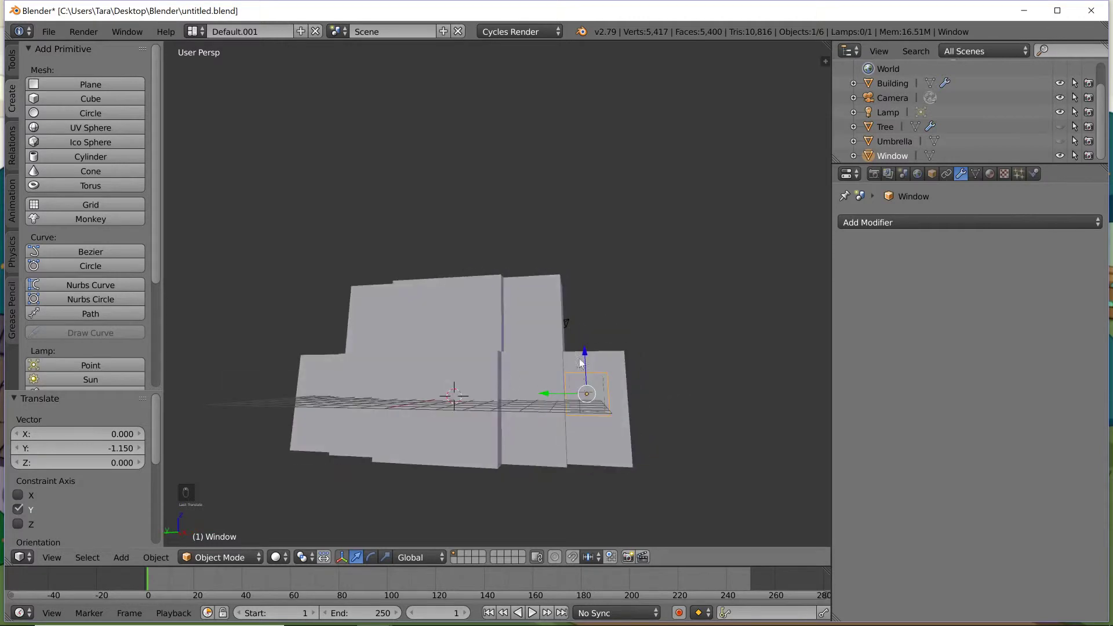
- Add a new material to the window and name it Temp
left_click(993, 176)
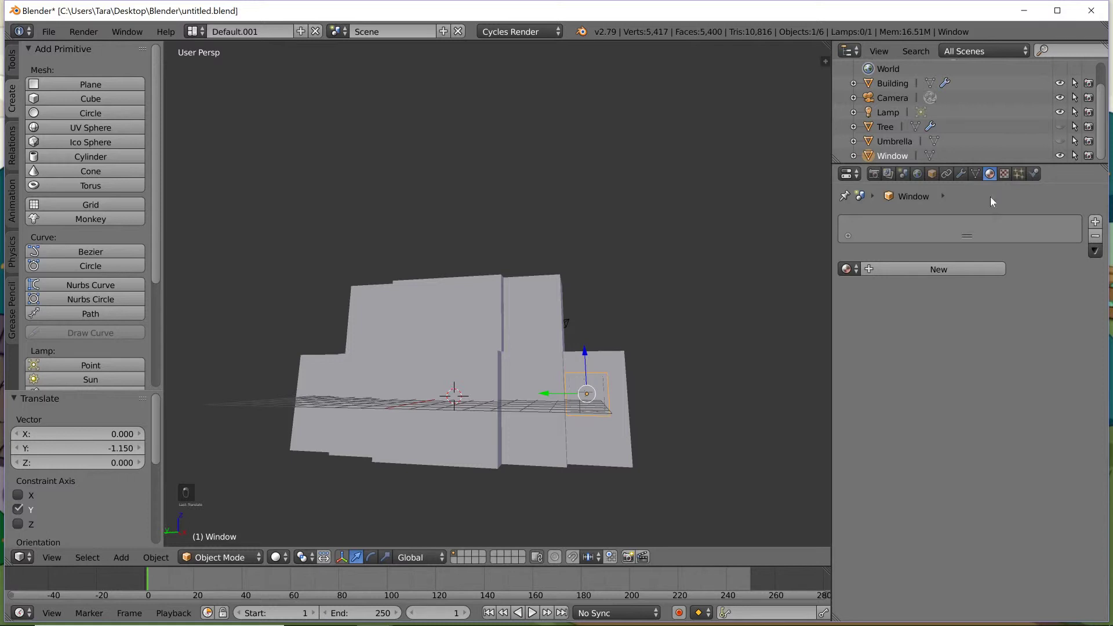
left_click(1058, 10)
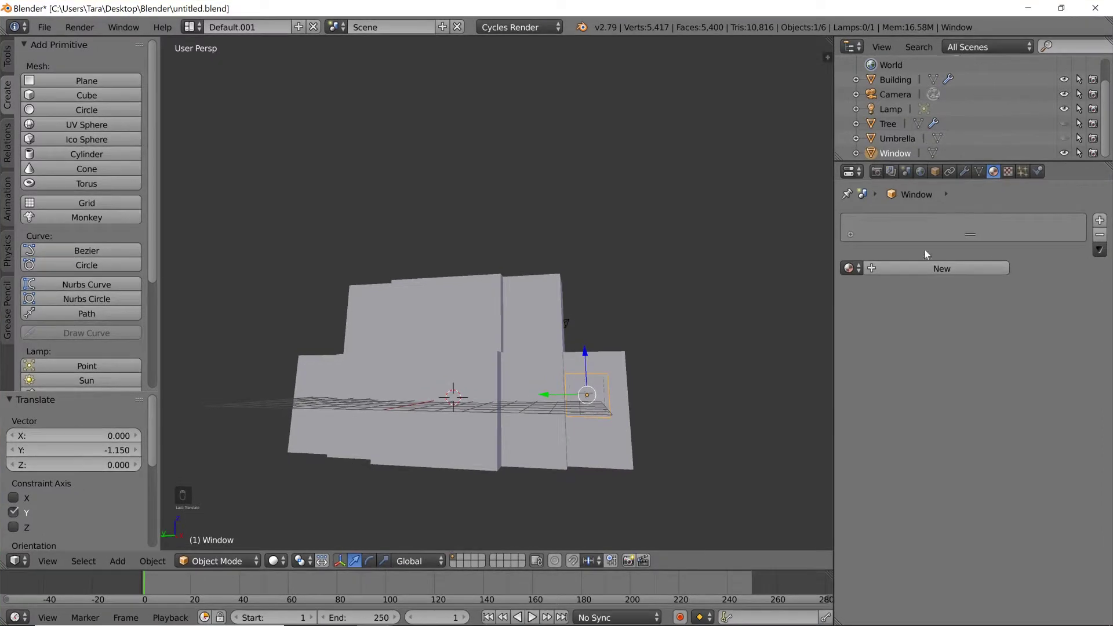
left_click(915, 268)
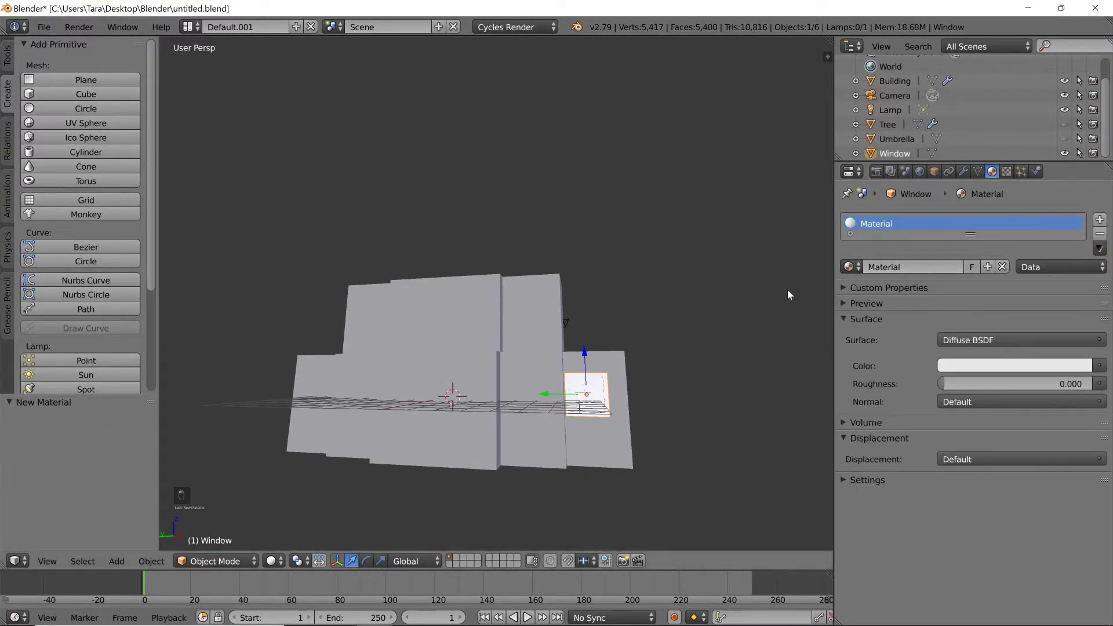
middle_click_drag(788, 291, 713, 317)
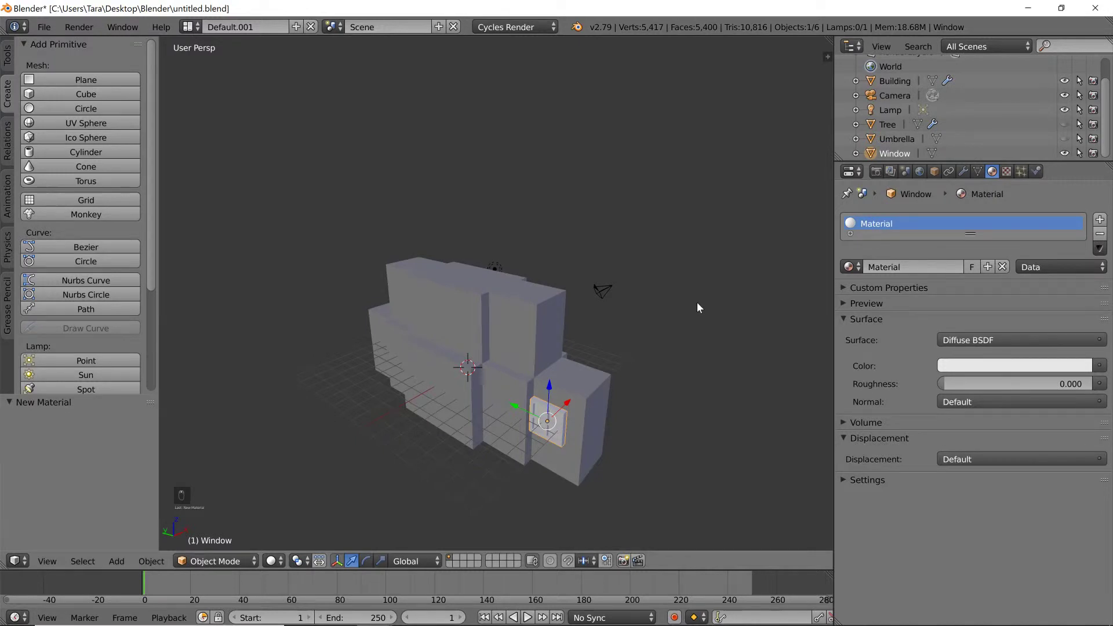
left_click(268, 562)
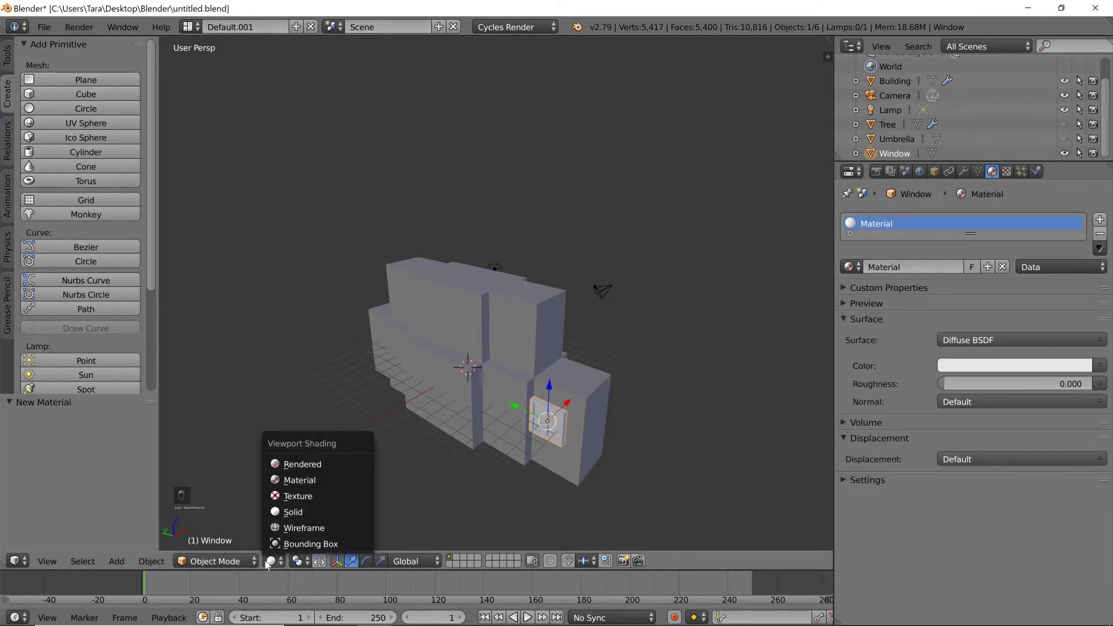
middle_click_drag(592, 312, 643, 294)
double_click(914, 224)
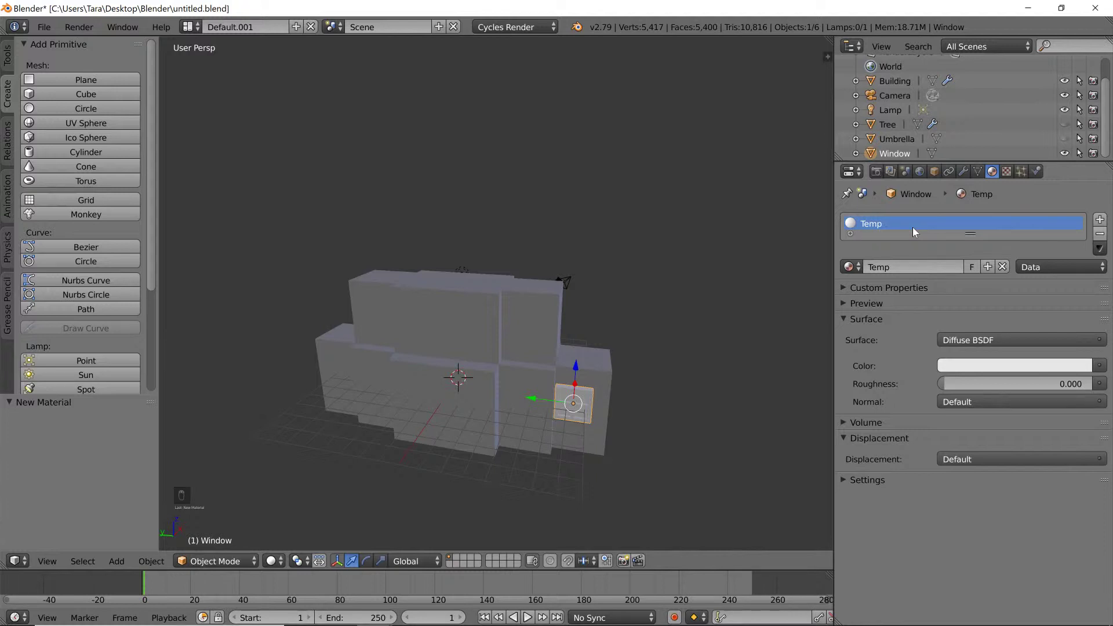
- Scale the window's entire mesh down uniformly to about 0.469 and leave mesh editing
scroll(589, 438, "up", 4)
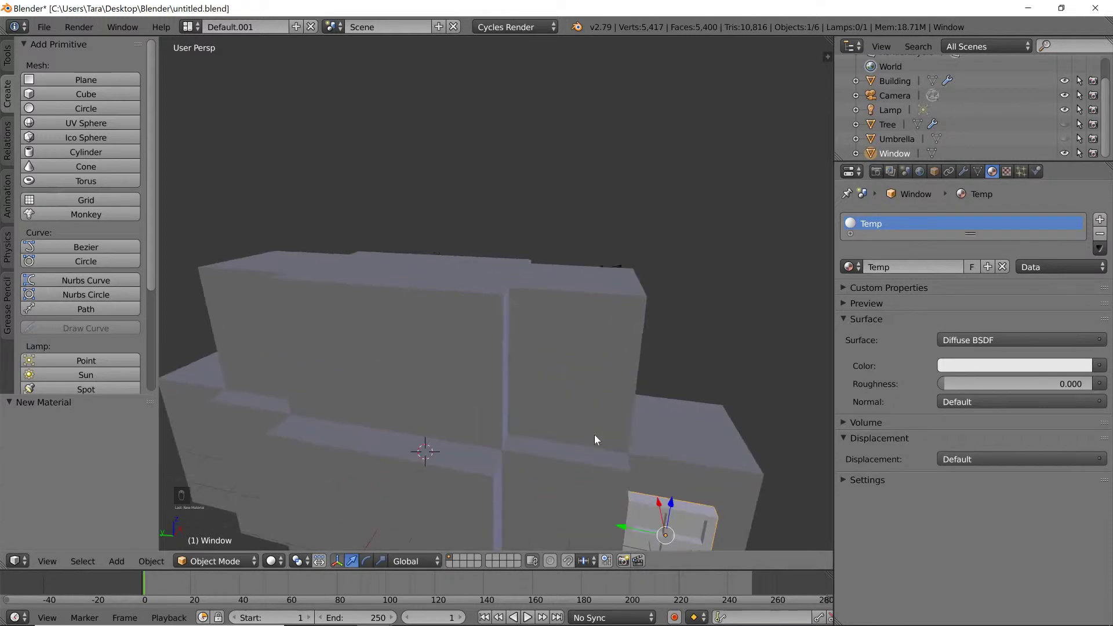
middle_click_drag(674, 467, 620, 414)
middle_click_drag(492, 366, 524, 369)
middle_click_drag(618, 432, 449, 373)
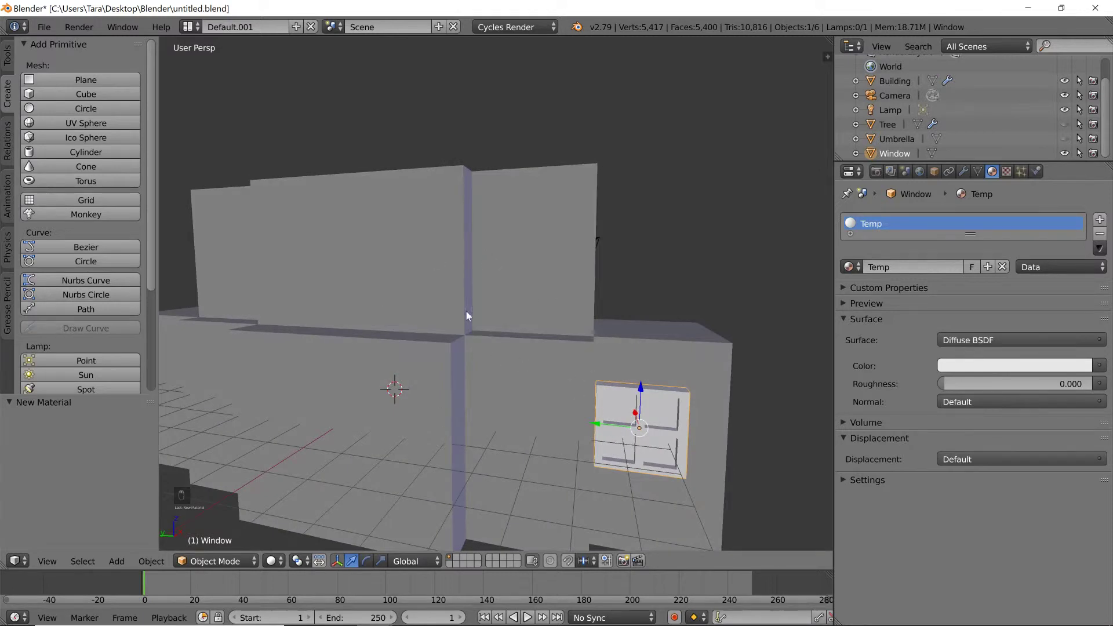
key("Tab")
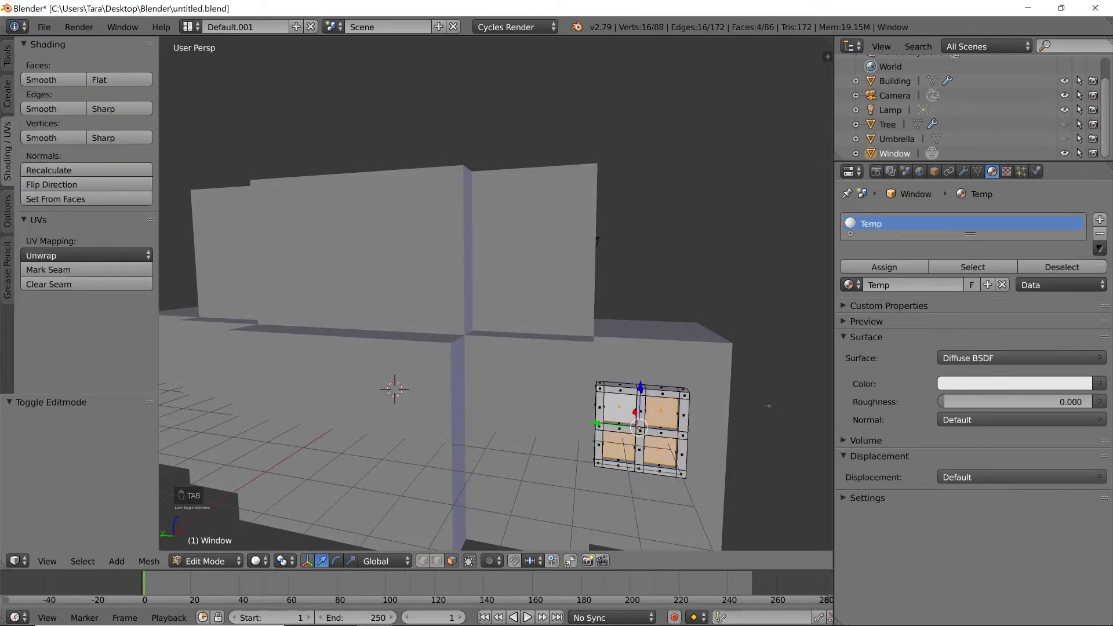
key("a")
key("a")
key("a")
key("a")
middle_click_drag(719, 410, 670, 420)
scroll(503, 266, "up", 1)
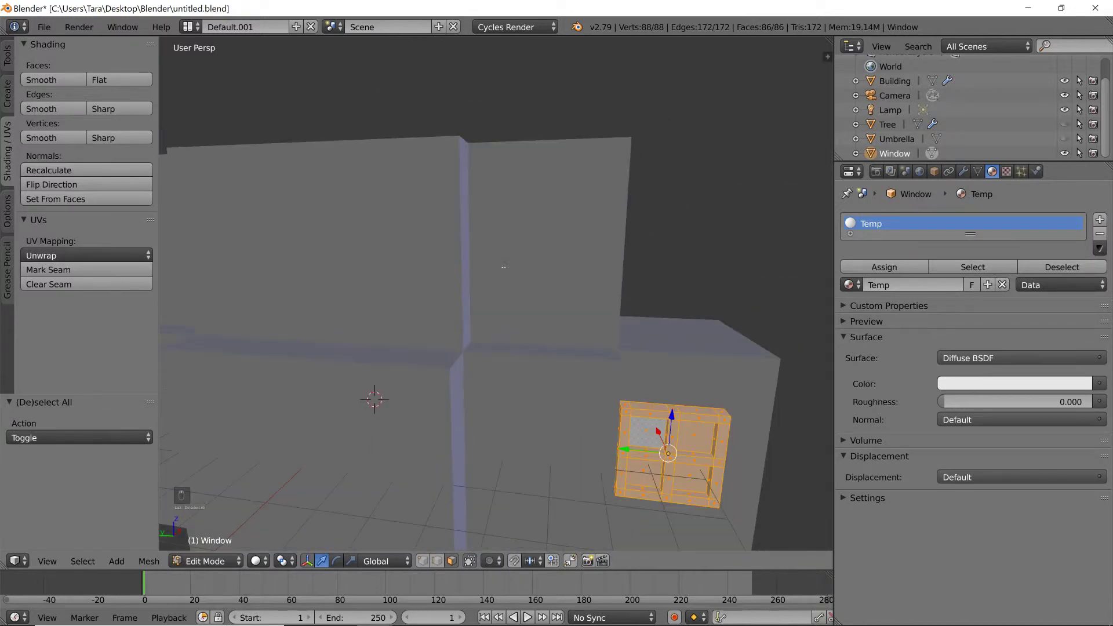
key("s")
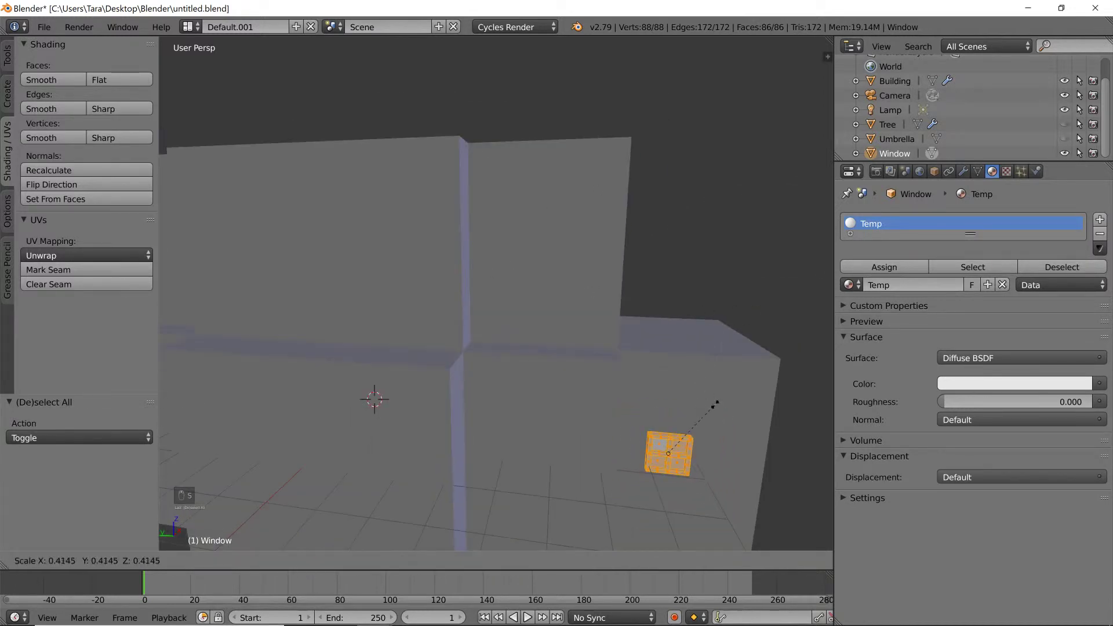
left_click(720, 384)
middle_click_drag(719, 374, 672, 400)
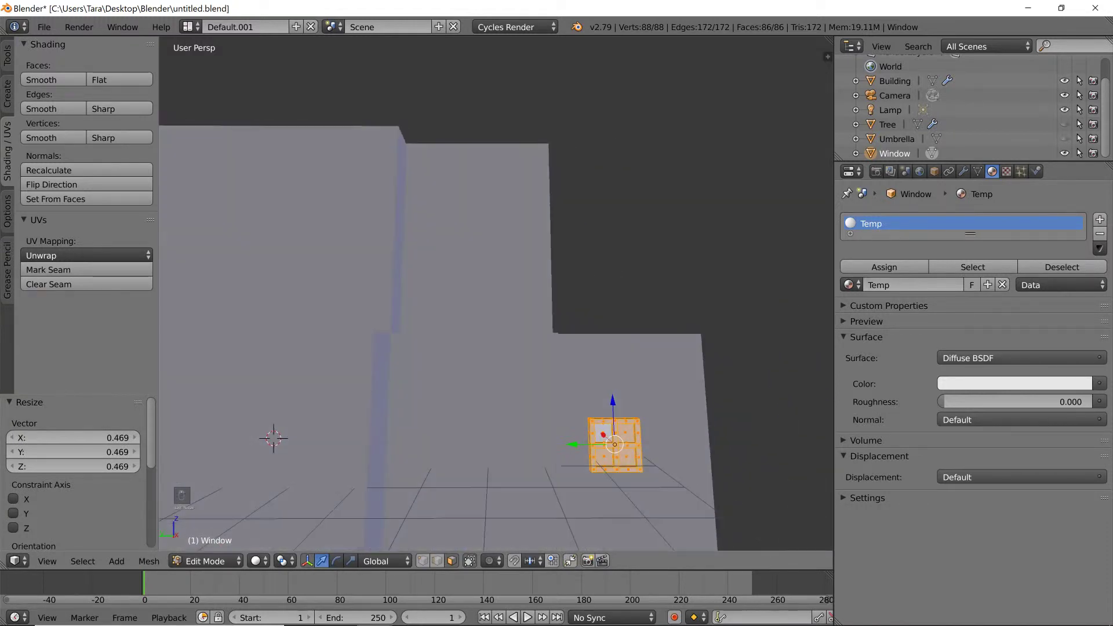
key("Tab")
- Raise the window about 1.2 along Z and adjust its position along Y on the lower tier's end section
key("g")
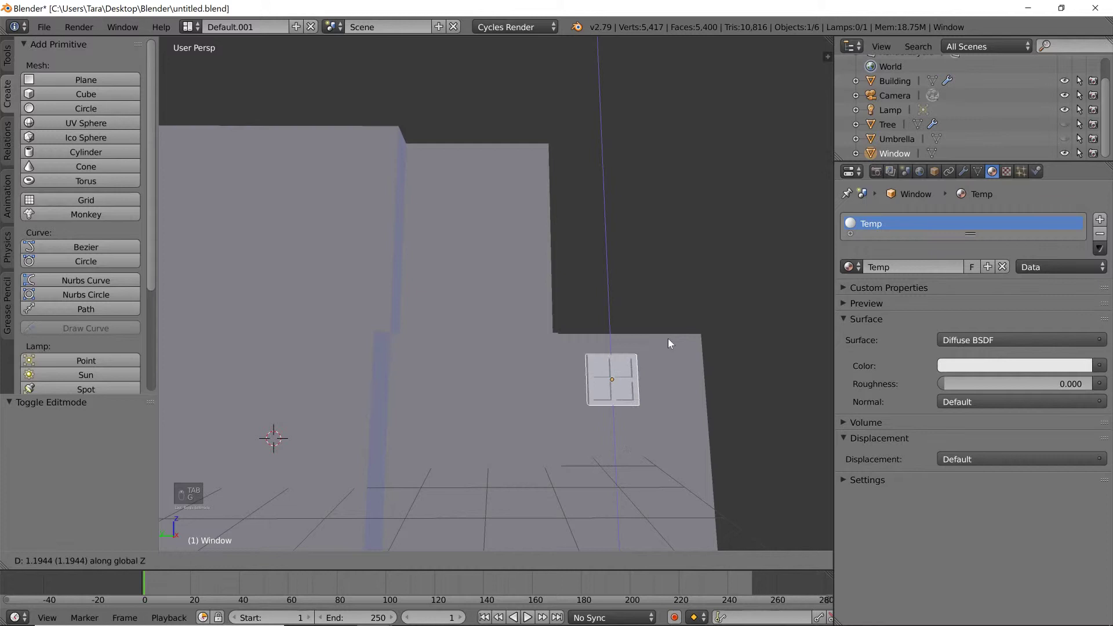
left_click(668, 338)
key("g")
key("x")
right_click(648, 347)
key("g")
key("y")
left_click(632, 351)
- Try arranging duplicates of the window on the lower tier's end wall and undo the copies
key("shift+d")
left_click(693, 374)
key("shift+d")
left_click(683, 432)
key("shift+d")
left_click(580, 445)
key("shift+d")
right_click(679, 486)
key("ctrl+z")
key("ctrl+z")
key("ctrl+z")
key("ctrl+z")
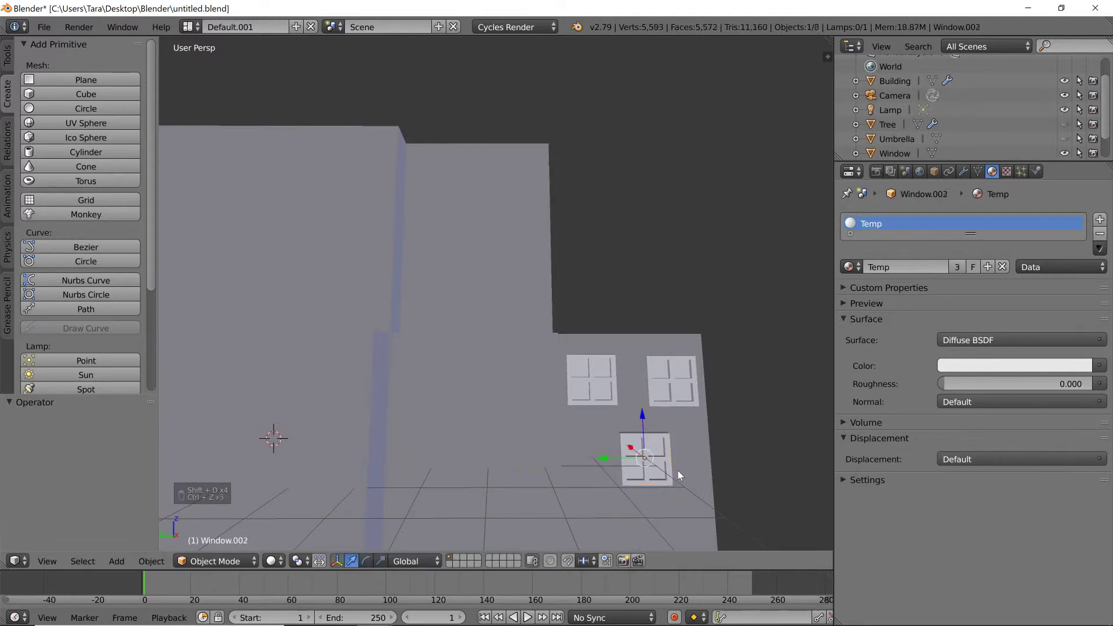
key("ctrl+z")
- Push the window about 0.213 along X into the wall and shift it about -0.067 along Y
middle_click_drag(639, 406, 586, 415)
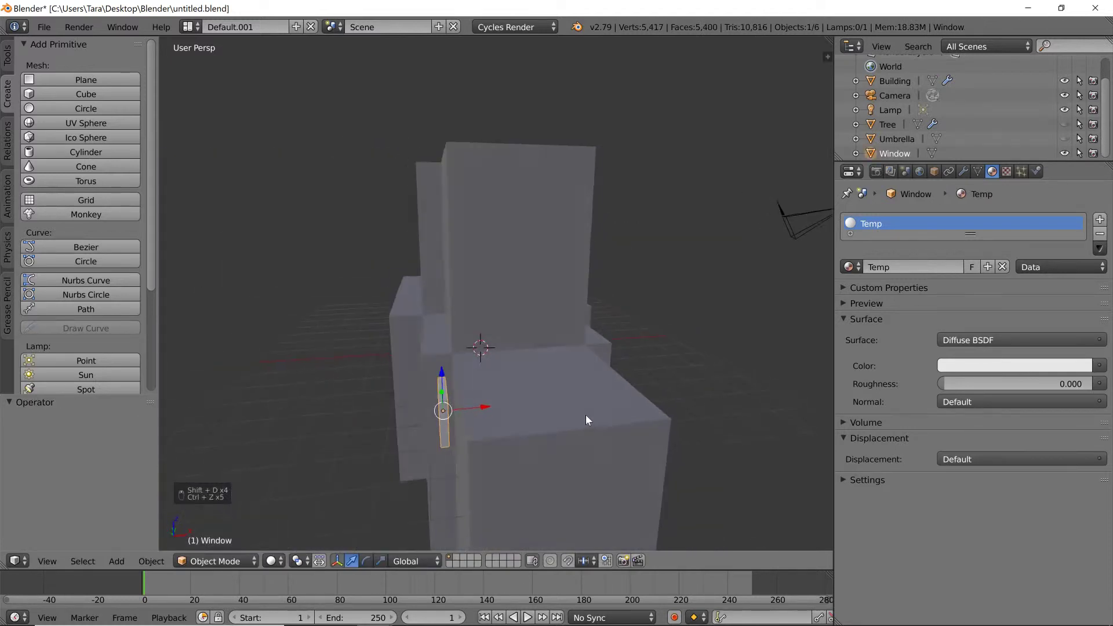
key("g")
key("x")
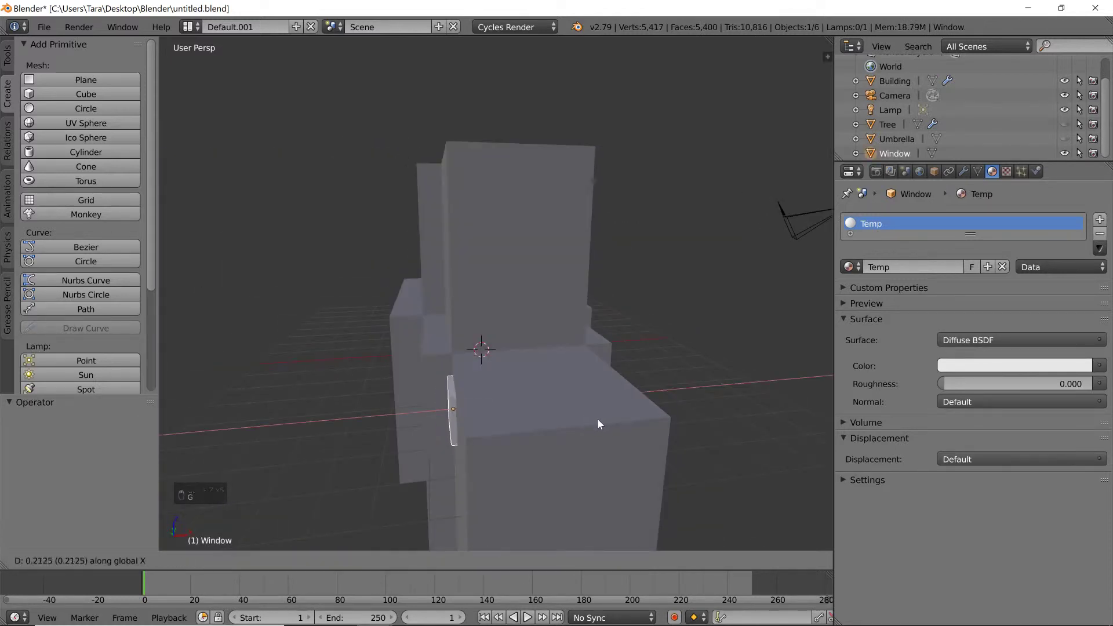
left_click(599, 424)
scroll(584, 400, "up", 8)
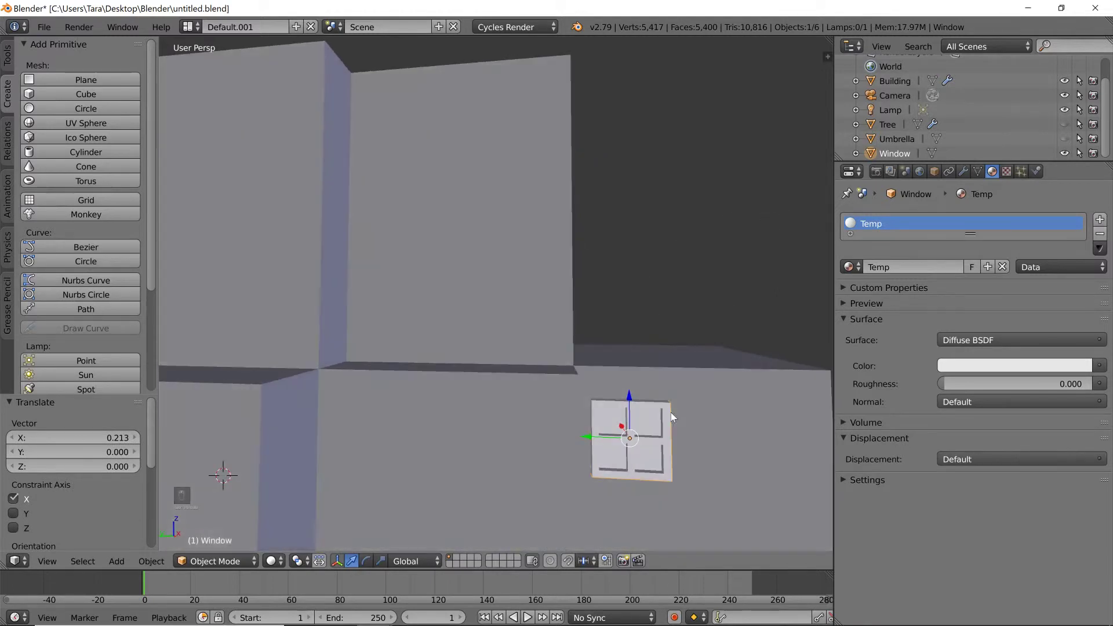
key("g")
key("y")
left_click(891, 325)
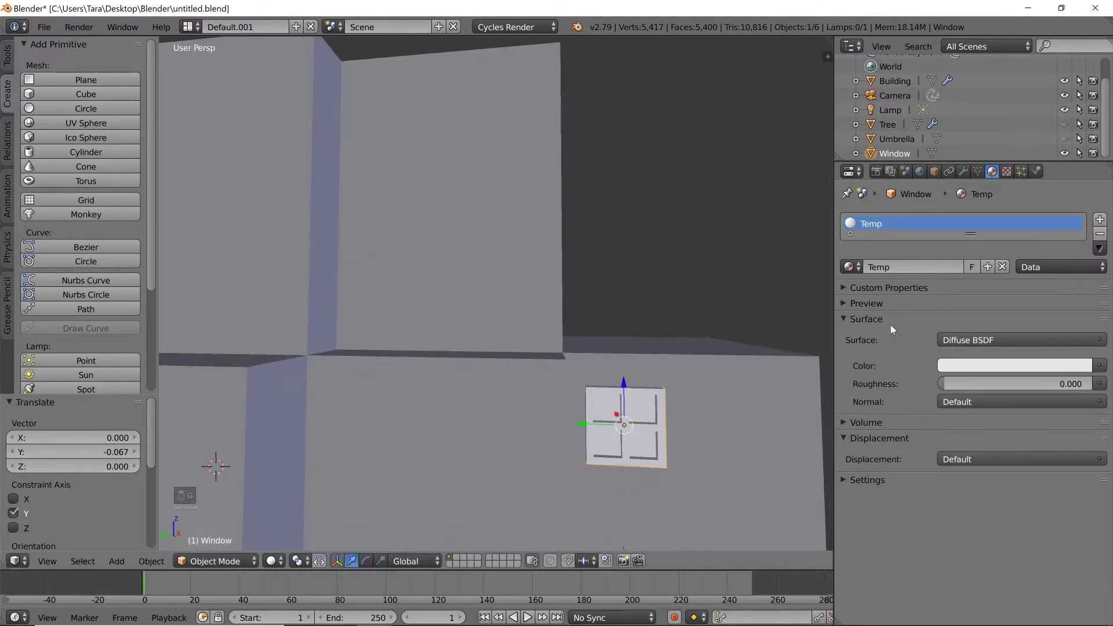
- Add an Array modifier to the window and set its relative X offset to 0
left_click(963, 171)
middle_click_drag(684, 374, 671, 381)
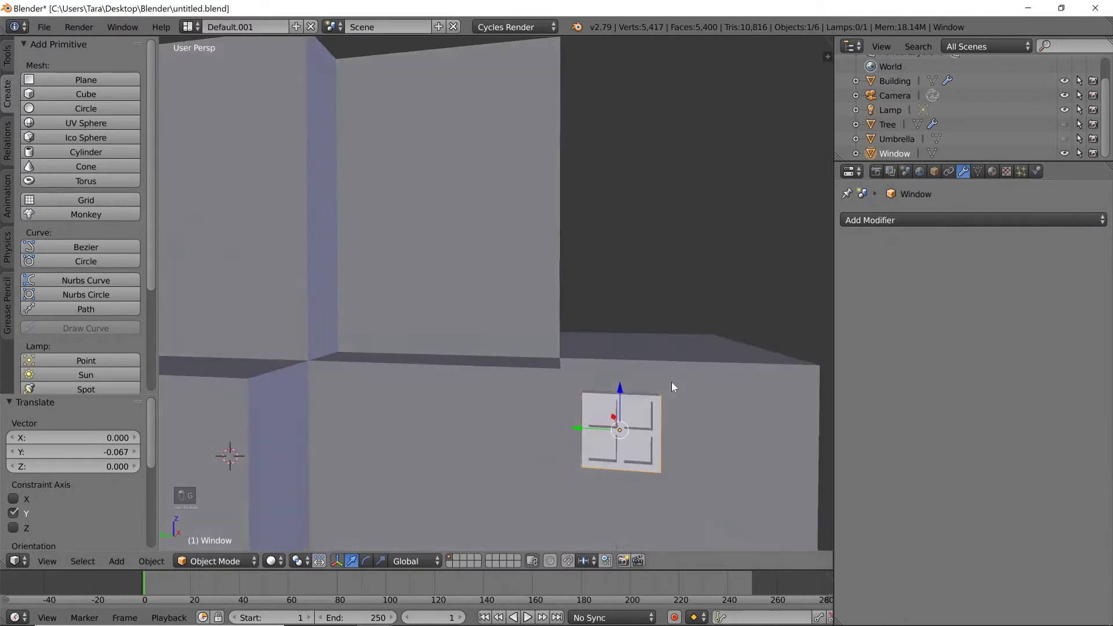
scroll(672, 381, "down", 8)
left_click(888, 220)
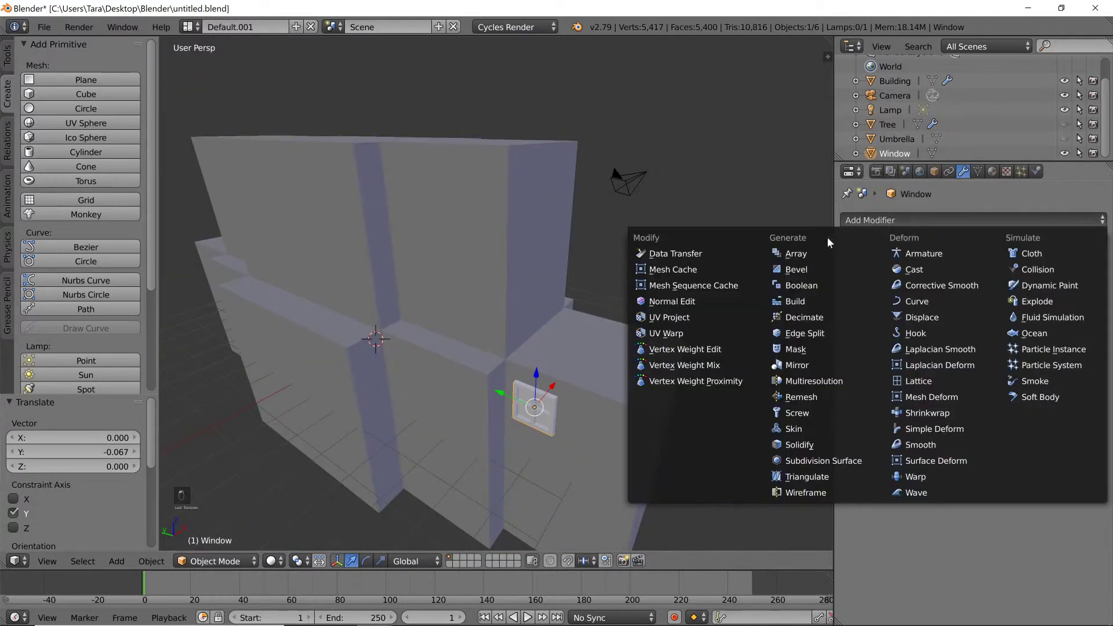
left_click(812, 255)
left_click(1020, 337)
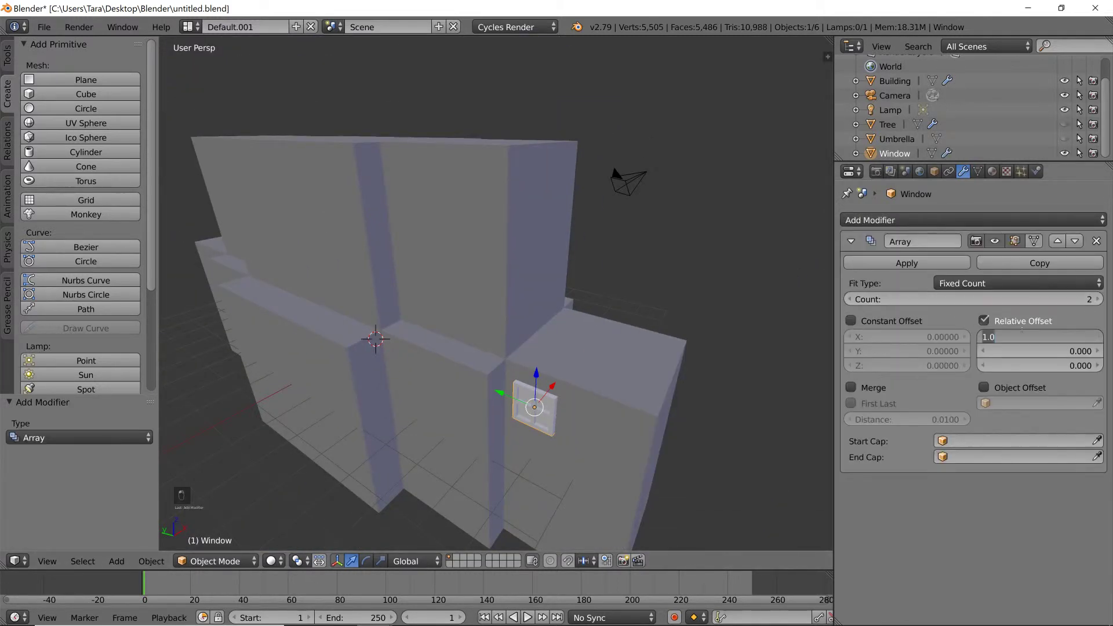
type("0")
key("Return")
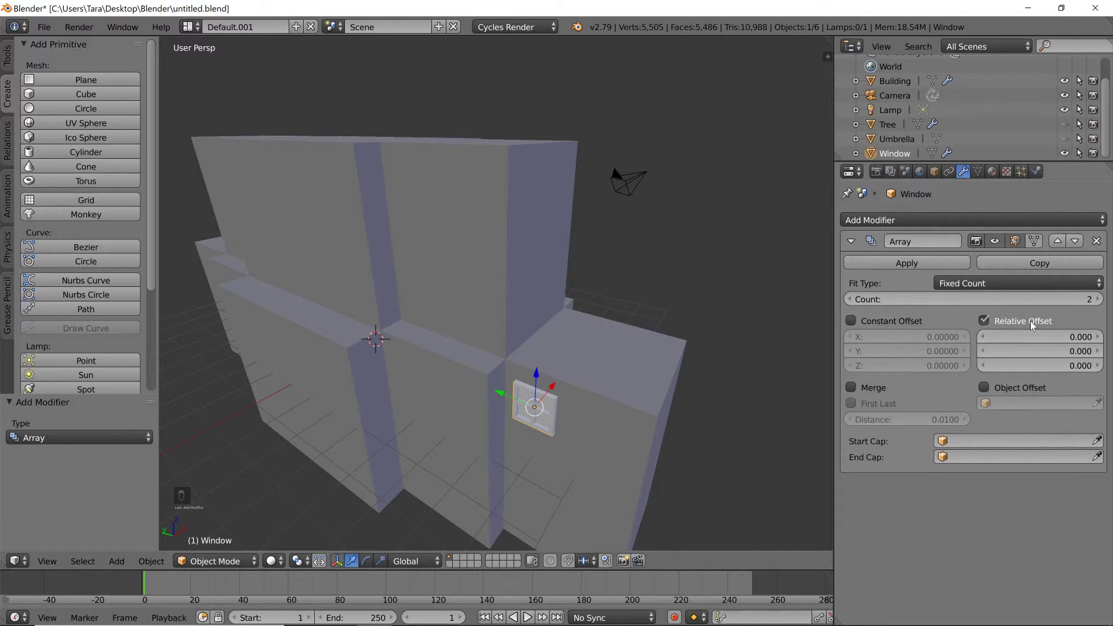
- Set the array's relative Y offset to -1.5 to space two windows along the lower tier's end section
left_click(1017, 351)
type("0.8")
key("Return")
left_click_drag(1017, 352, 963, 351)
middle_click_drag(642, 445, 614, 408)
middle_click_drag(708, 335, 579, 370)
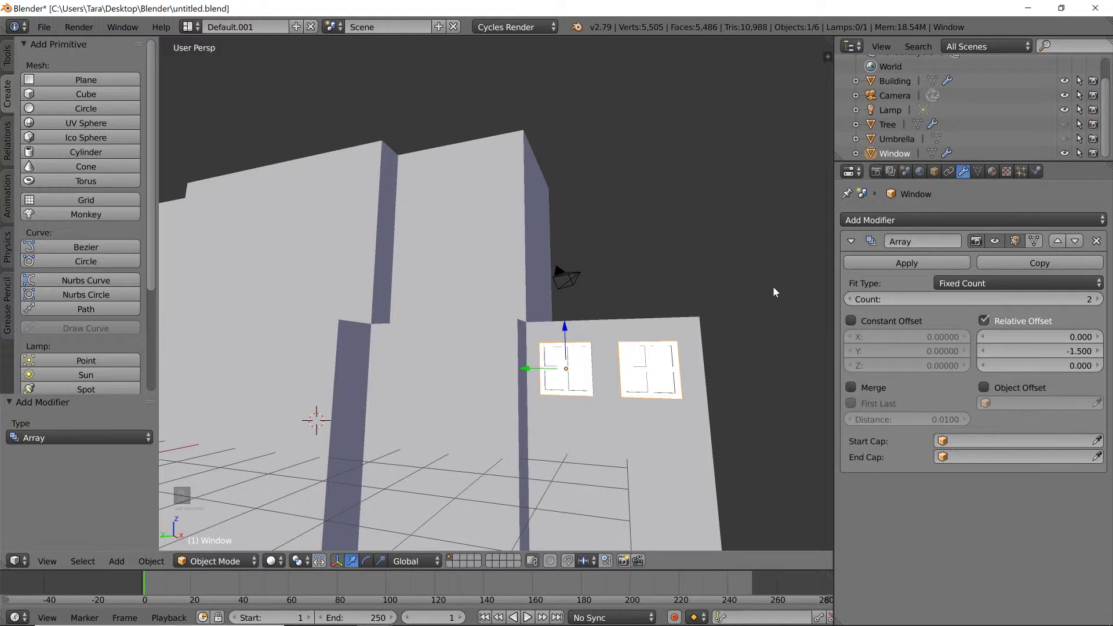
middle_click_drag(732, 296, 570, 298)
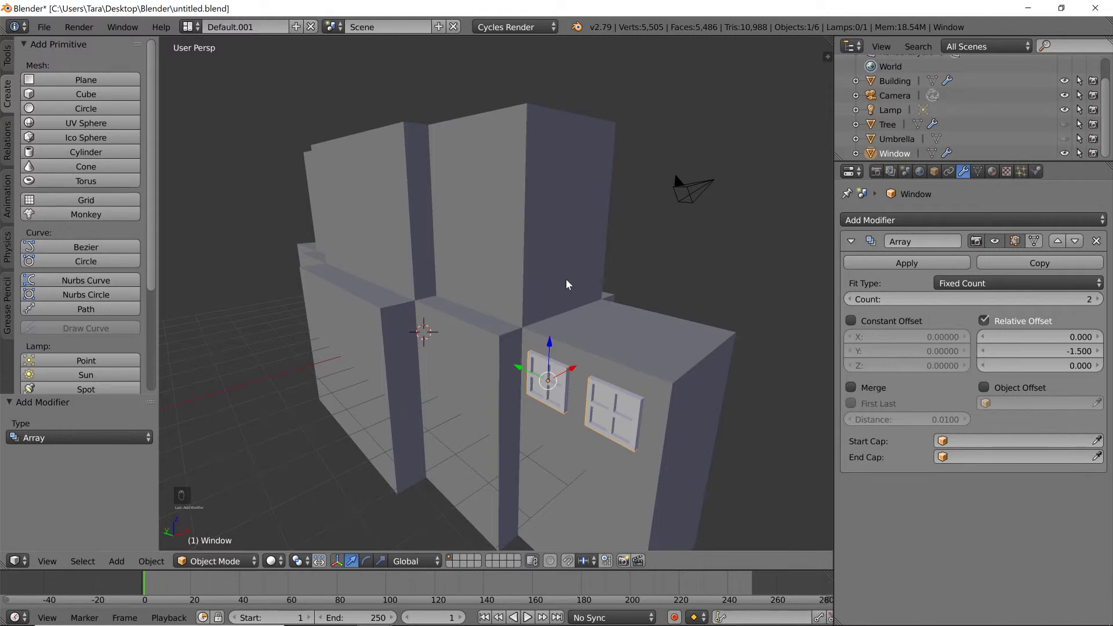
- Try a count of 4 for the row of windows and return it to 2
left_click(1097, 299)
left_click(1097, 300)
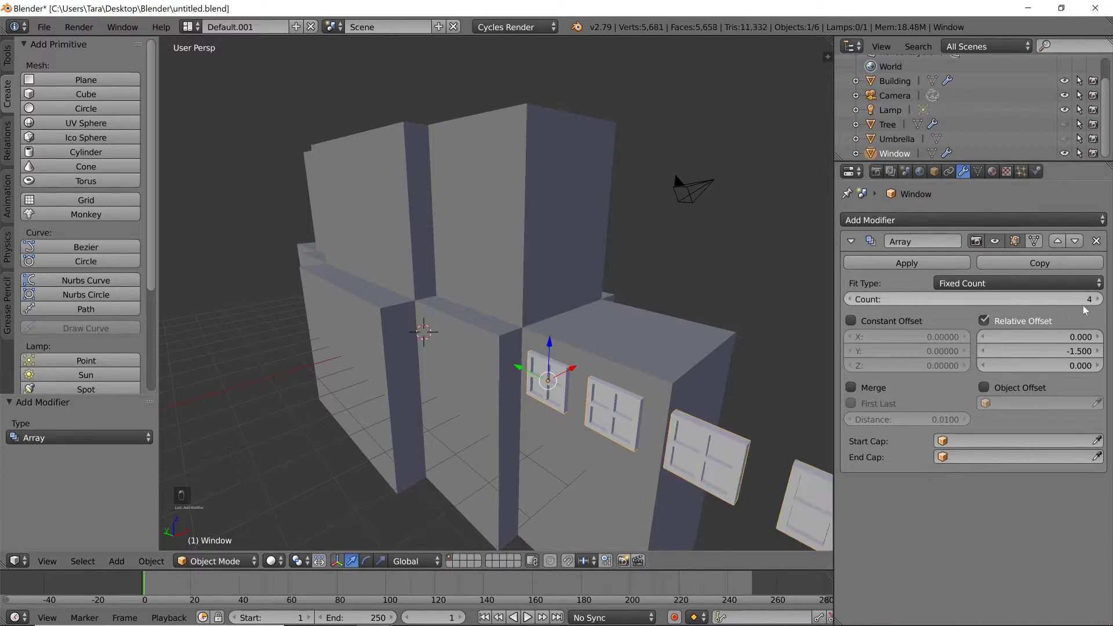
left_click(850, 299)
left_click(850, 300)
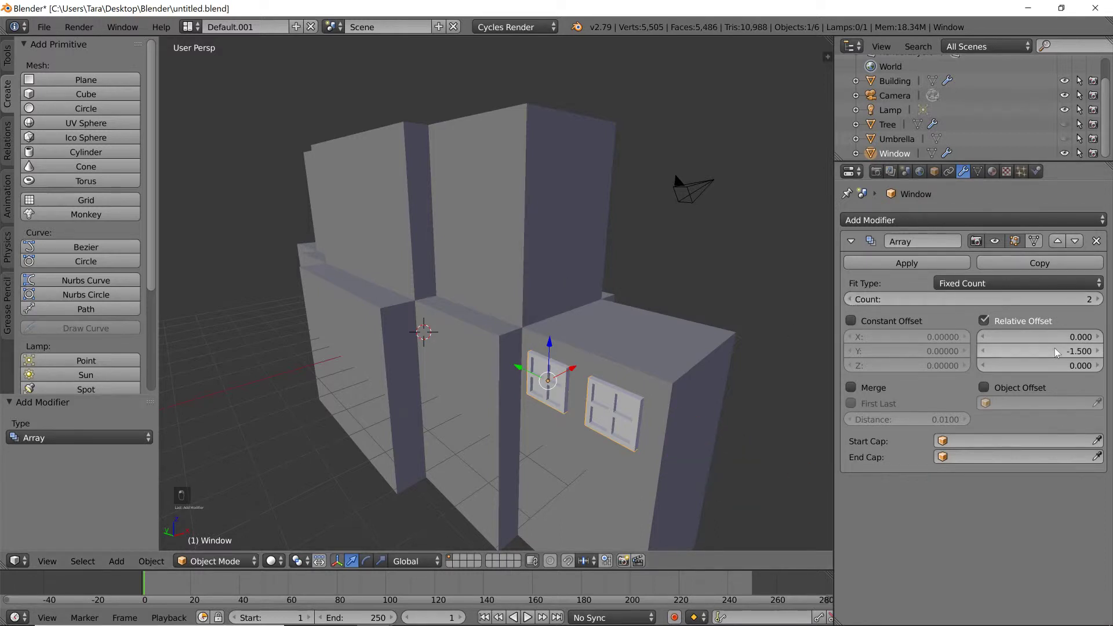
middle_click_drag(648, 338, 673, 325)
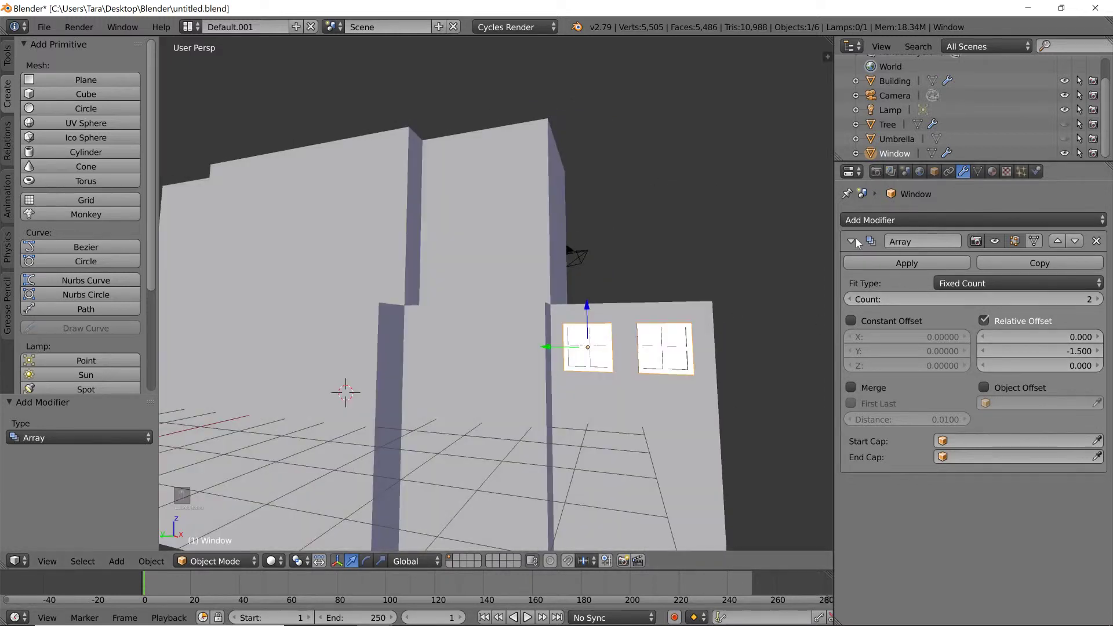
- Collapse the first array, add a second Array modifier to the window and set its relative X offset to 0
scroll(621, 255, "down", 4)
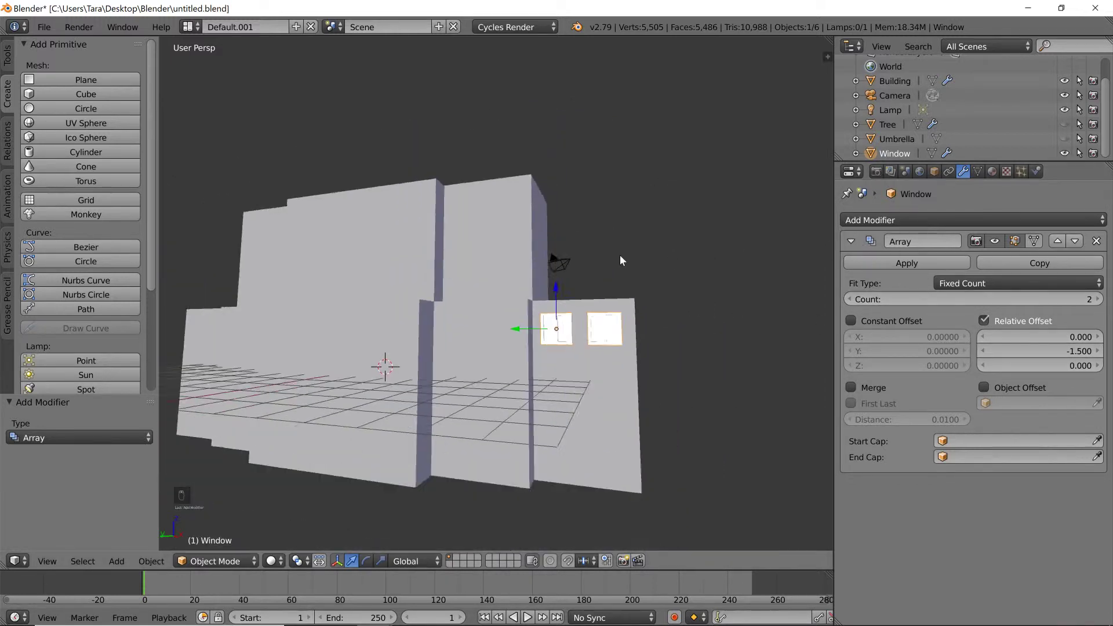
middle_click_drag(620, 255, 604, 283)
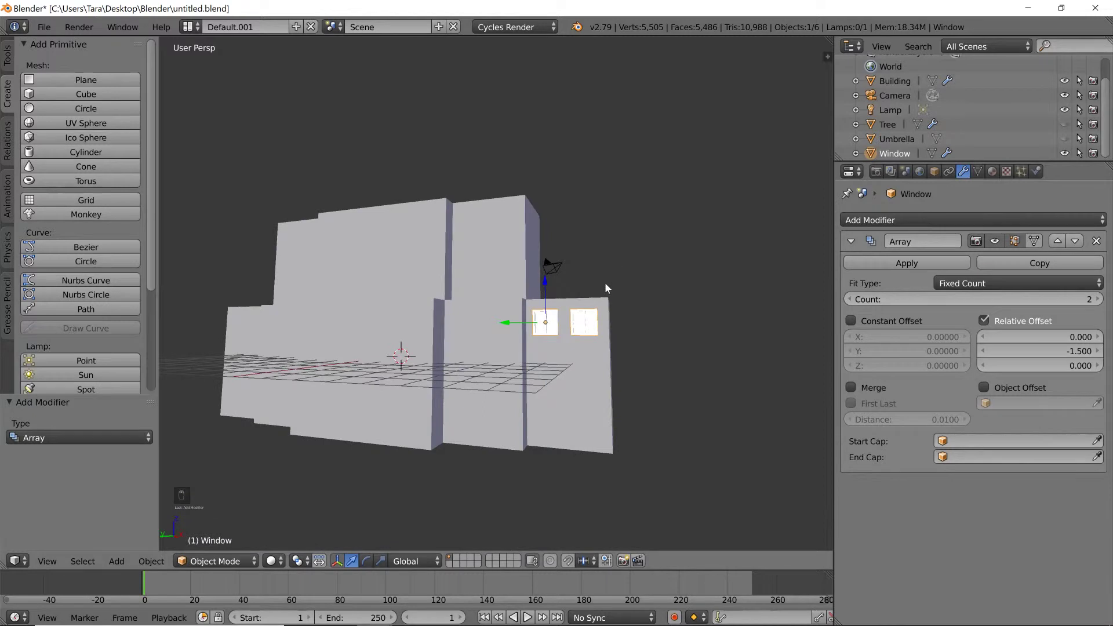
left_click(852, 240)
left_click(866, 221)
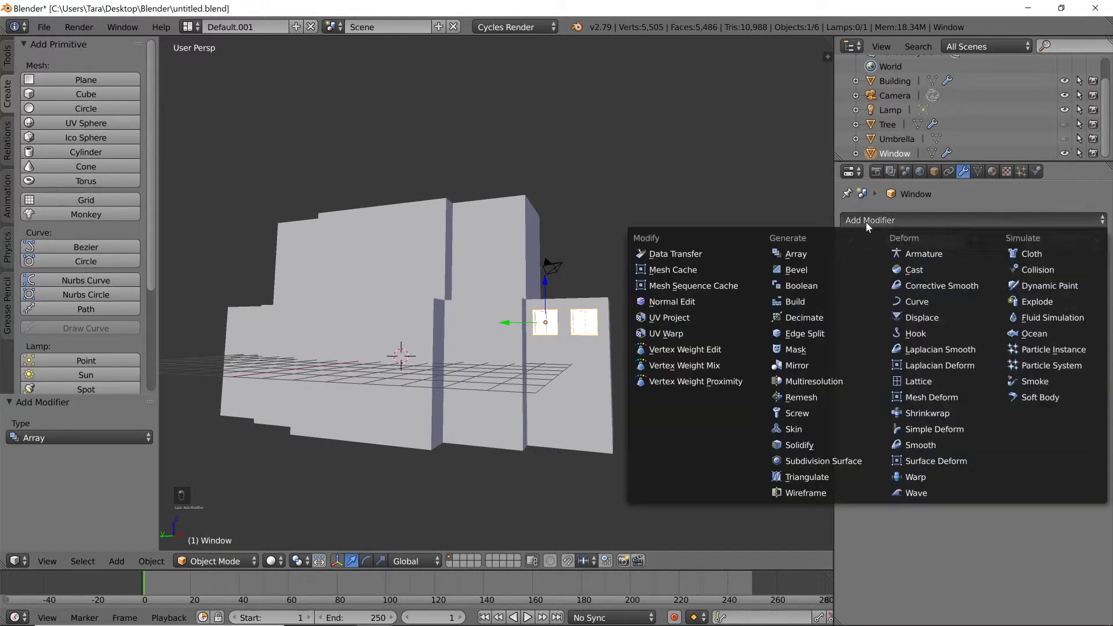
left_click(832, 259)
left_click(1042, 362)
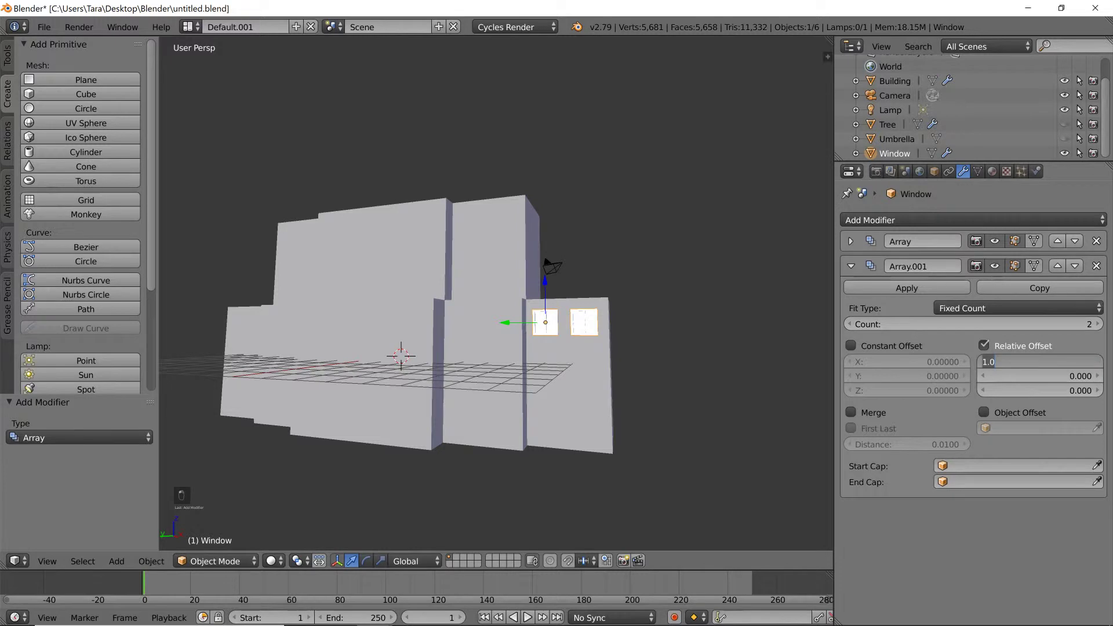
type("0")
key("Return")
- Set the second array's relative Z offset to -1.8 and its count to 3, and collapse its settings
left_click_drag(1055, 391, 1073, 391)
mouse_move(1073, 391)
left_mouse_down()
mouse_move(983, 391)
mouse_move(1083, 391)
left_mouse_up()
left_click(1083, 390)
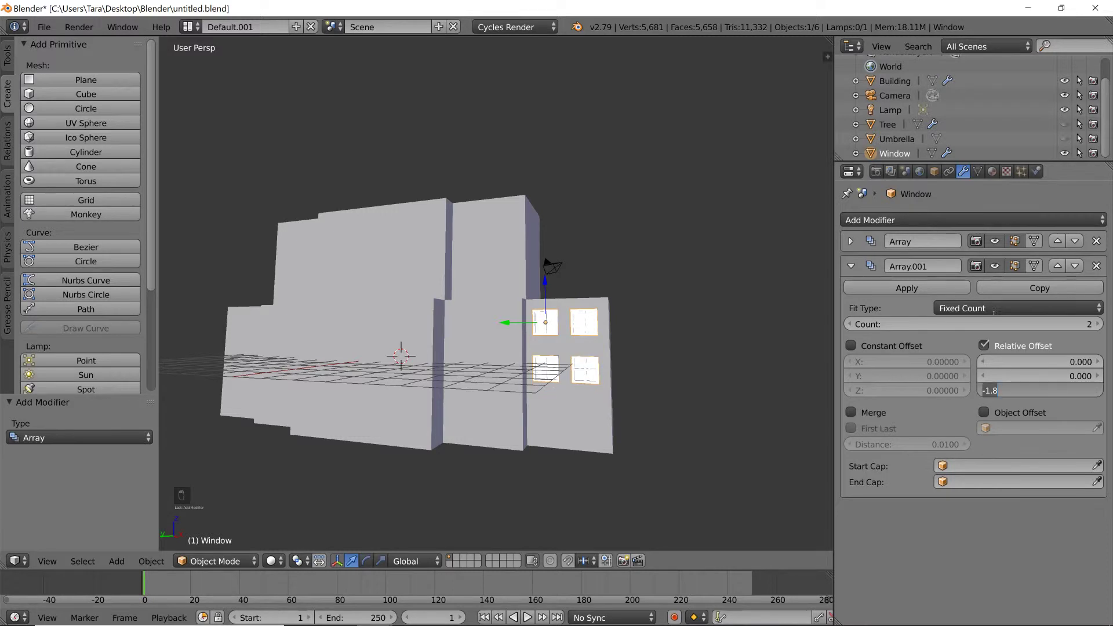
key("Return")
left_click(1097, 324)
mouse_move(649, 382)
middle_mouse_down()
mouse_move(664, 384)
mouse_move(628, 408)
mouse_move(598, 391)
mouse_move(657, 392)
middle_mouse_up()
scroll(657, 393, "down", 2)
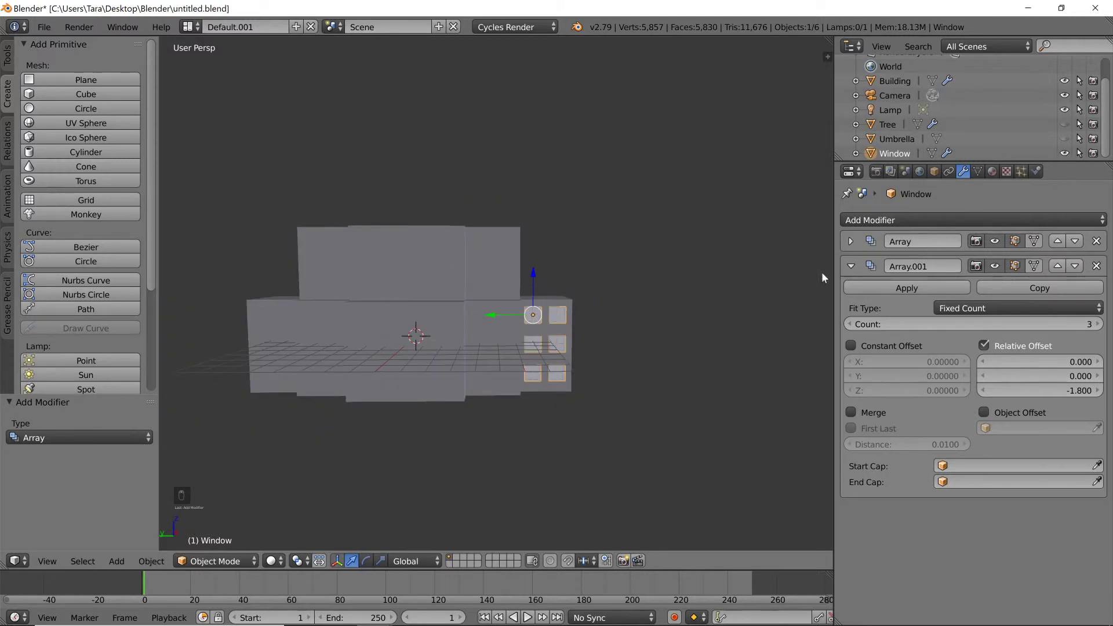
left_click(857, 266)
left_click(866, 224)
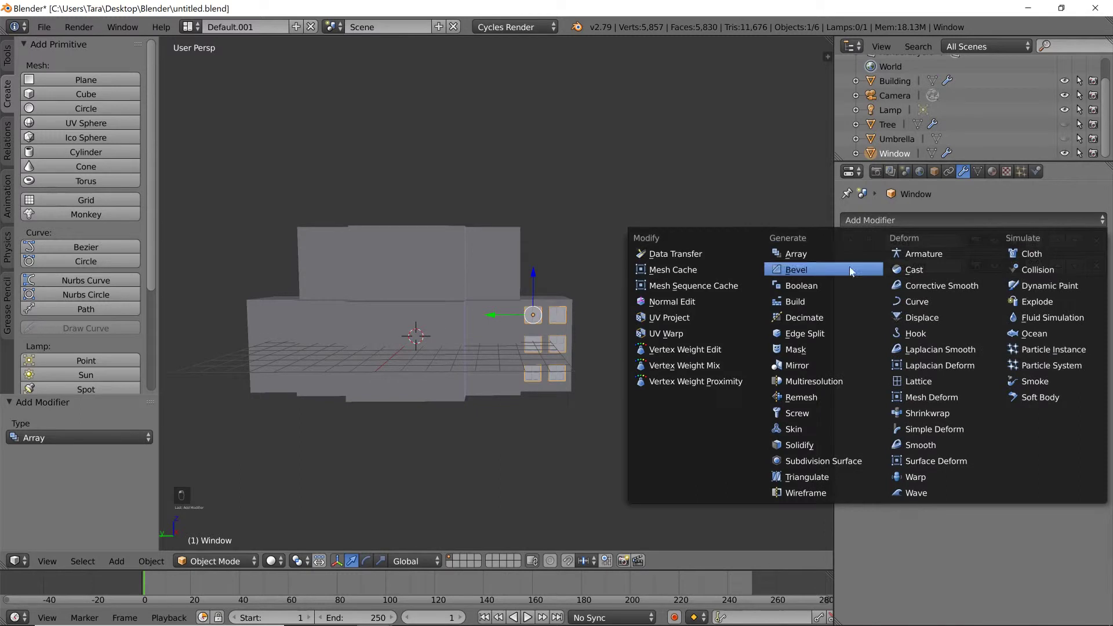
left_click(813, 267)
left_click(813, 262)
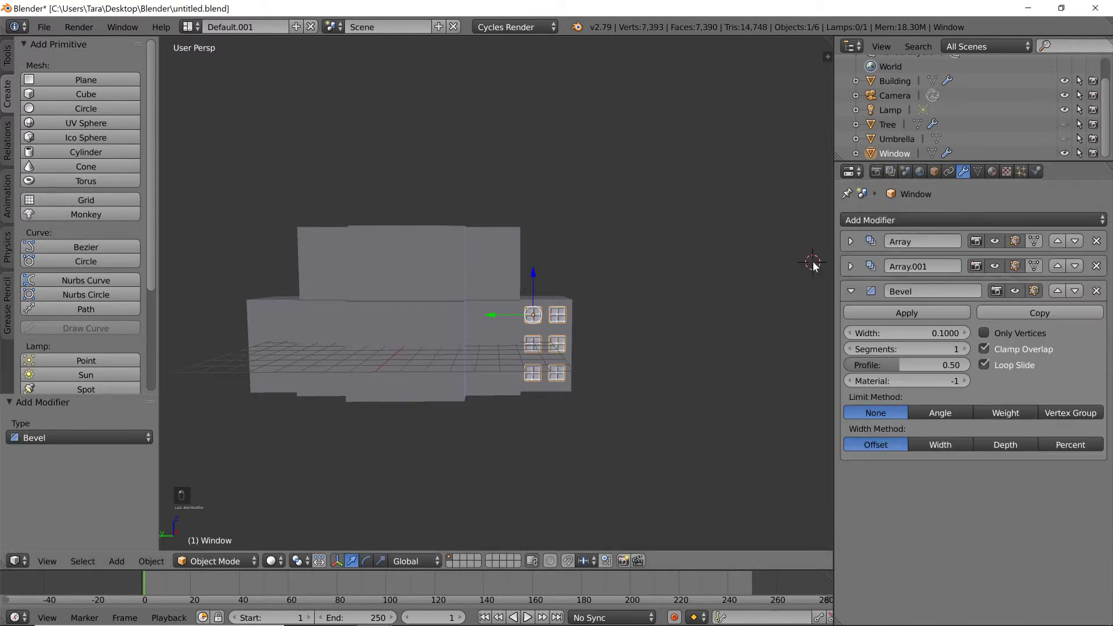
left_click(1097, 291)
- Add a third Array modifier to the window and set its relative X offset to -4.5
left_click(885, 222)
left_click(786, 252)
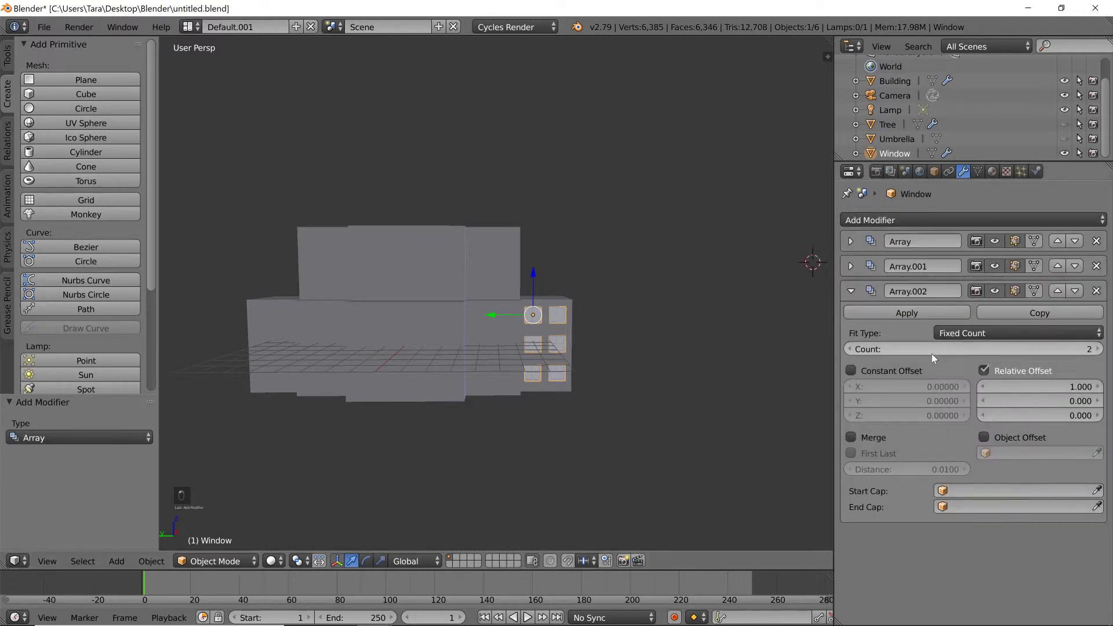
left_click(1038, 387)
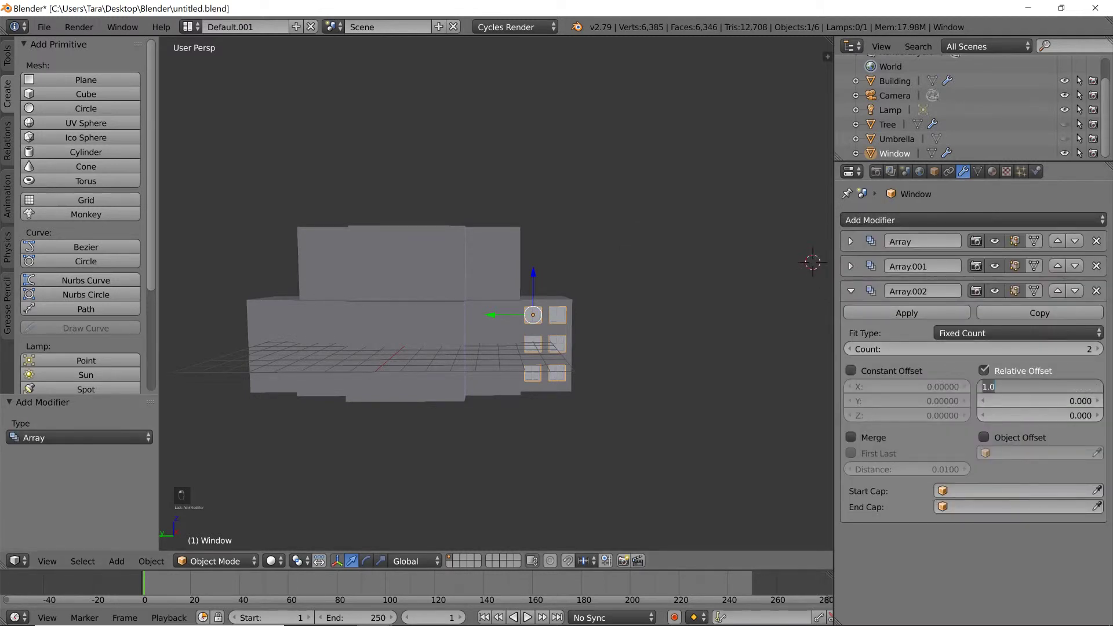
middle_click_drag(698, 335, 576, 373)
scroll(486, 353, "up", 4)
scroll(520, 385, "up", 2)
scroll(520, 385, "down", 1)
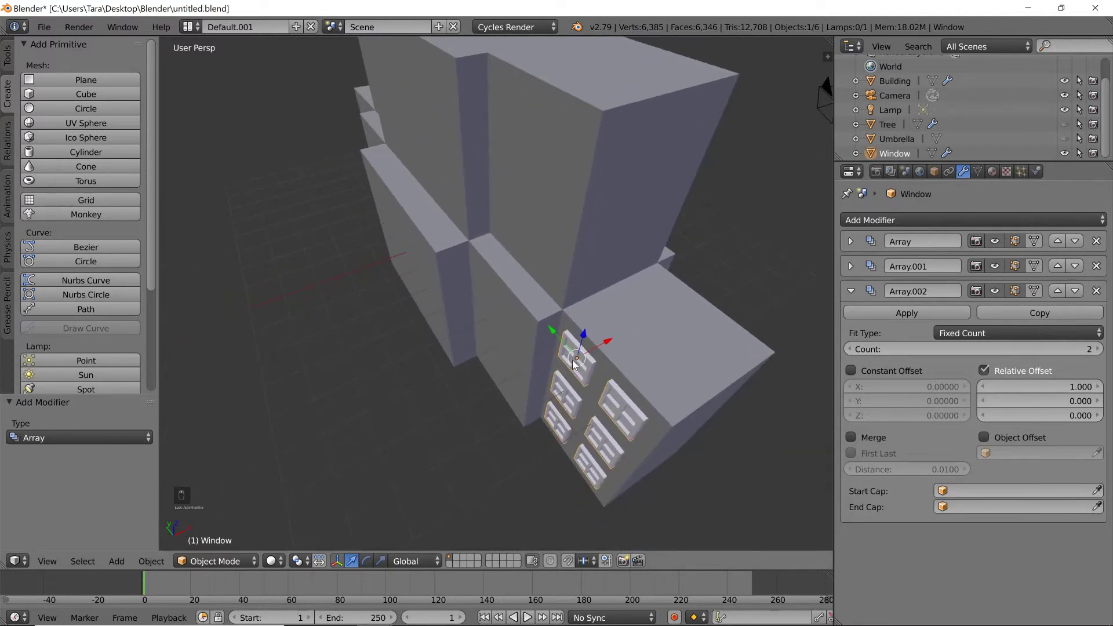
middle_click_drag(494, 317, 545, 302)
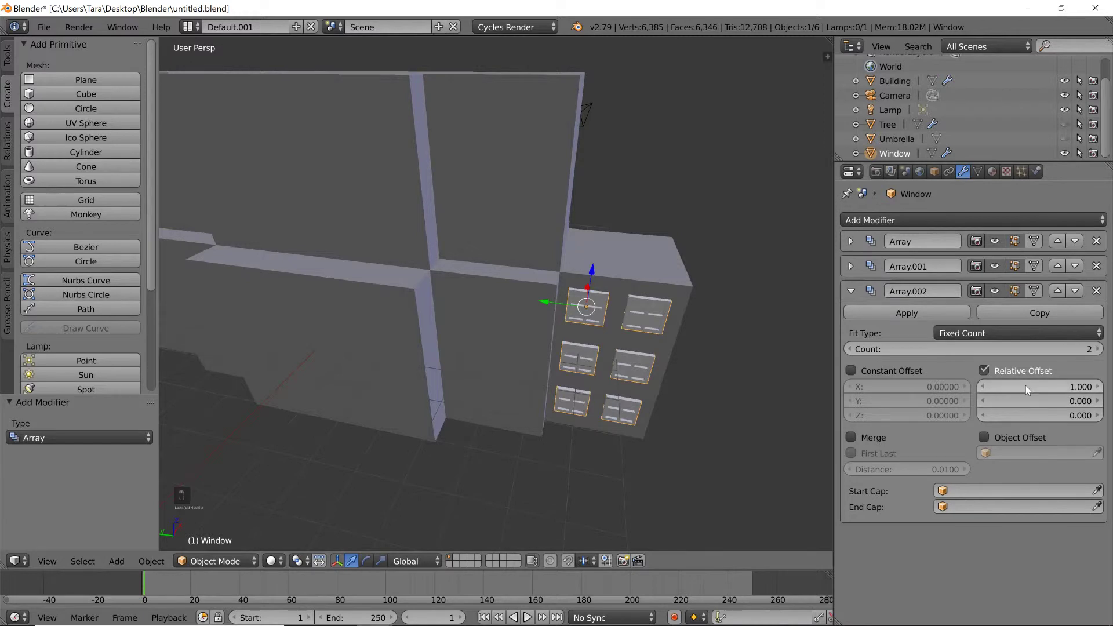
left_click_drag(1026, 385, 963, 387)
middle_click_drag(719, 337, 648, 319)
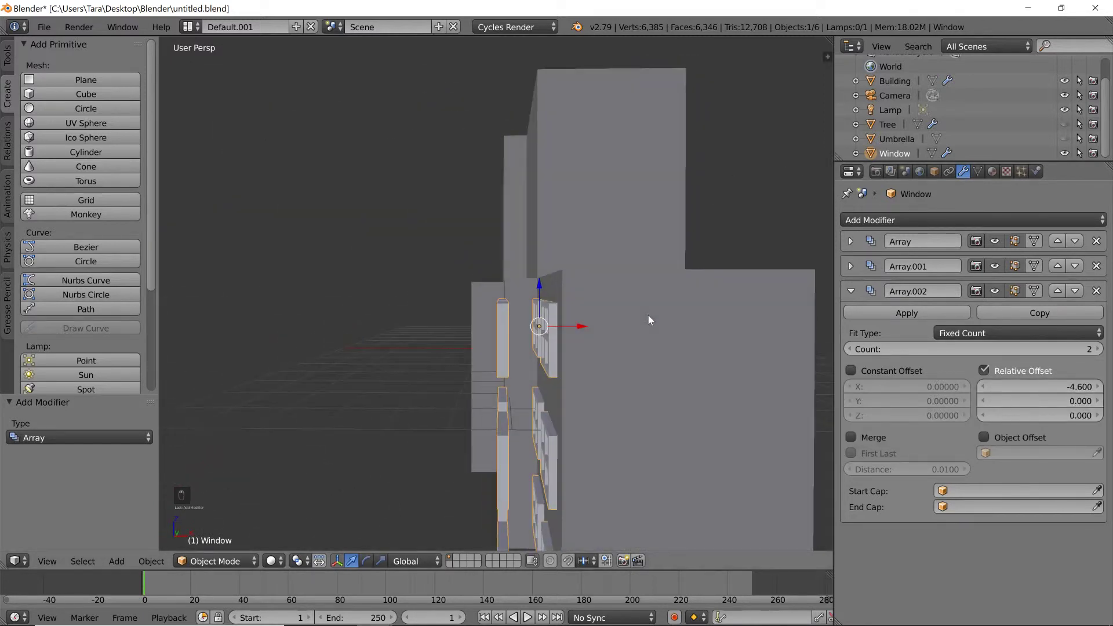
left_click(1097, 386)
- Set the third array's relative Y offset to 1.3 to shift its windows onto the neighbouring wall section
middle_click_drag(639, 273, 719, 296)
mouse_move(1042, 402)
left_mouse_down()
mouse_move(1020, 402)
mouse_move(1056, 401)
left_mouse_up()
middle_click_drag(655, 302, 709, 294)
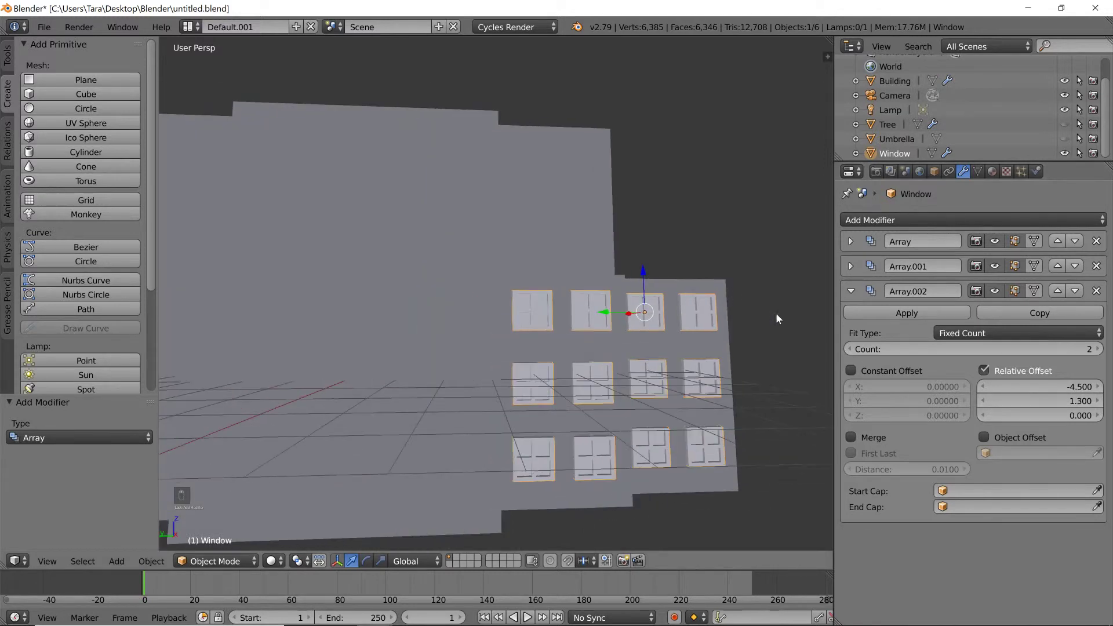
left_click(1101, 401)
left_click(983, 401)
left_click(983, 401)
middle_click_drag(693, 368, 774, 378)
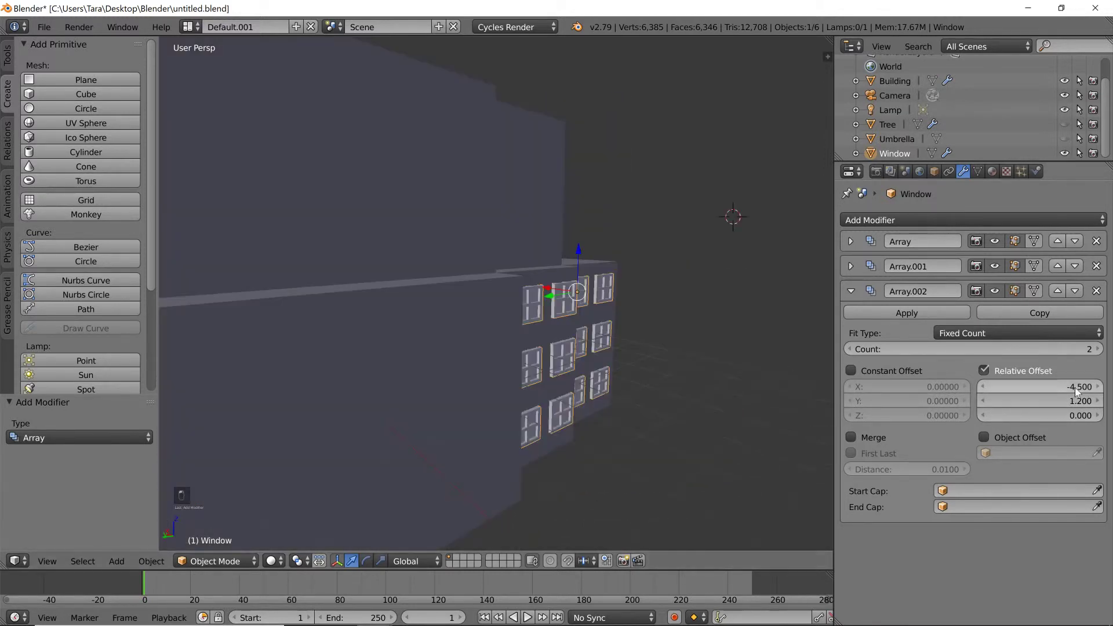
left_click(1100, 402)
middle_click_drag(647, 281, 590, 301)
- Check the window placement in quad view, set the third array's relative Y offset to 1.25 and return to the single view
key("ctrl+alt+q")
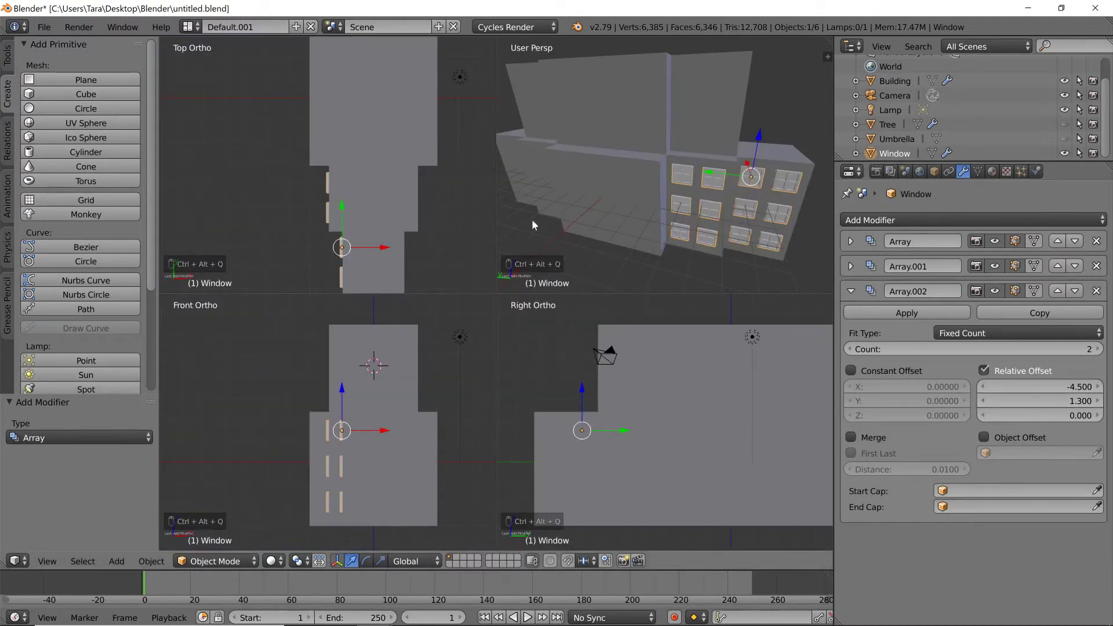
scroll(326, 421, "up", 2)
scroll(673, 422, "down", 2)
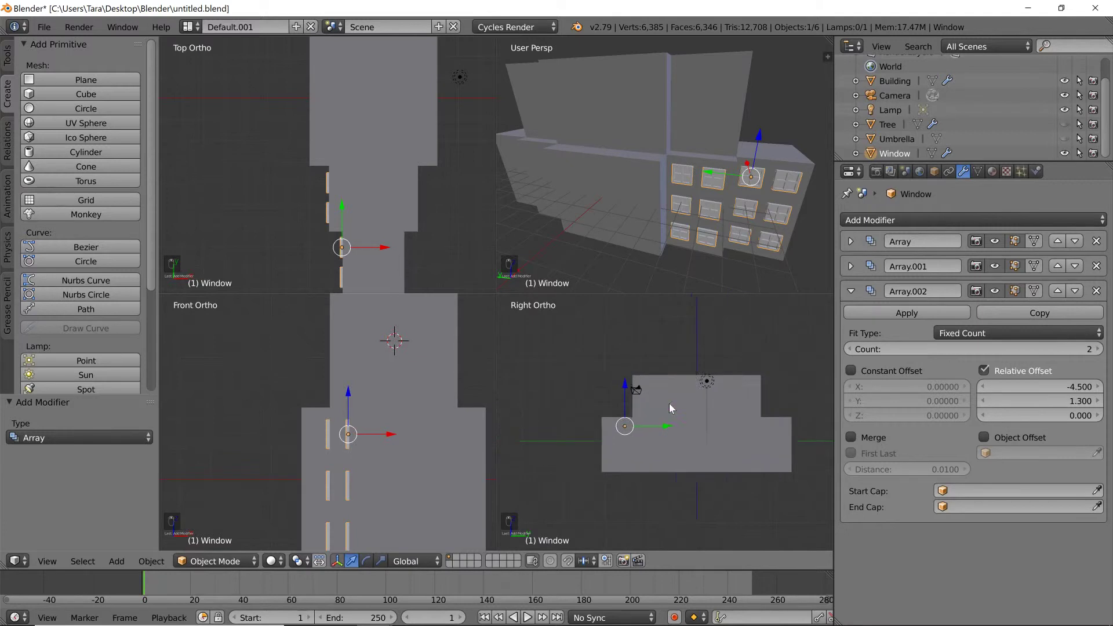
scroll(669, 402, "down", 1)
scroll(588, 284, "up", 1)
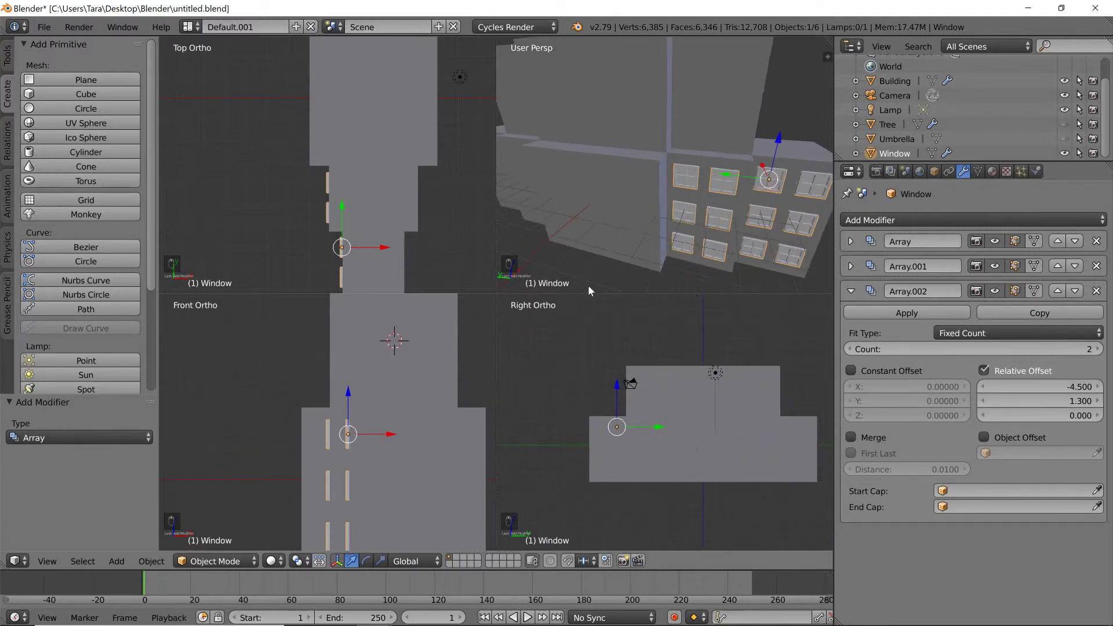
scroll(360, 190, "up", 2)
scroll(369, 200, "up", 1)
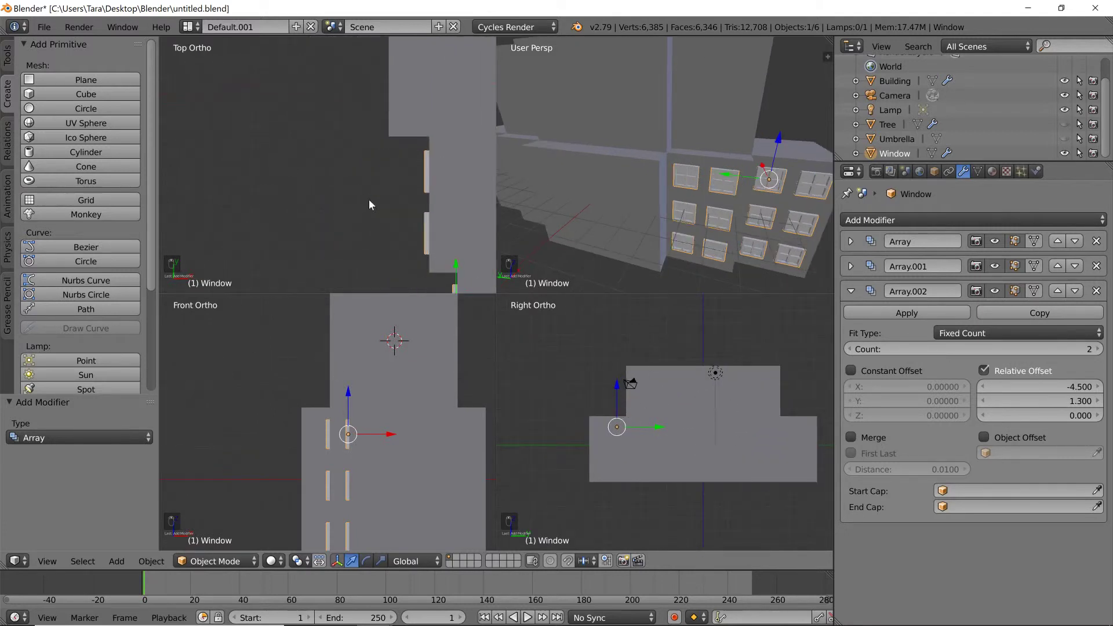
scroll(405, 207, "up", 1)
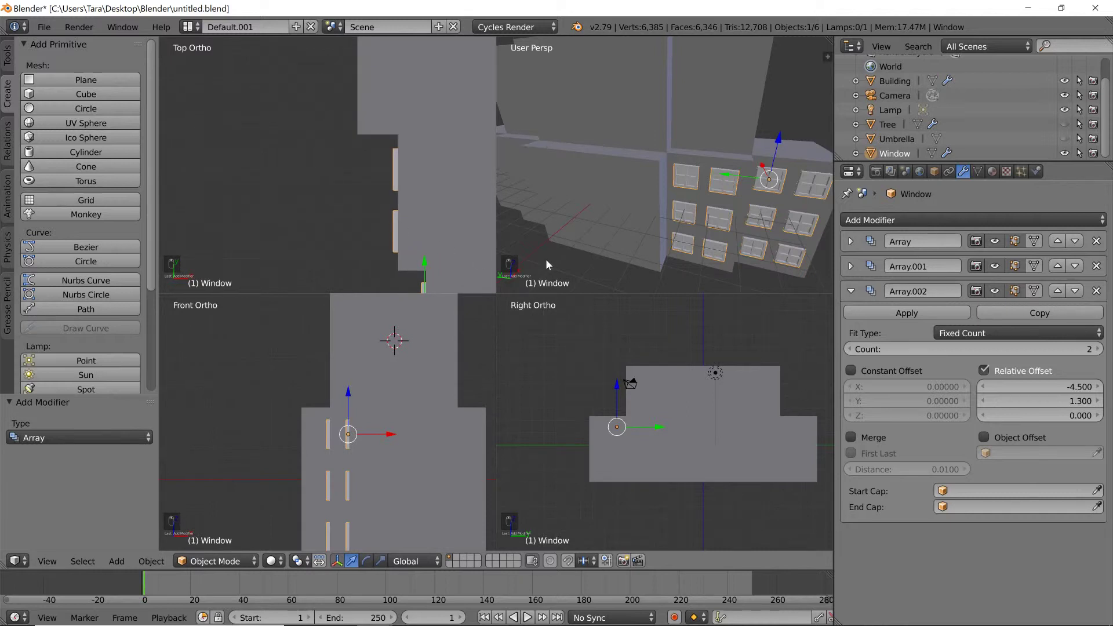
left_click(1048, 401)
type("1.25")
key("Return")
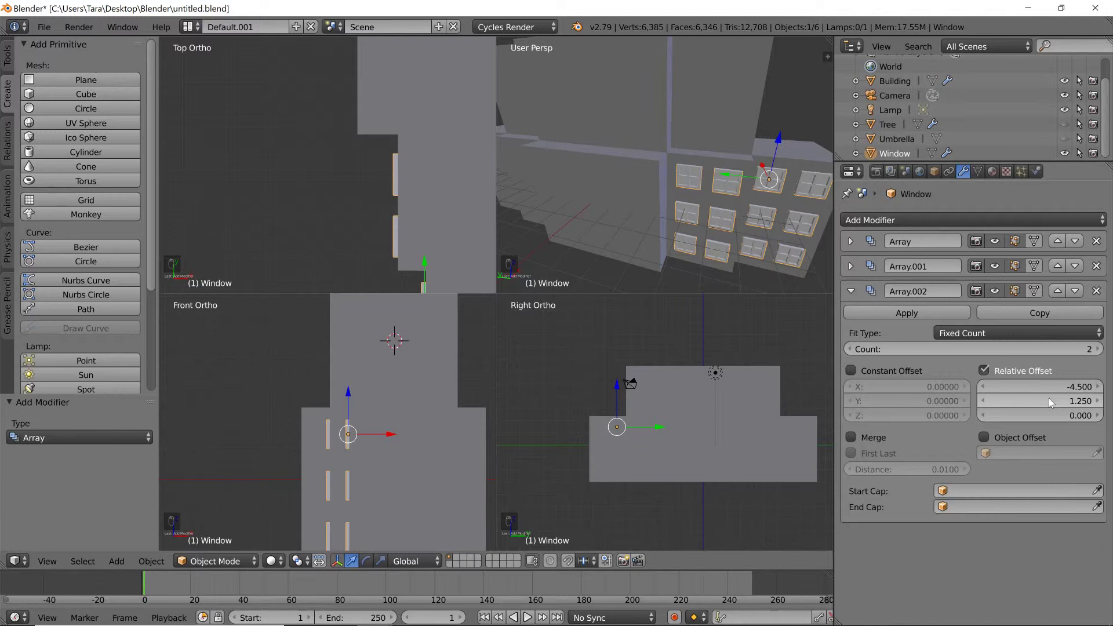
key("ctrl+alt+q")
key("ctrl+alt+q")
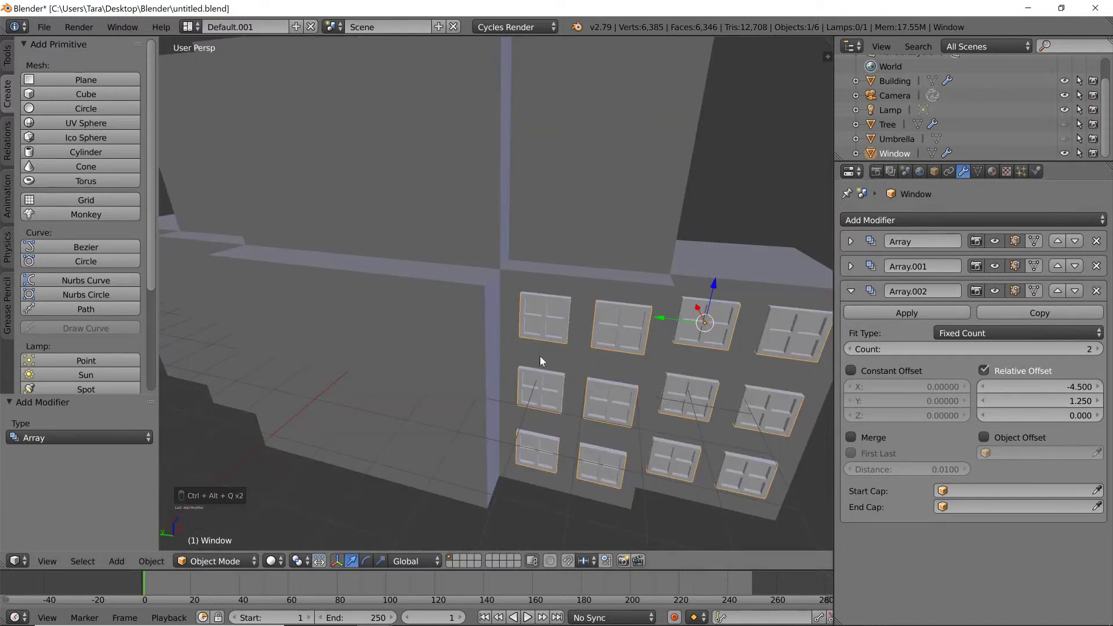
- Collapse the third array's settings and add a fourth Array modifier to the window
left_click(848, 294)
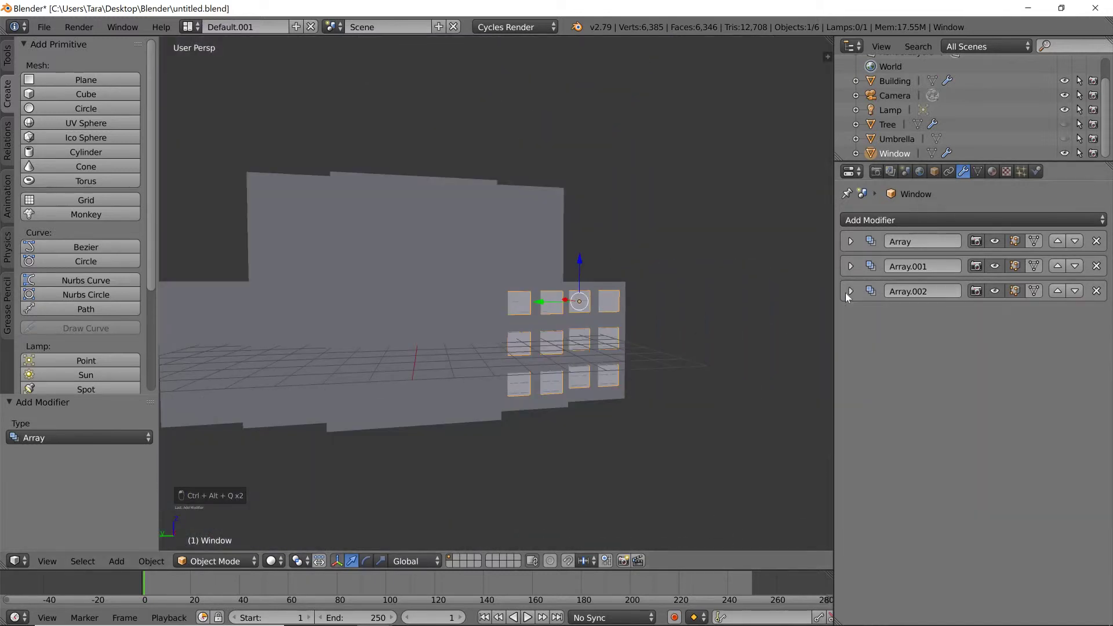
middle_click_drag(612, 285, 533, 316)
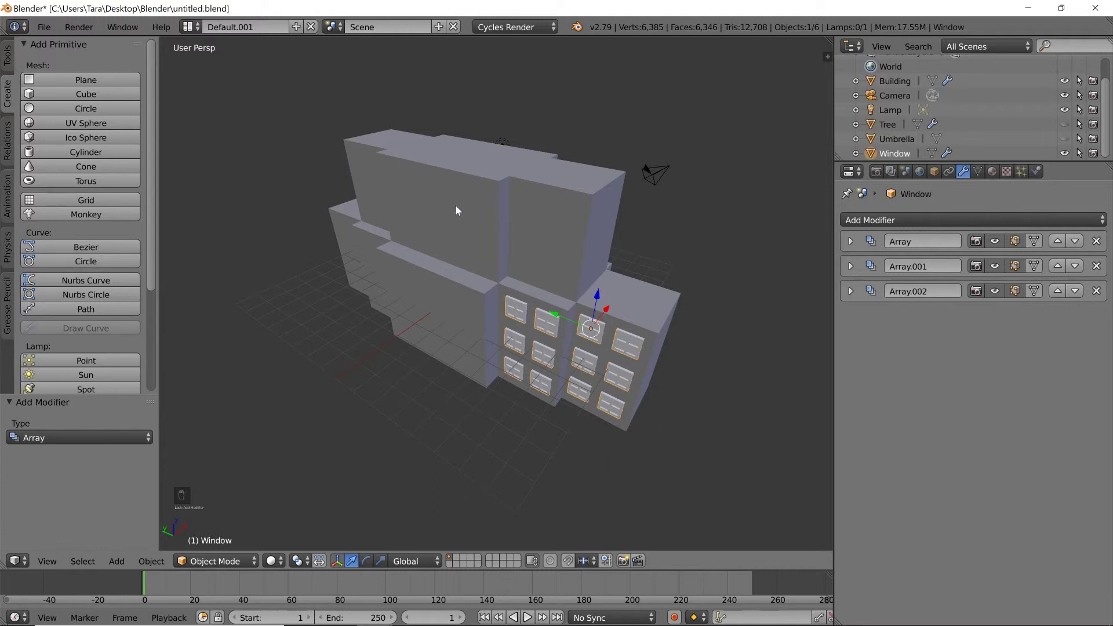
middle_click_drag(456, 210, 482, 196)
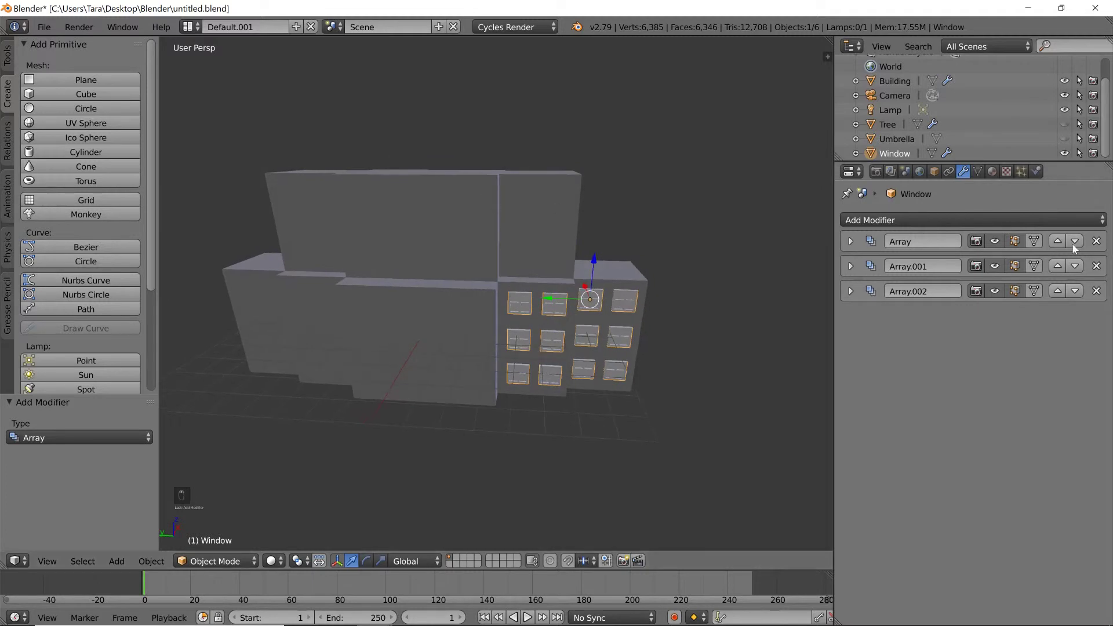
left_click(979, 221)
left_click(789, 250)
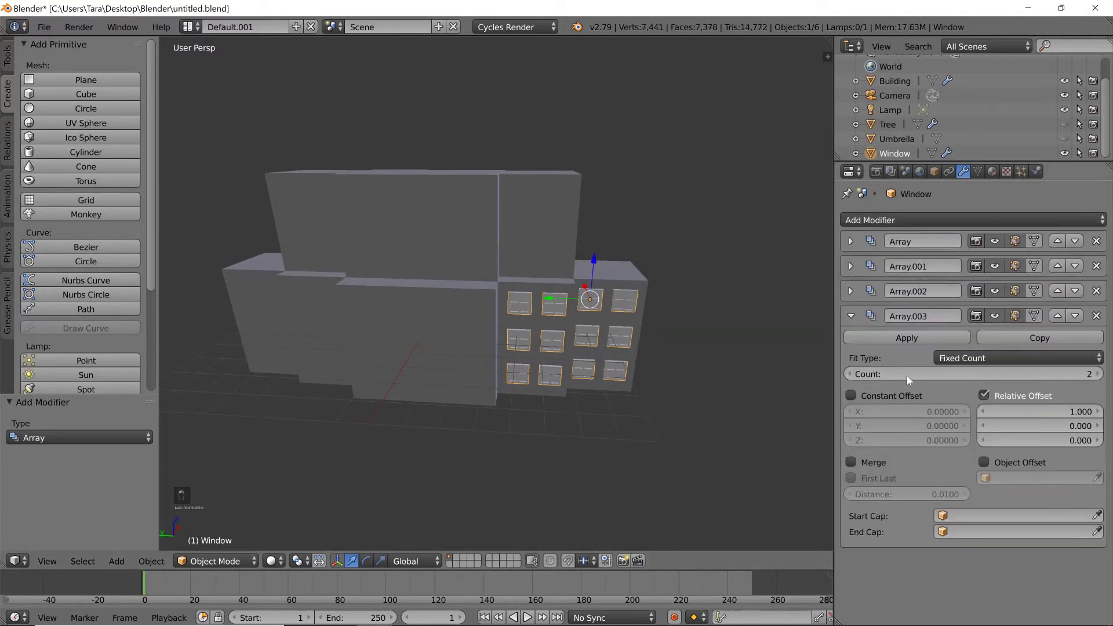
- Set the fourth array's relative X offset to 0 and its Z offset to 1.1
left_click(1028, 414)
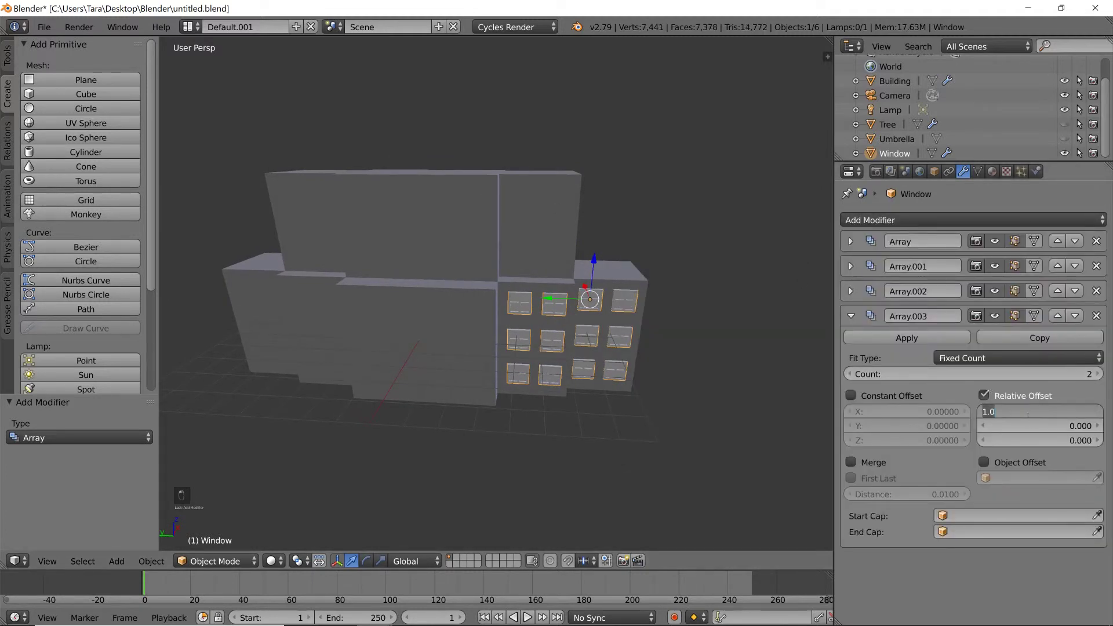
type("0")
key("Return")
mouse_move(1025, 444)
left_mouse_down()
mouse_move(1045, 443)
mouse_move(1017, 444)
mouse_move(1029, 444)
left_mouse_up()
- In the building's Edit Mode, select the three roof faces of the upper tier and raise them about 0.62 along Z
mouse_move(648, 304)
middle_mouse_down()
mouse_move(574, 316)
mouse_move(586, 317)
mouse_move(585, 299)
mouse_move(629, 302)
middle_mouse_up()
right_click(402, 184)
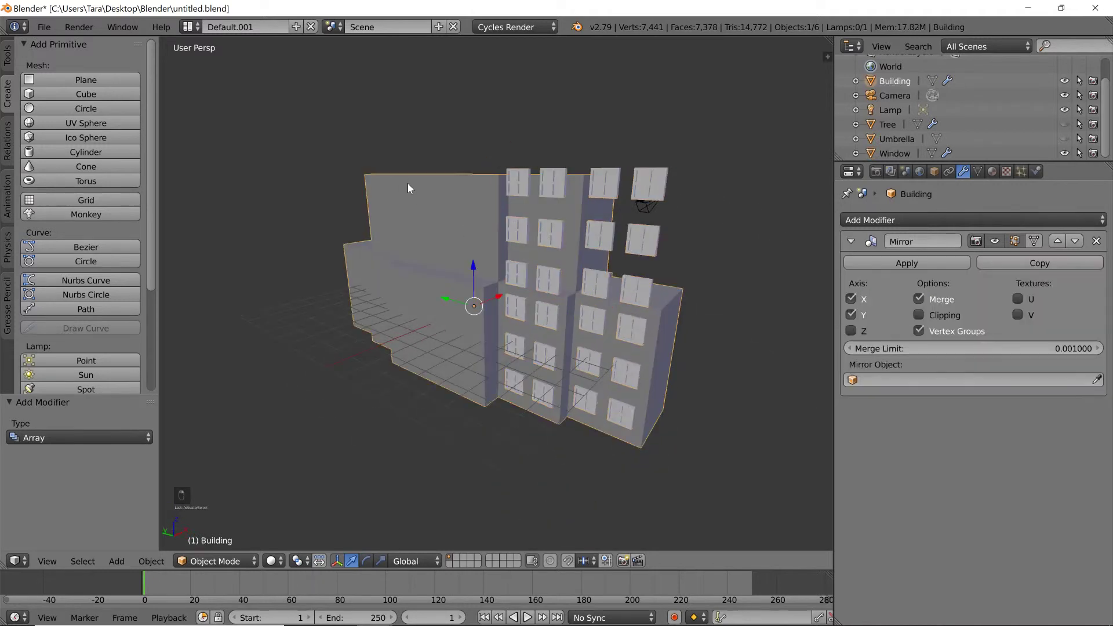
key("Tab")
middle_click_drag(408, 184, 430, 210)
right_click(462, 169)
right_click(461, 192, "shift")
right_click(566, 188, "shift")
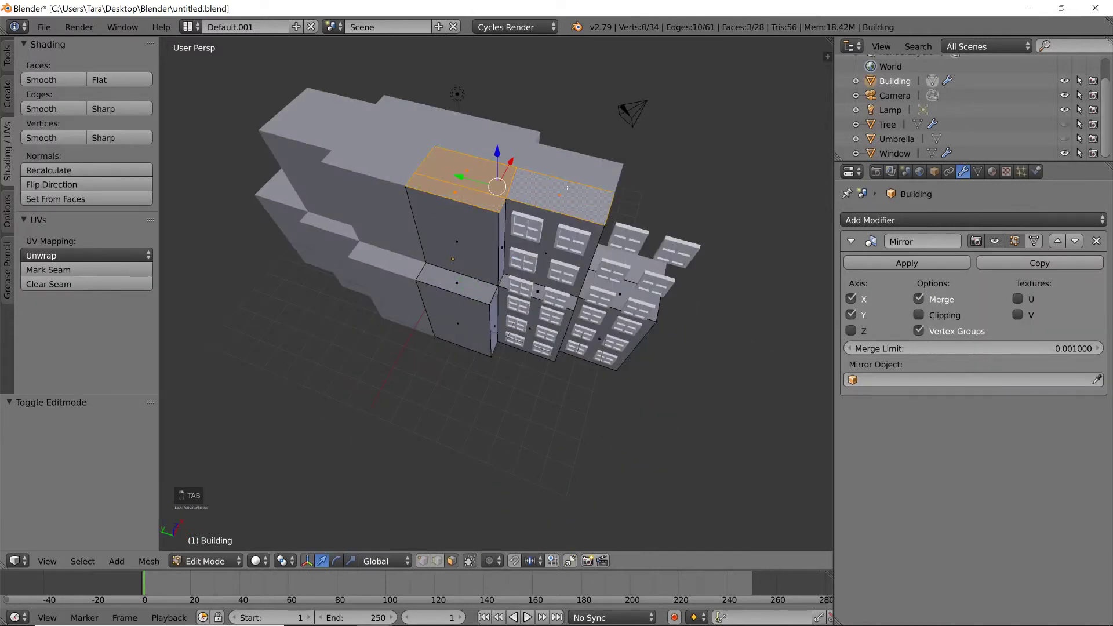
key("g")
key("z")
left_click(567, 173)
- Fine-tune the height of the upper roof faces along Z to clear the top windows and return to Object Mode
middle_click_drag(567, 172, 585, 125)
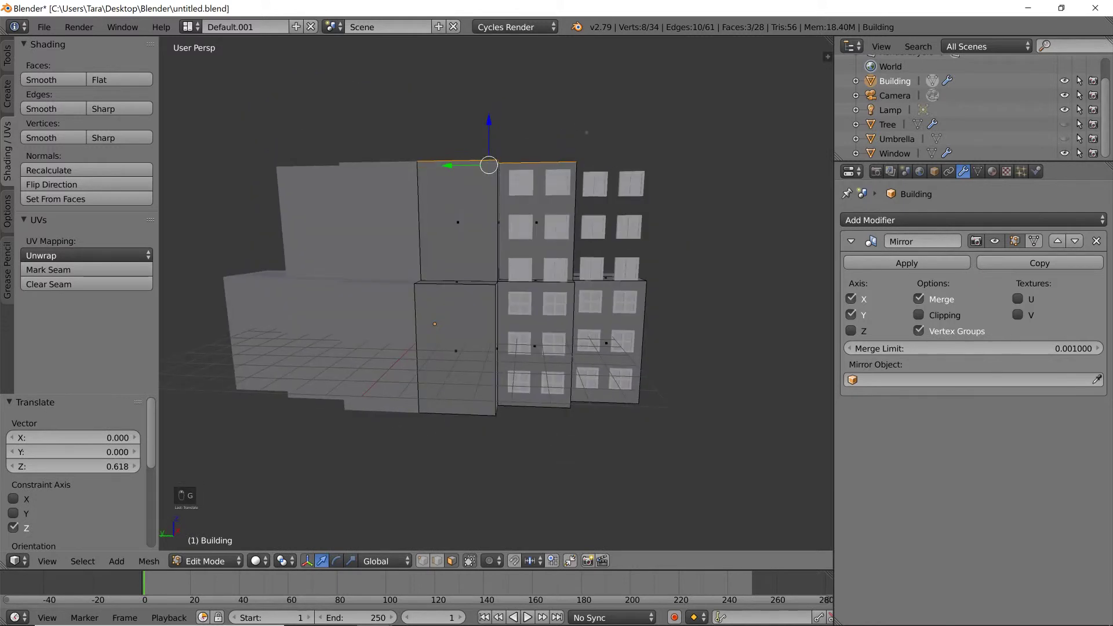
key("g")
key("z")
left_click(587, 131)
middle_click_drag(613, 163, 608, 191)
key("g")
key("z")
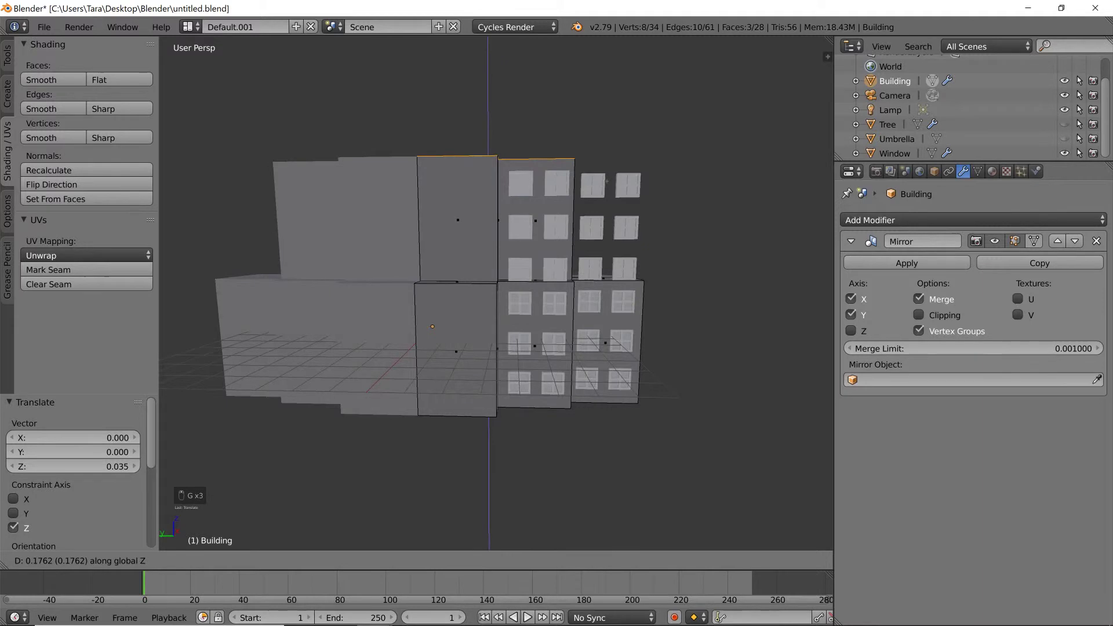
left_click(606, 182)
key("Tab")
- Select the window and set the fourth array's relative Y offset to 0.6
right_click_drag(560, 174, 620, 187)
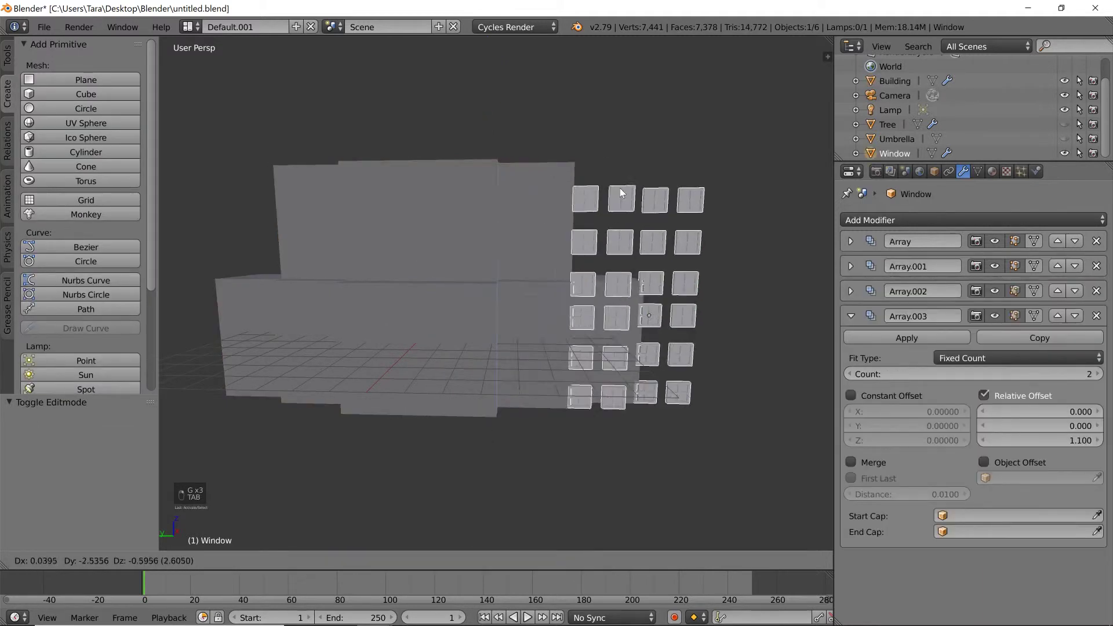
right_click(579, 171)
left_click_drag(1093, 428, 1093, 427)
left_click(1099, 426)
left_click(1099, 426)
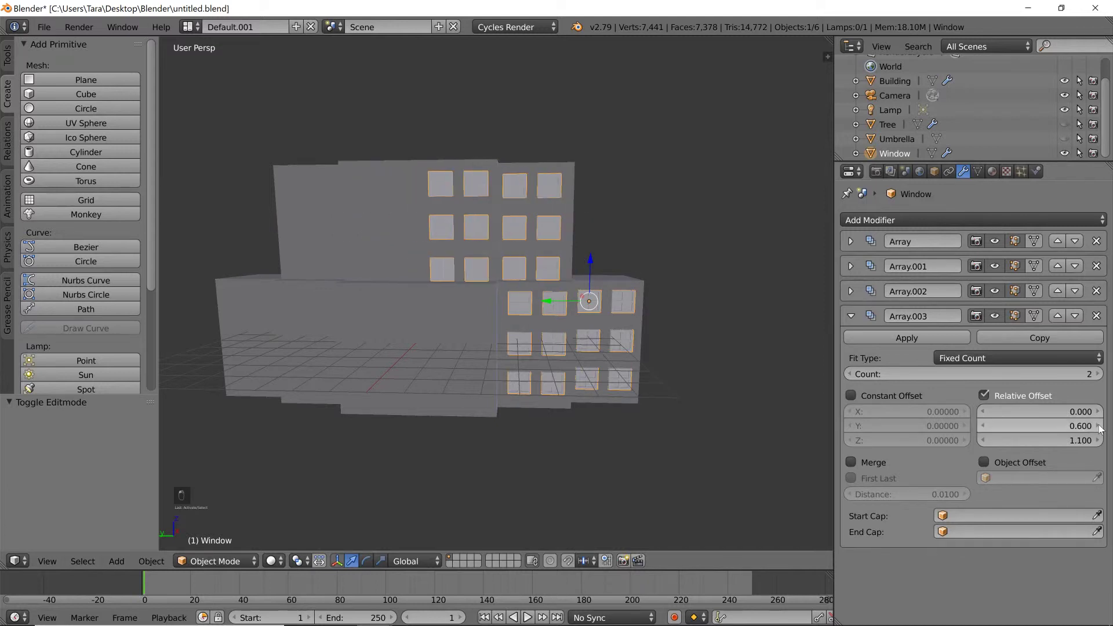
left_click(1100, 426)
left_click(983, 427)
- Set the fourth array's relative Z offset to 1.15 to lift the windows on the upper tier
mouse_move(383, 212)
middle_mouse_down()
mouse_move(333, 239)
mouse_move(374, 270)
mouse_move(388, 218)
mouse_move(375, 226)
middle_mouse_up()
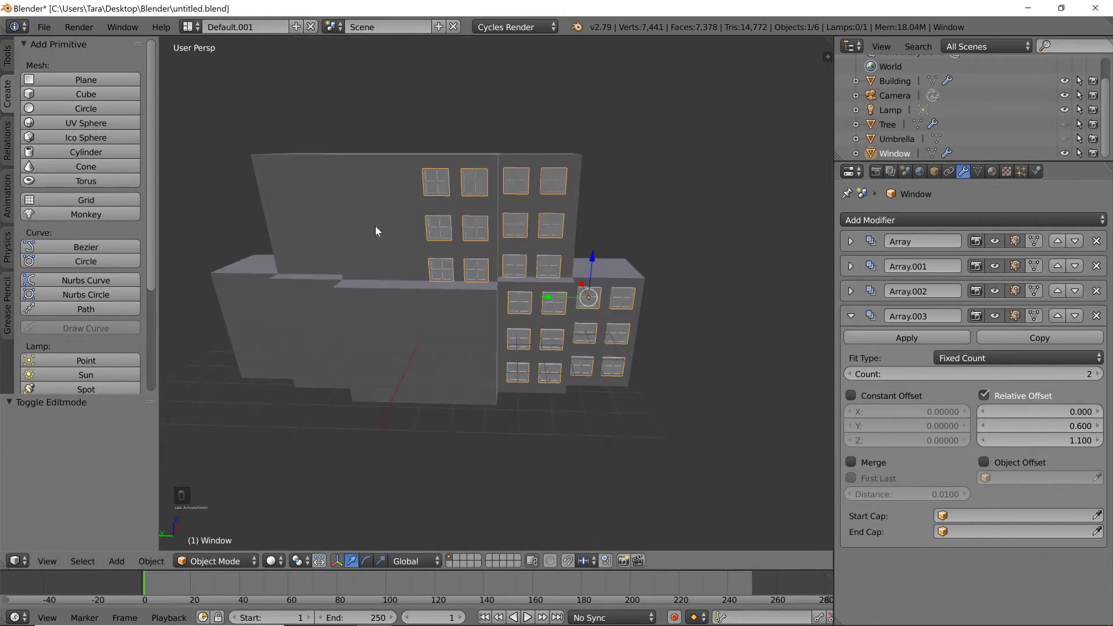
scroll(574, 208, "up", 5)
scroll(574, 209, "down", 2)
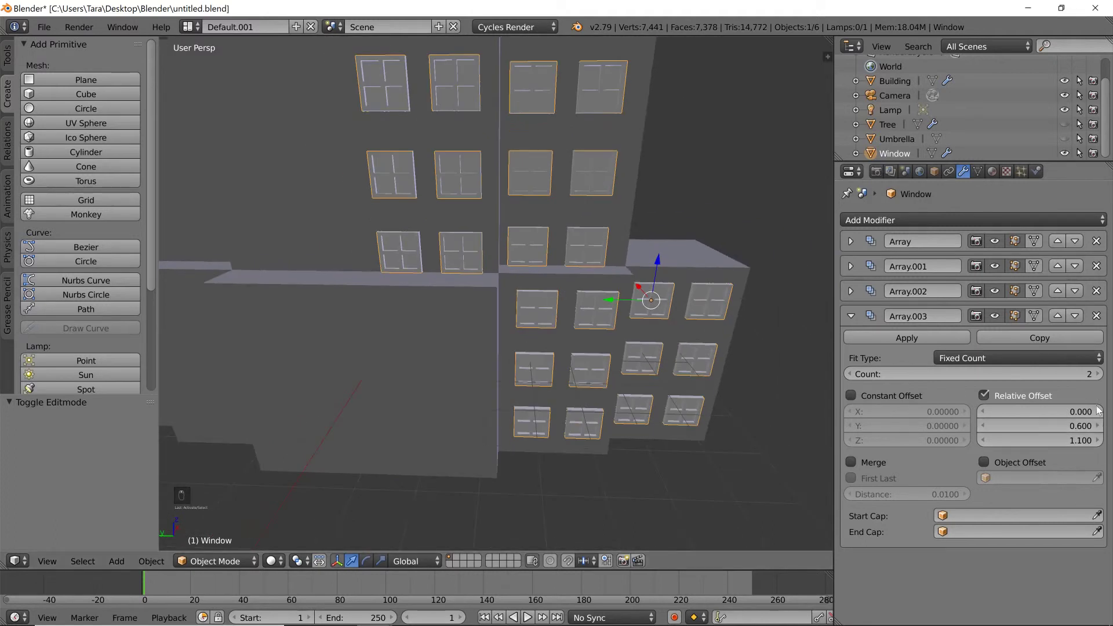
left_click(1099, 427)
left_click(984, 426)
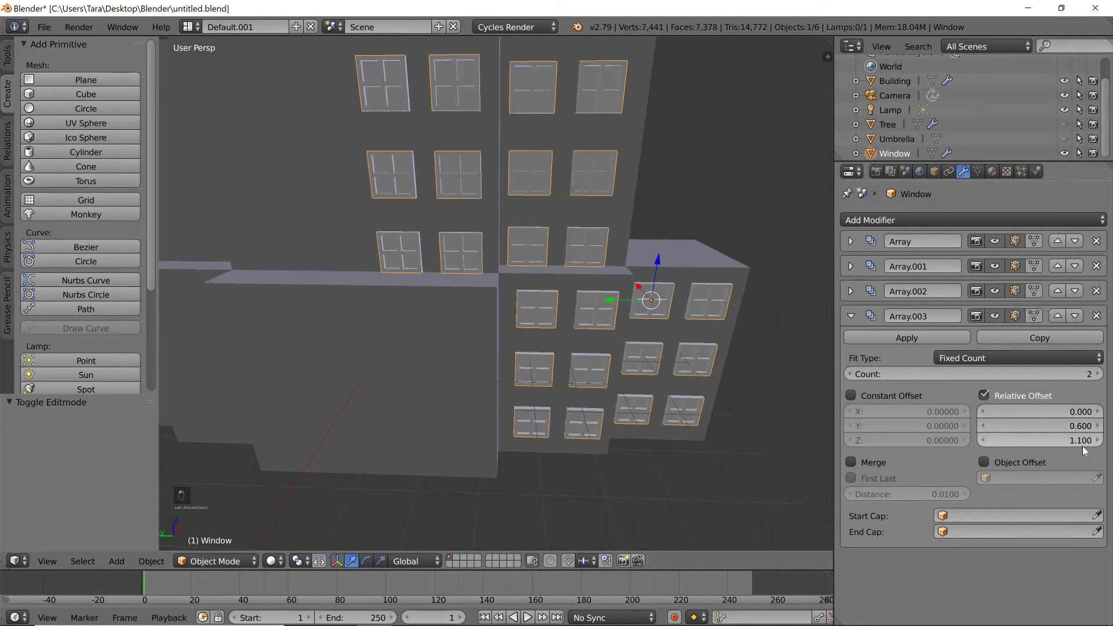
left_click(1098, 441)
middle_click_drag(586, 256, 599, 284, "shift")
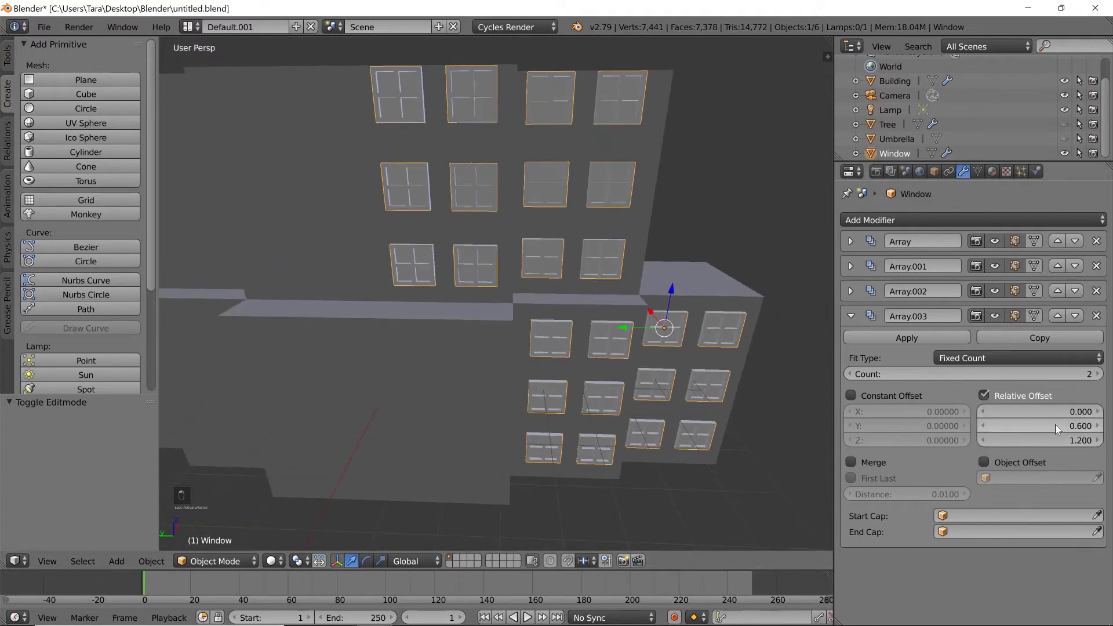
left_click(1041, 441)
type("1.1")
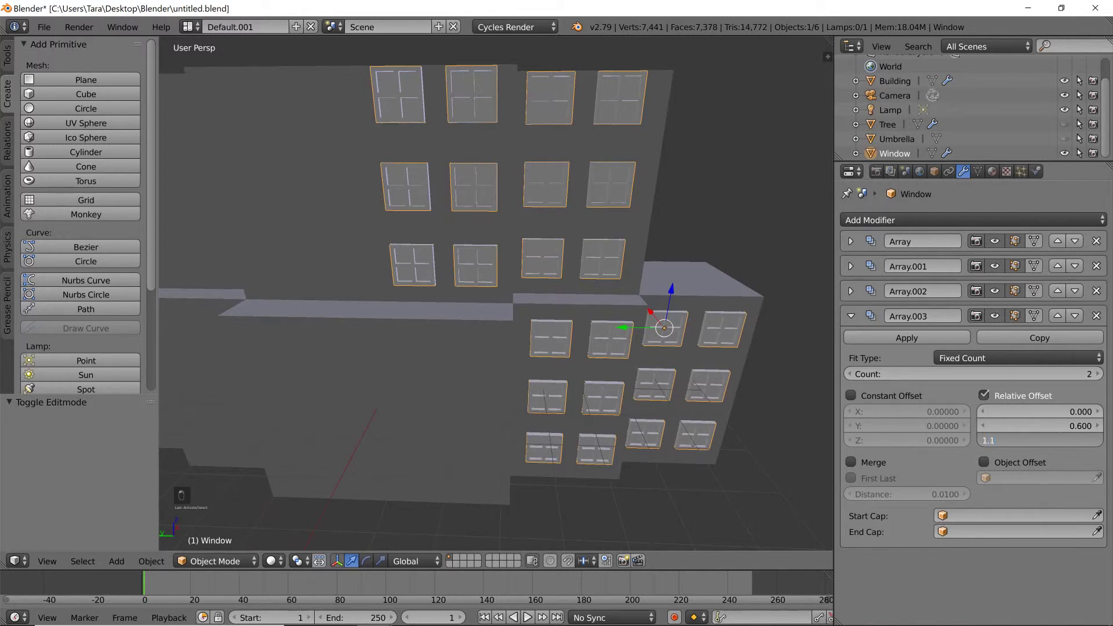
type("5")
key("Return")
- Inspect the placement of the upper-tier windows on the building from several angles
scroll(655, 259, "down", 6)
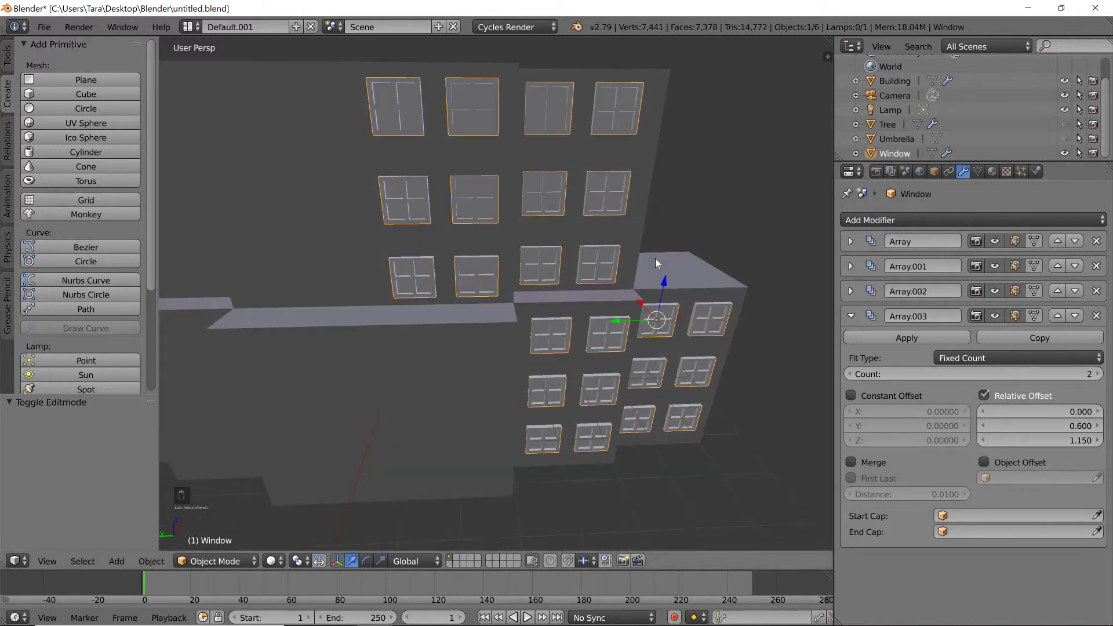
middle_click_drag(593, 294, 579, 311)
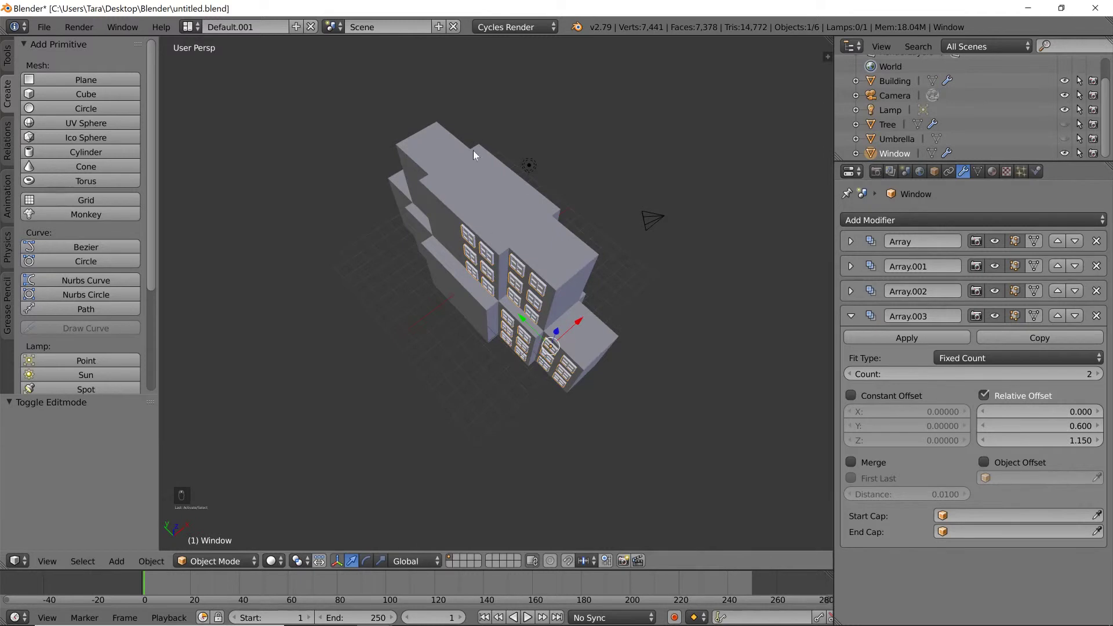
middle_click_drag(490, 251, 576, 237)
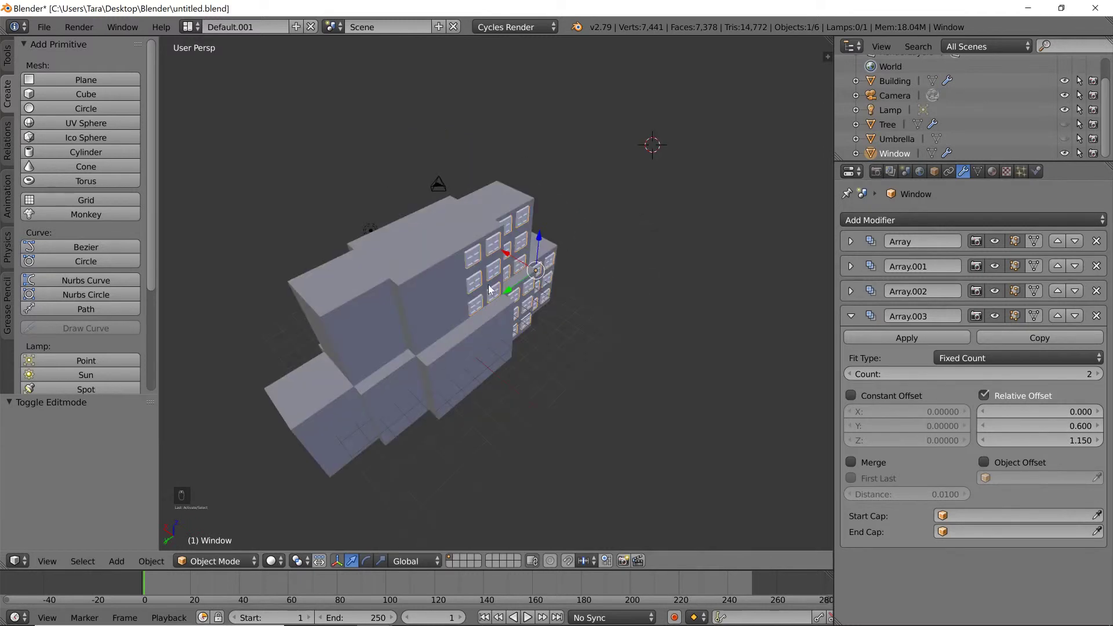
middle_click_drag(579, 300, 572, 284)
scroll(458, 238, "up", 4)
middle_click_drag(457, 239, 516, 232)
middle_click_drag(530, 187, 534, 193)
middle_click_drag(667, 273, 686, 255)
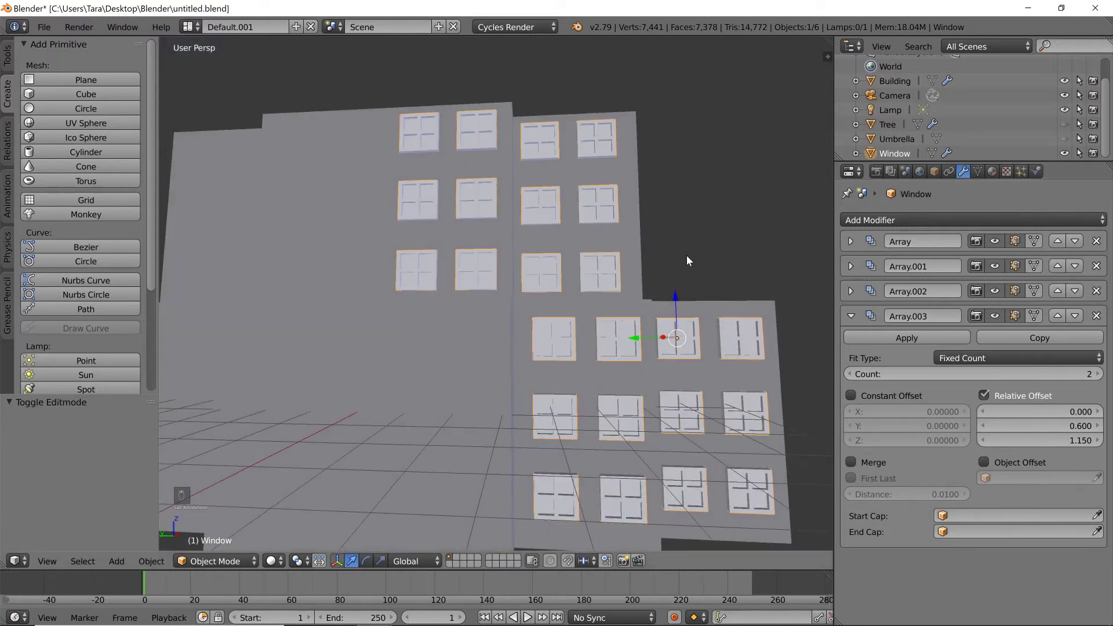
- Set the fourth array's relative Y offset to 0.575 to center the upper windows on their wall sections
left_click_drag(1049, 416, 1038, 417)
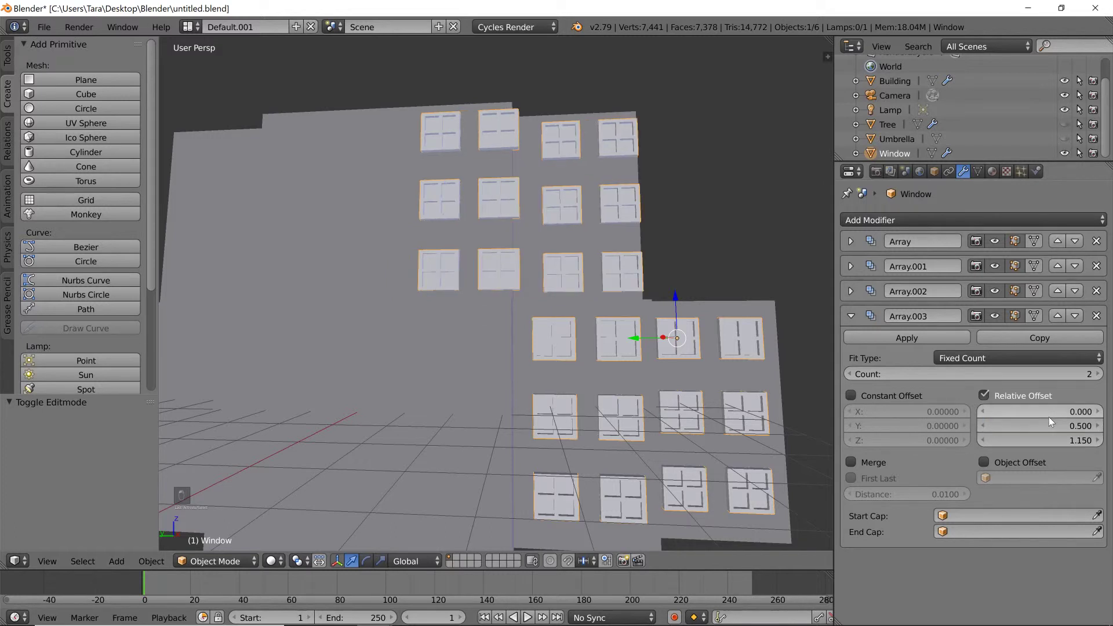
left_click(1049, 421)
type("0.55")
key("Return")
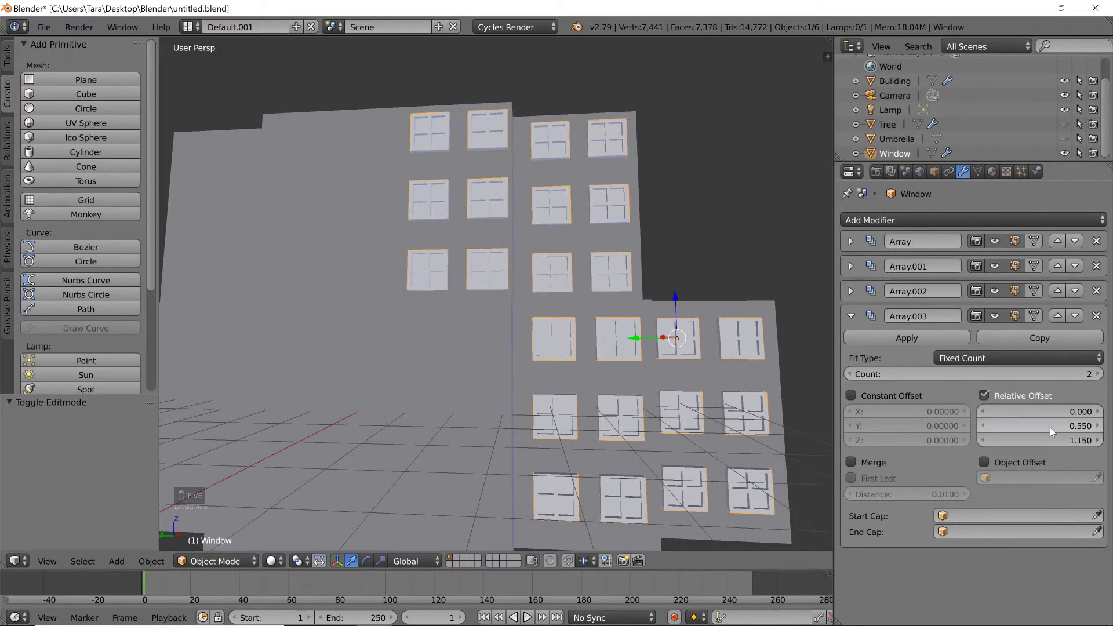
left_click(1050, 427)
type(".575")
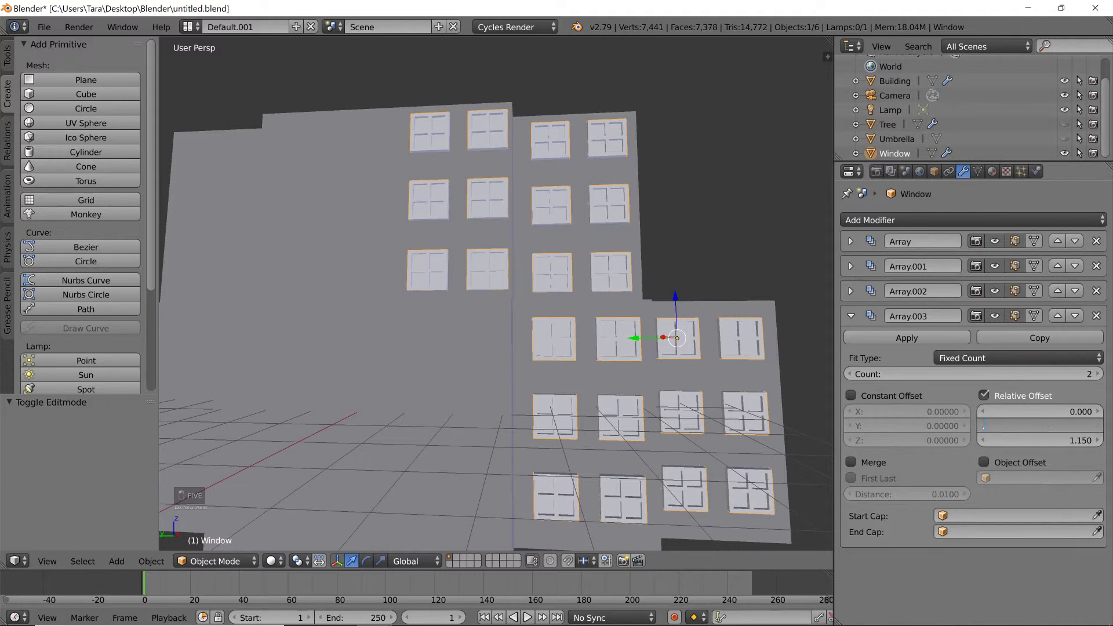
key("Return")
- Collapse the fourth array's settings and add a Mirror modifier to the window
middle_click_drag(479, 312, 489, 343)
scroll(493, 322, "down", 6)
scroll(489, 343, "up", 6)
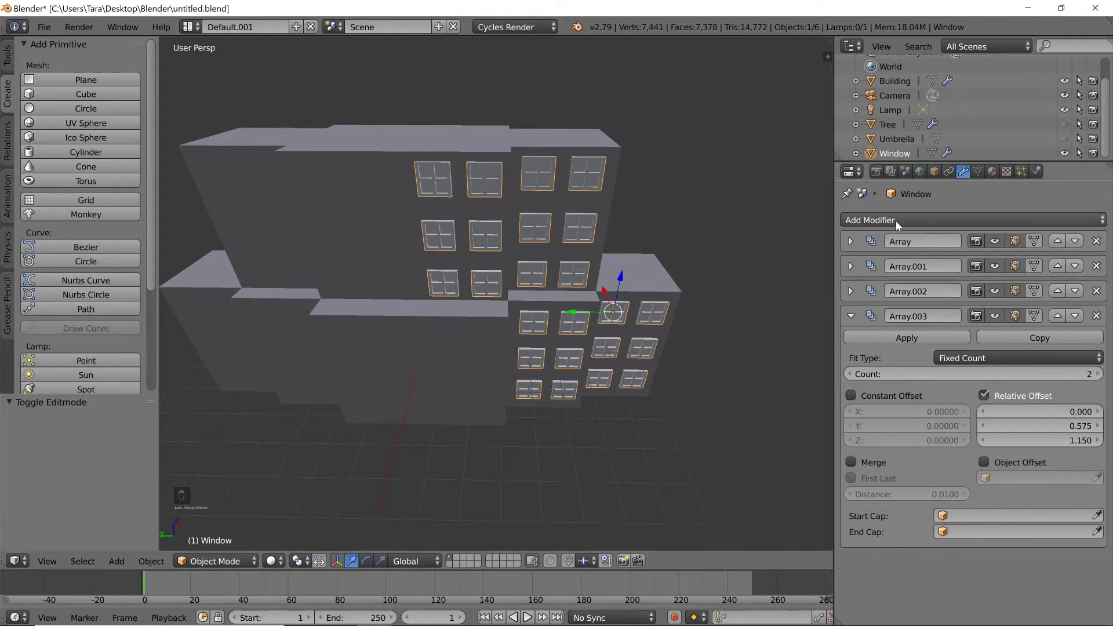
left_click(849, 317)
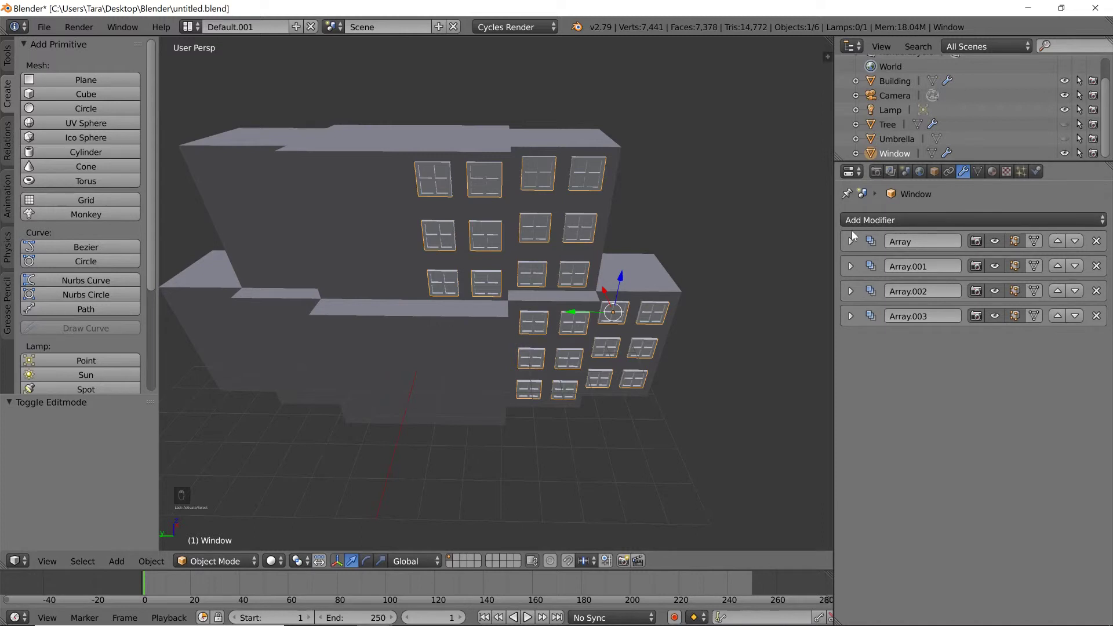
left_click(883, 220)
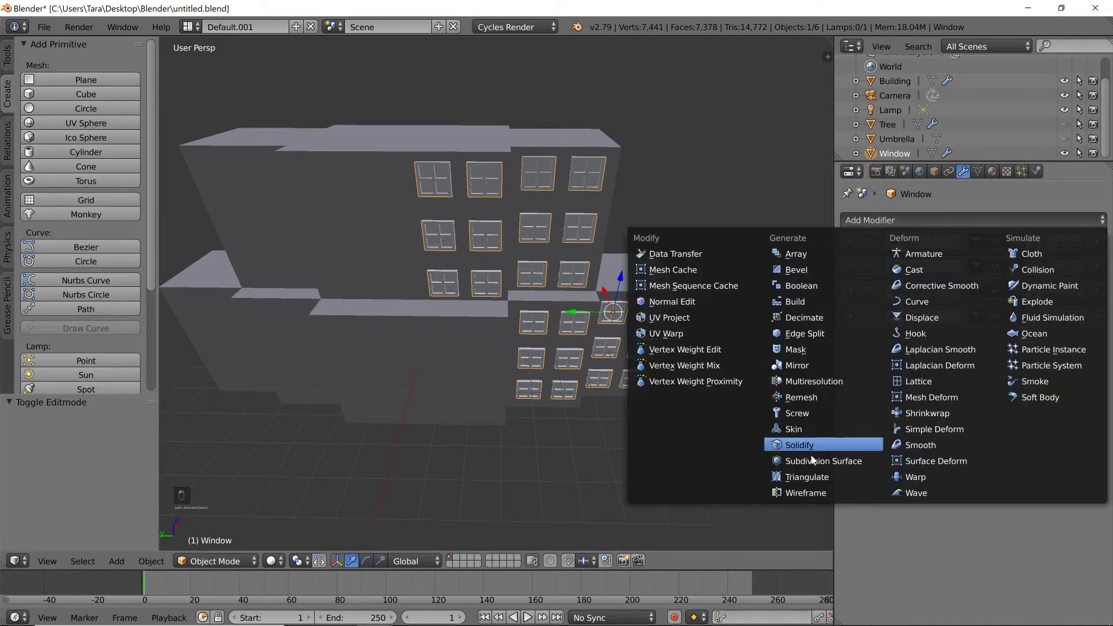
left_click(823, 366)
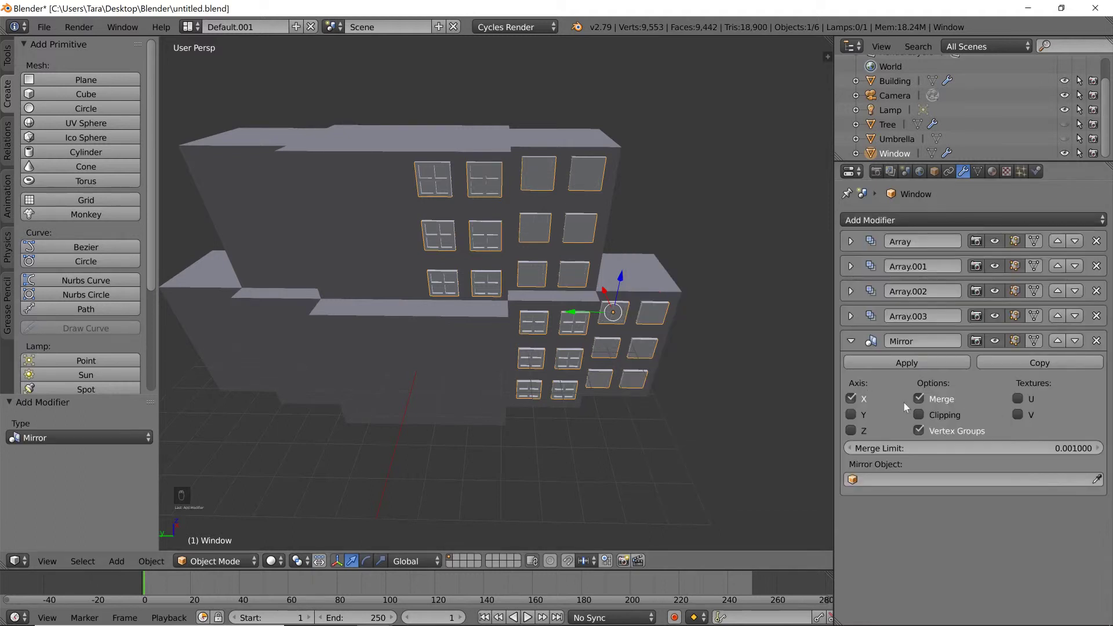
- Make the window's Mirror modifier mirror along Y only and enable Clipping
left_click(851, 398)
left_click(850, 415)
middle_click_drag(719, 365, 694, 308)
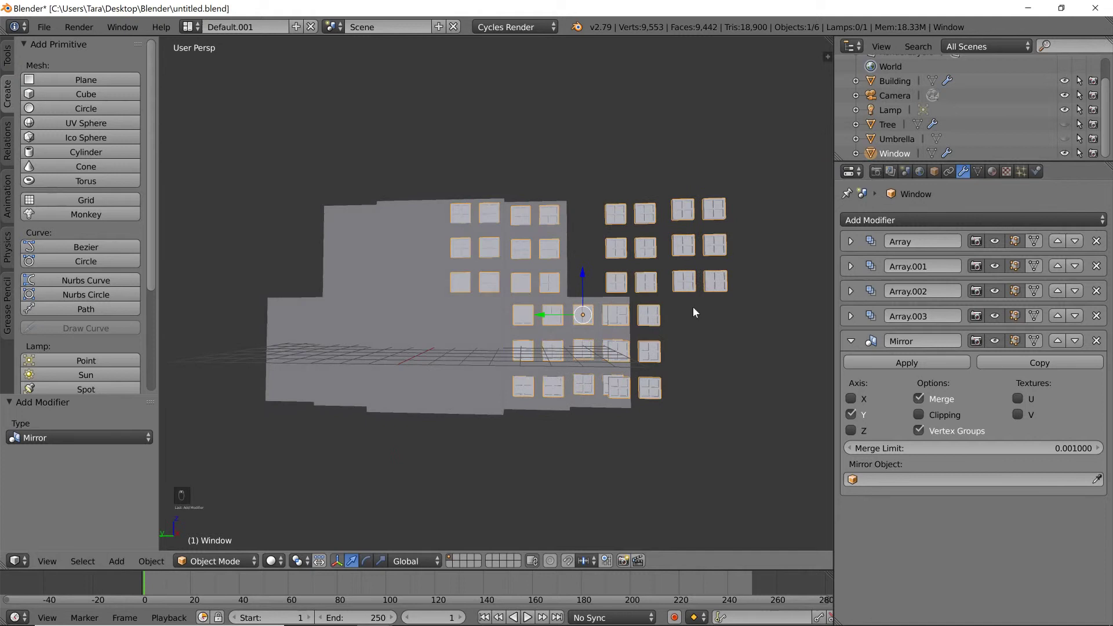
left_click(940, 415)
middle_click_drag(692, 373, 635, 371)
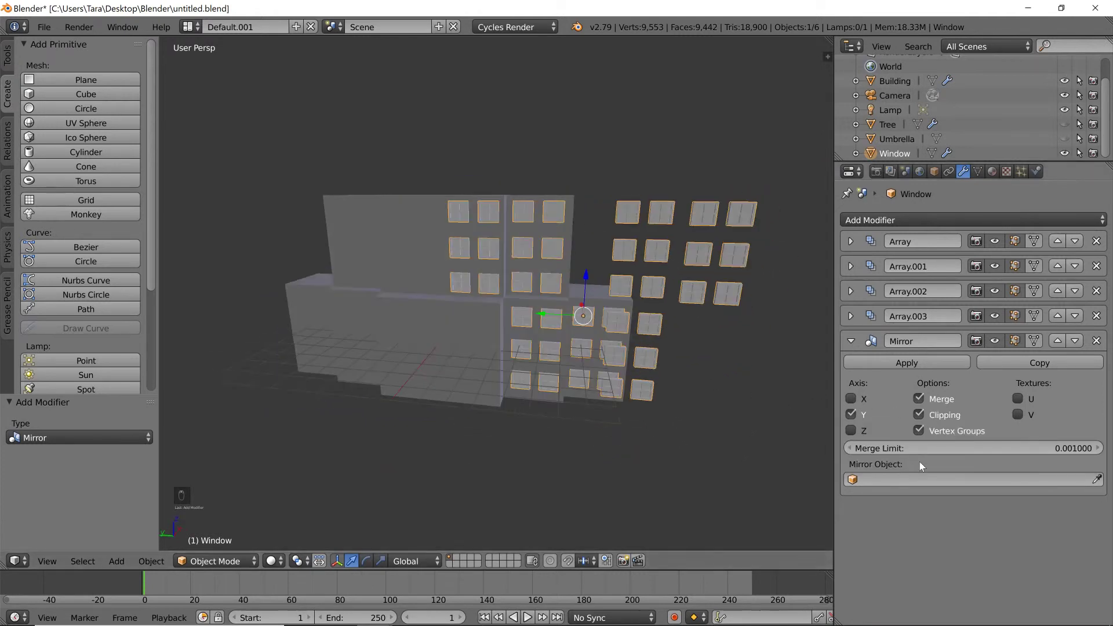
middle_click_drag(529, 269, 552, 206)
mouse_move(439, 315)
middle_mouse_down()
mouse_move(433, 353)
mouse_move(448, 325)
middle_mouse_up()
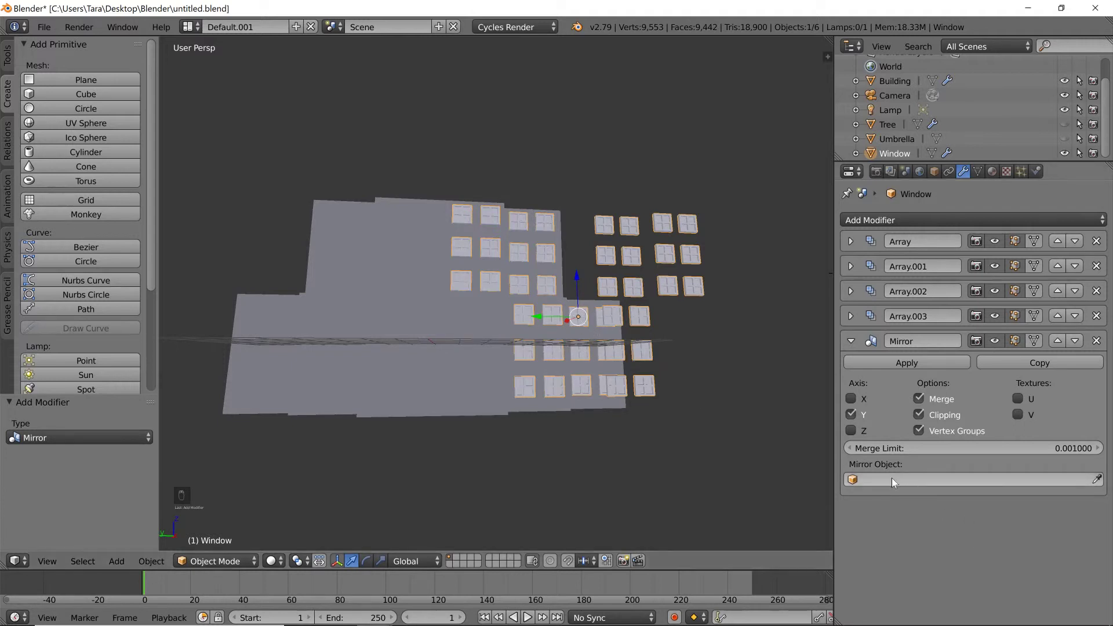
- Reset the 3D cursor to the scene origin and add an Empty there
middle_click_drag(622, 312, 487, 332)
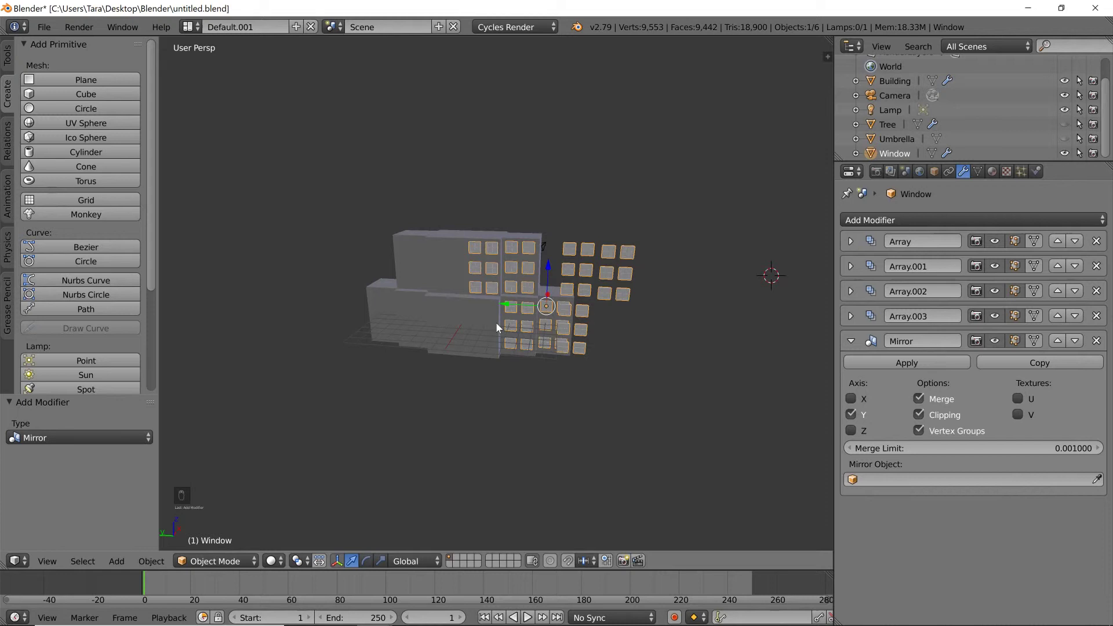
key("shift+c")
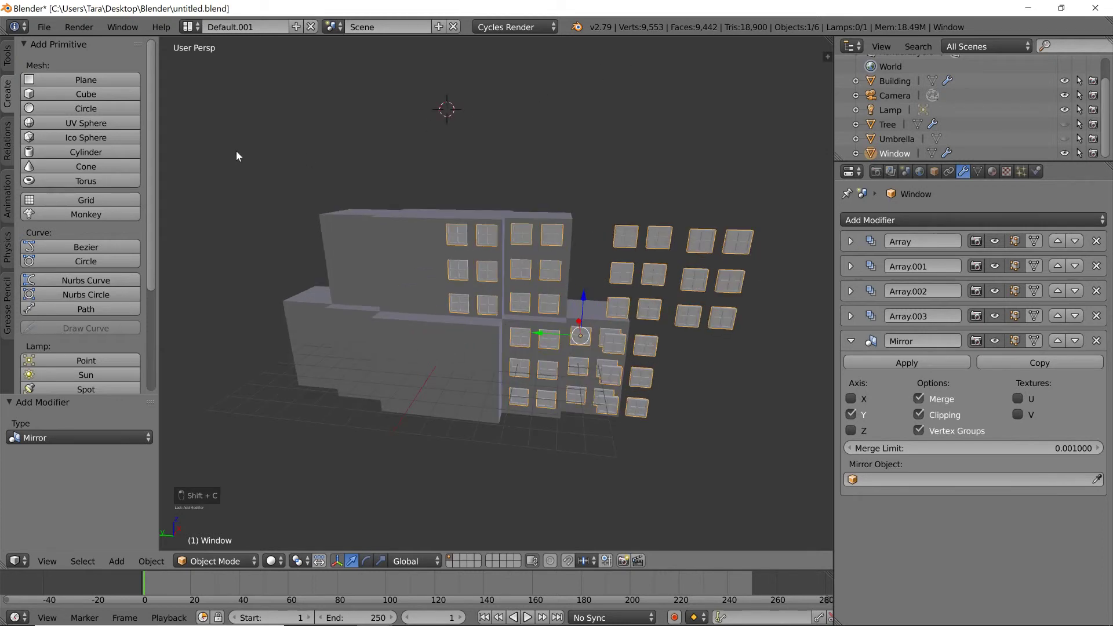
left_click(596, 477)
left_click(320, 428)
left_click(220, 258)
left_click(452, 148)
key("shift+c")
scroll(89, 240, "down", 6)
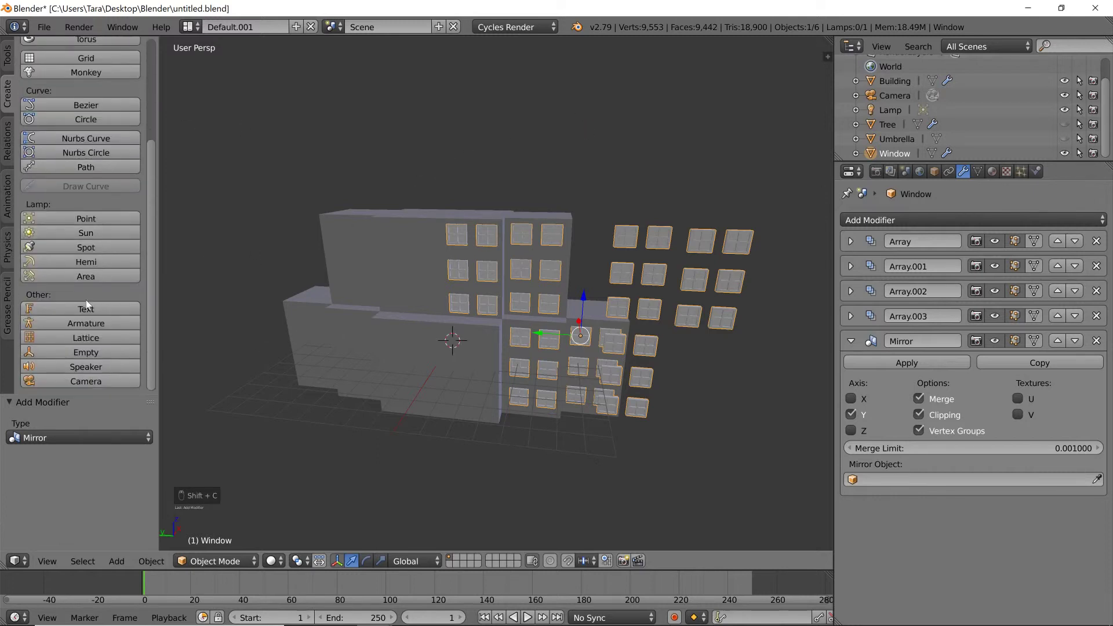
left_click(72, 348)
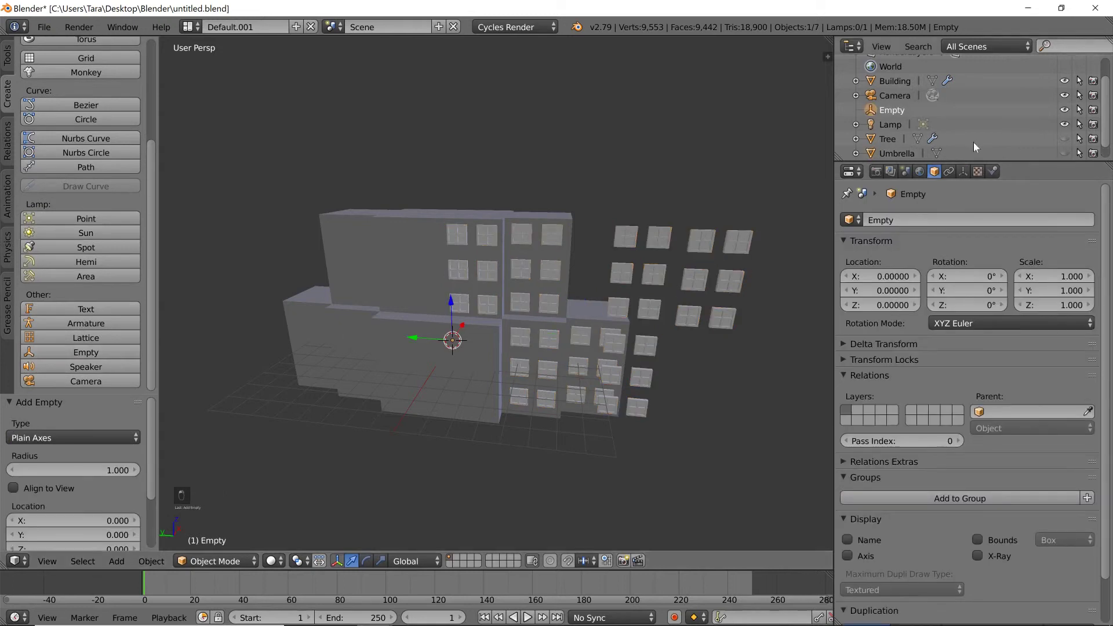
- Set the window's Mirror modifier to use the Empty as its mirror object and collapse the modifier's settings
right_click(513, 228)
left_click(976, 479)
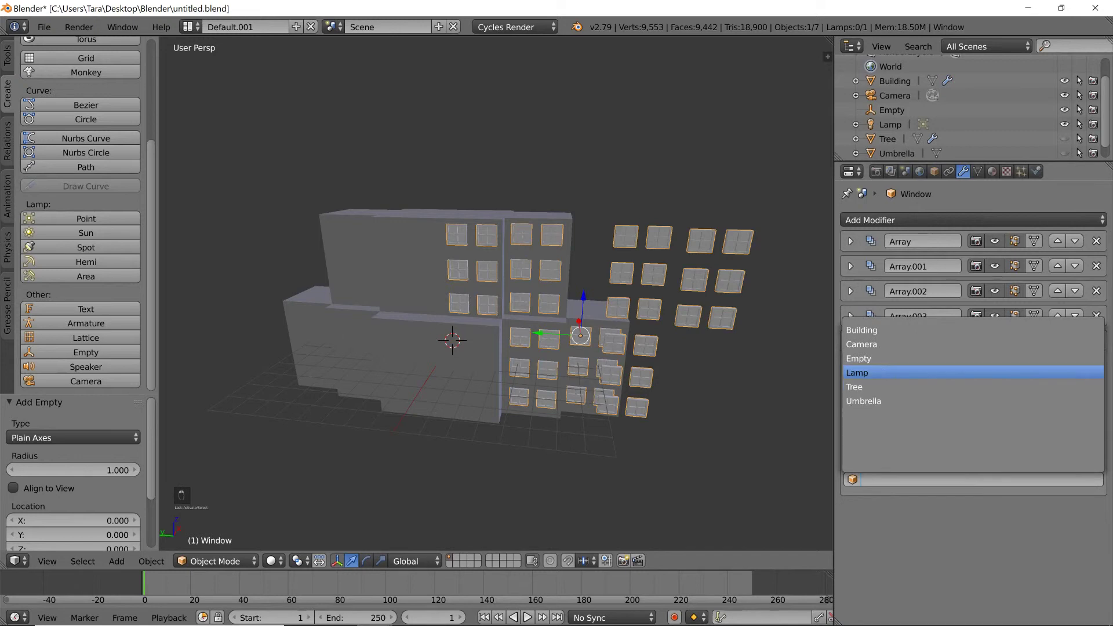
left_click(864, 359)
middle_click_drag(539, 274, 504, 304)
scroll(504, 304, "up", 3)
scroll(955, 109, "down", 1)
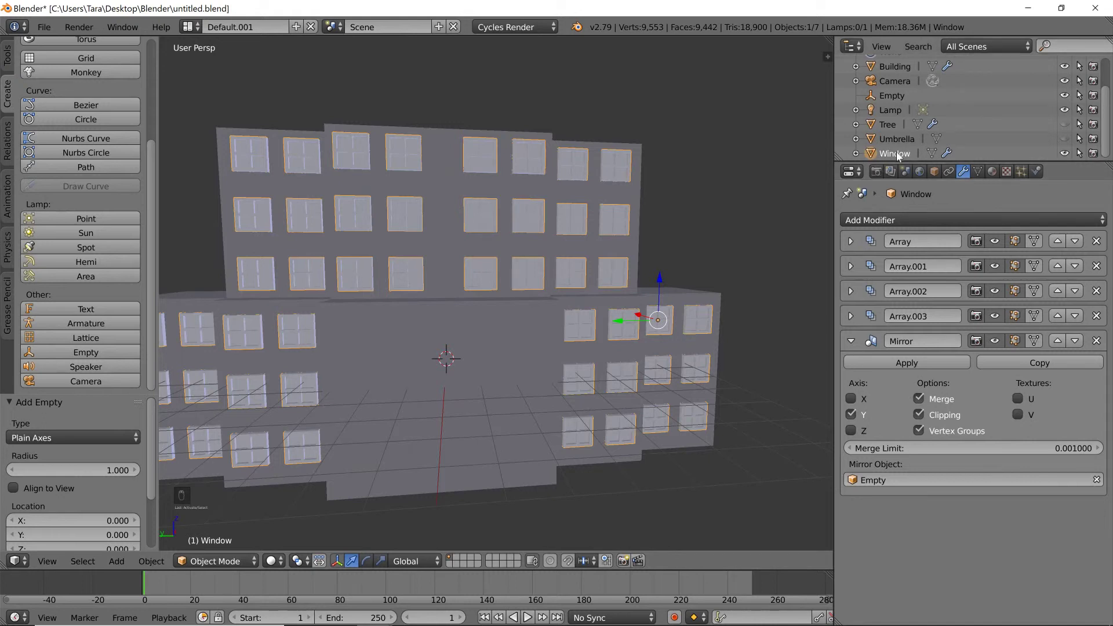
left_click(851, 341)
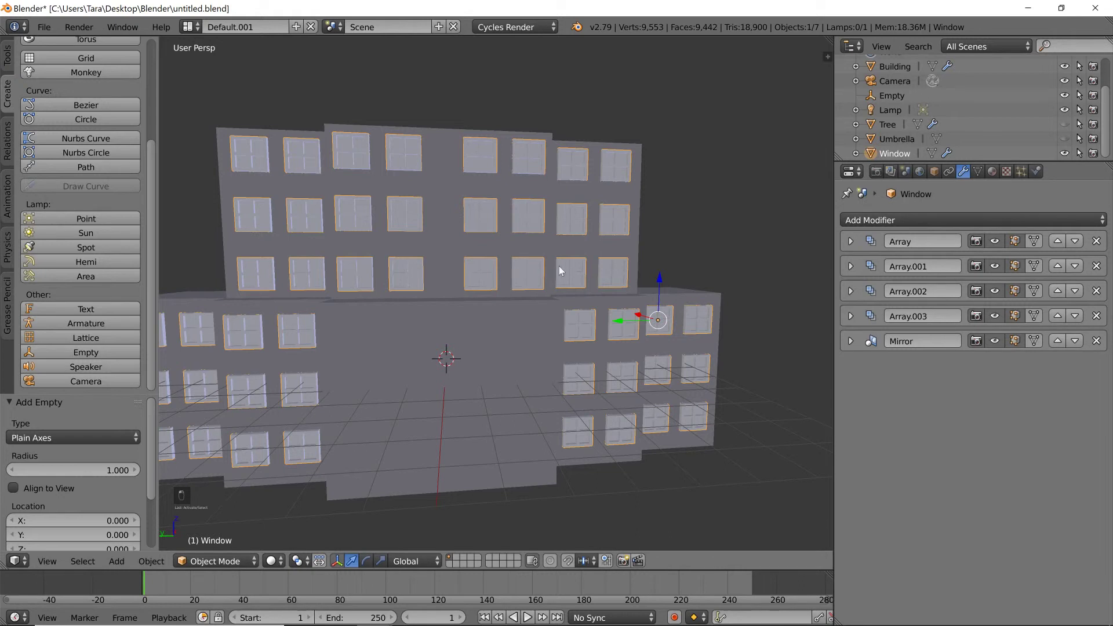
scroll(559, 267, "down", 5)
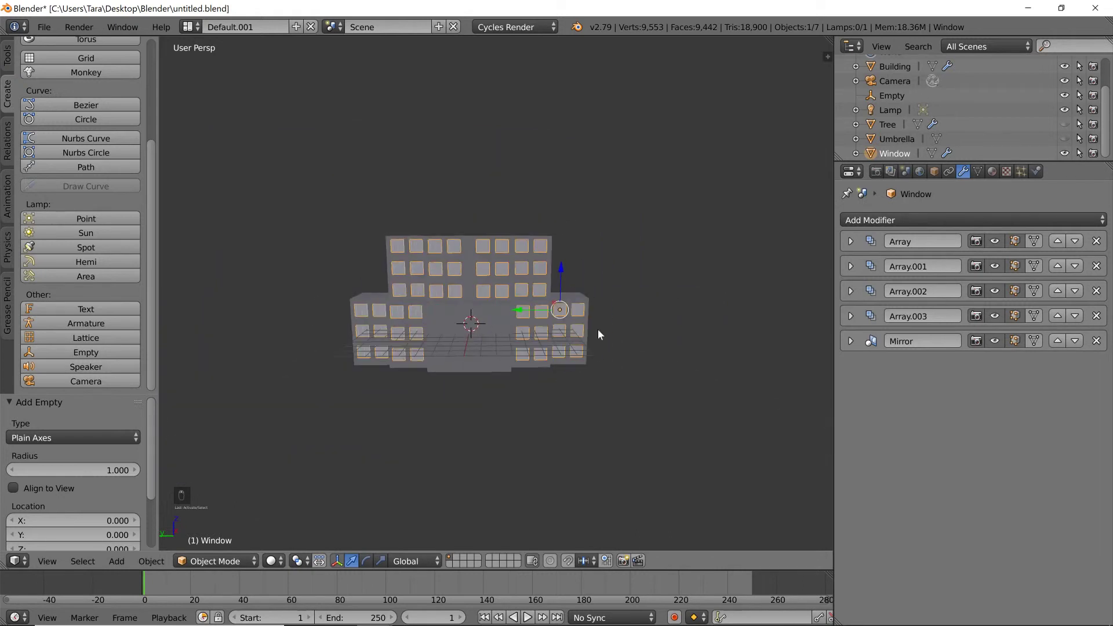
scroll(485, 359, "up", 5)
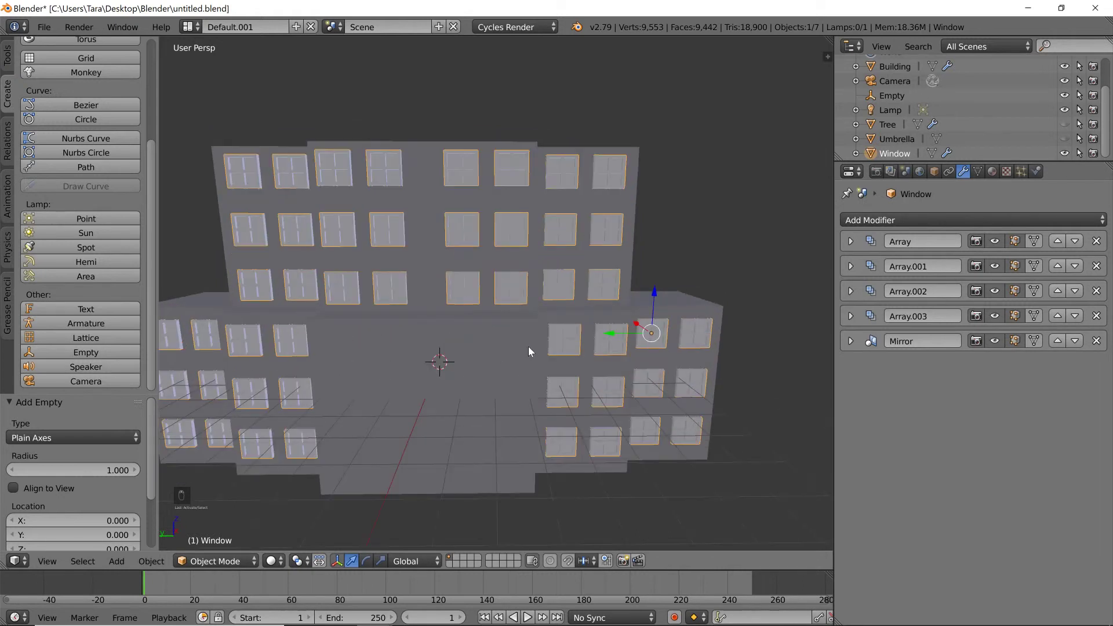
- Duplicate the window object and move the copy about -2.107 units along X, in front of the building
key("shift+d")
key("x")
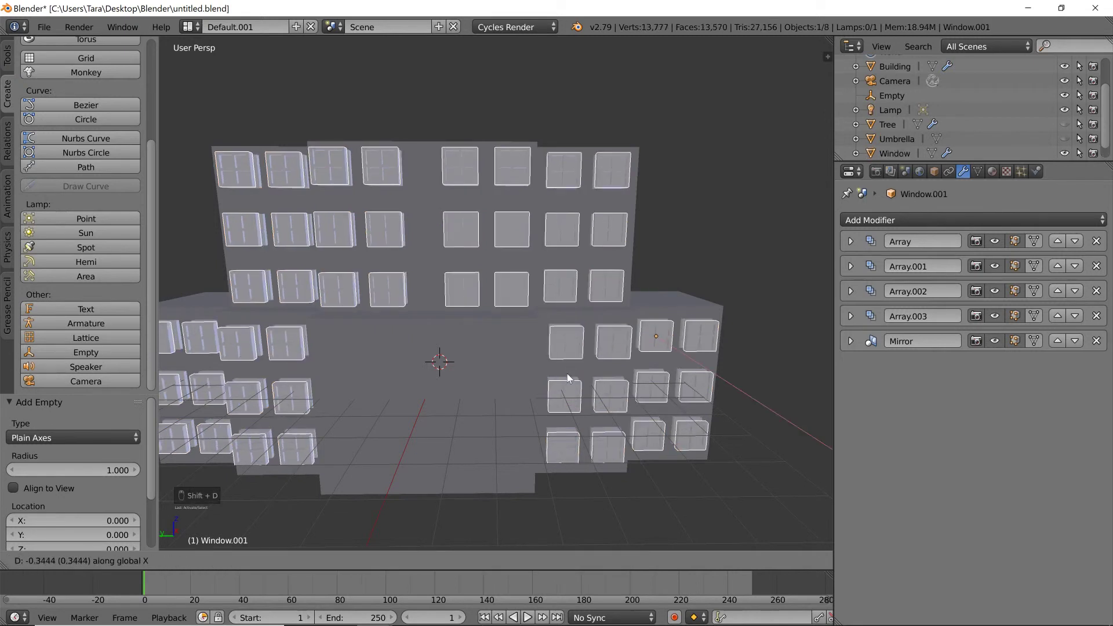
left_click(565, 427)
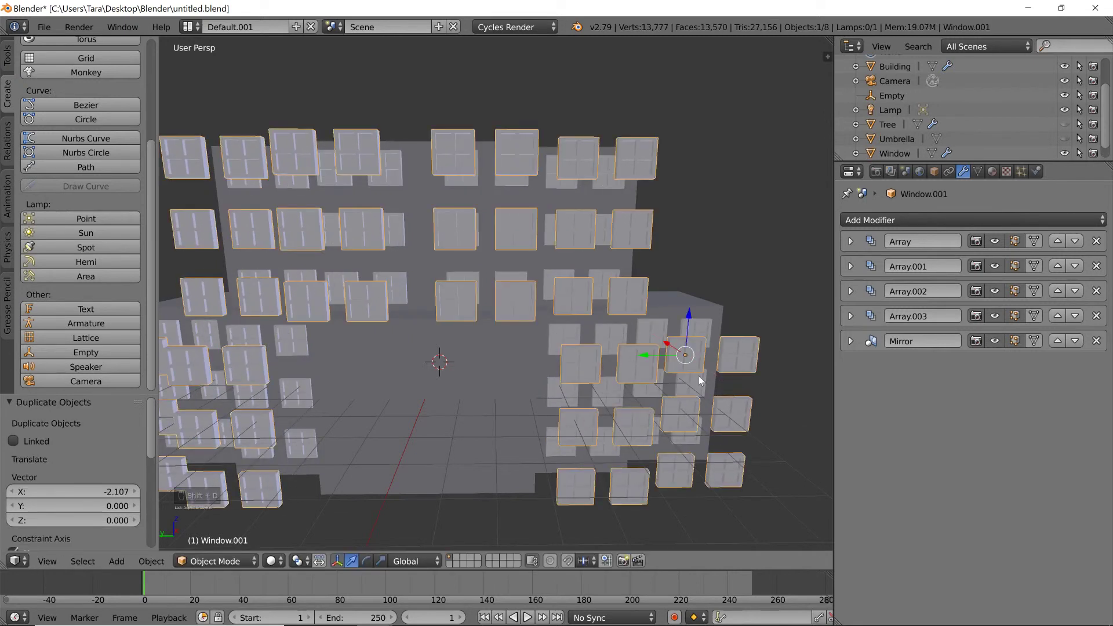
- Remove the third and fourth Array modifiers from the duplicated window, keeping the first two arrays and the Mirror
left_click(1096, 316)
left_click(1097, 291)
left_click(1097, 266)
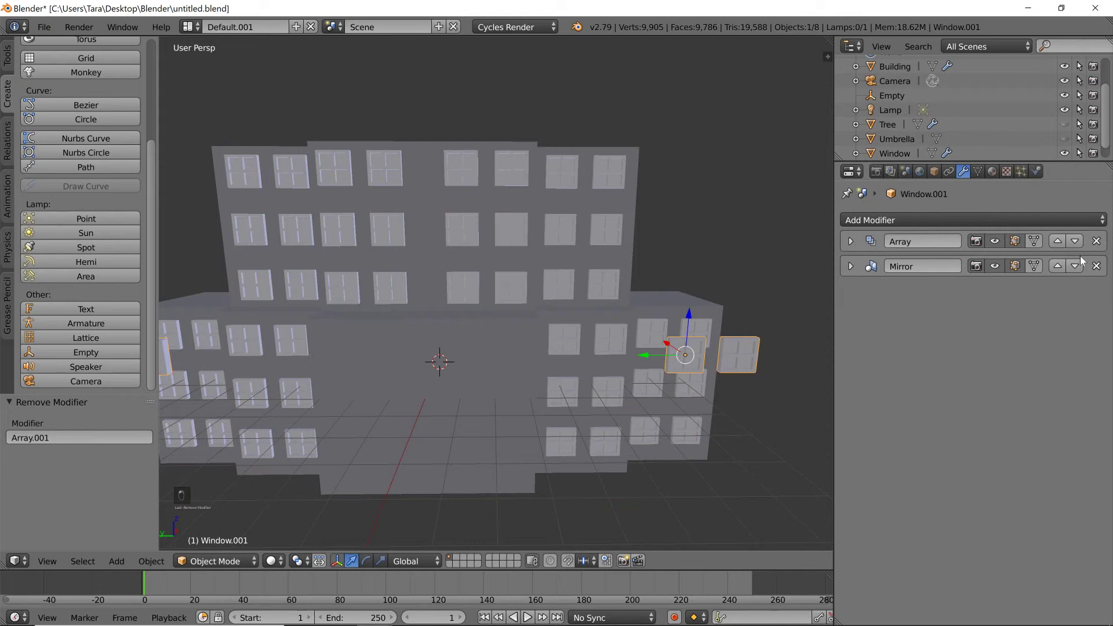
key("ctrl+z")
- Move the duplicated windows about 5.95 units along Y onto the building's lower central section
mouse_move(639, 388)
middle_mouse_down()
mouse_move(609, 392)
mouse_move(633, 370)
middle_mouse_up()
key("g")
key("y")
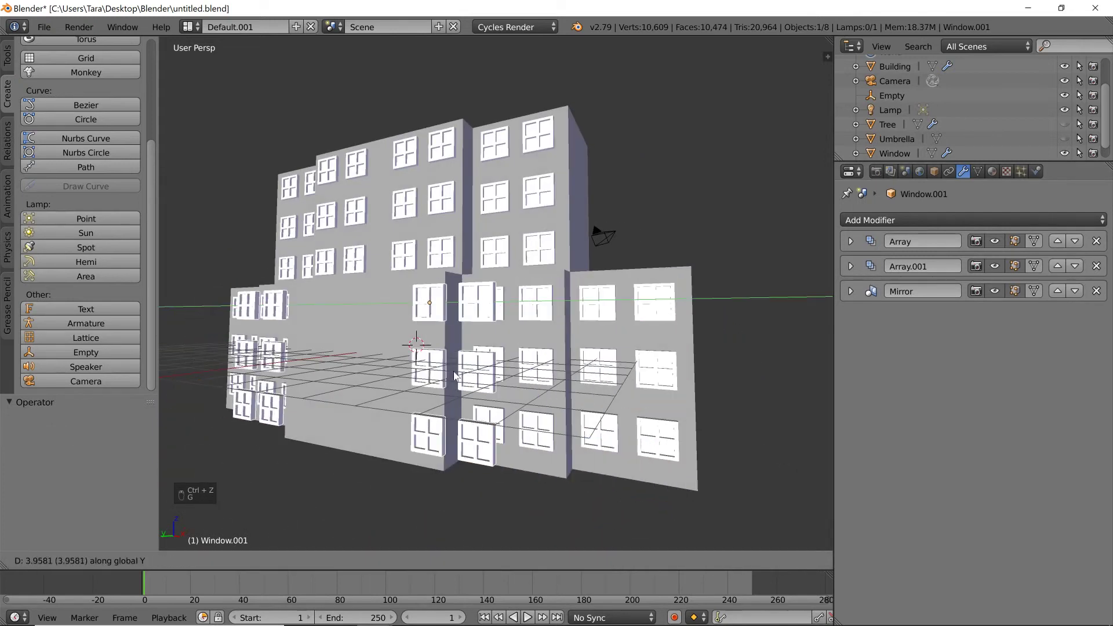
left_click(409, 377)
- Move the duplicated windows about 0.521 units along X so they sit against the central front wall
middle_click_drag(409, 377, 388, 371)
key("g")
key("x")
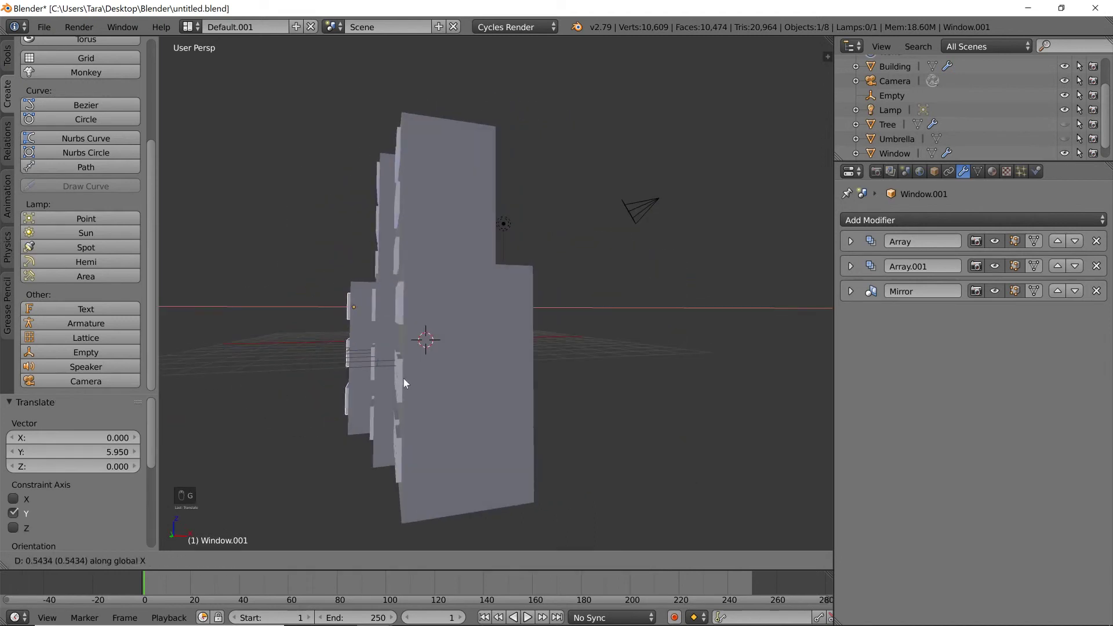
left_click(403, 378)
middle_click_drag(402, 378, 465, 389)
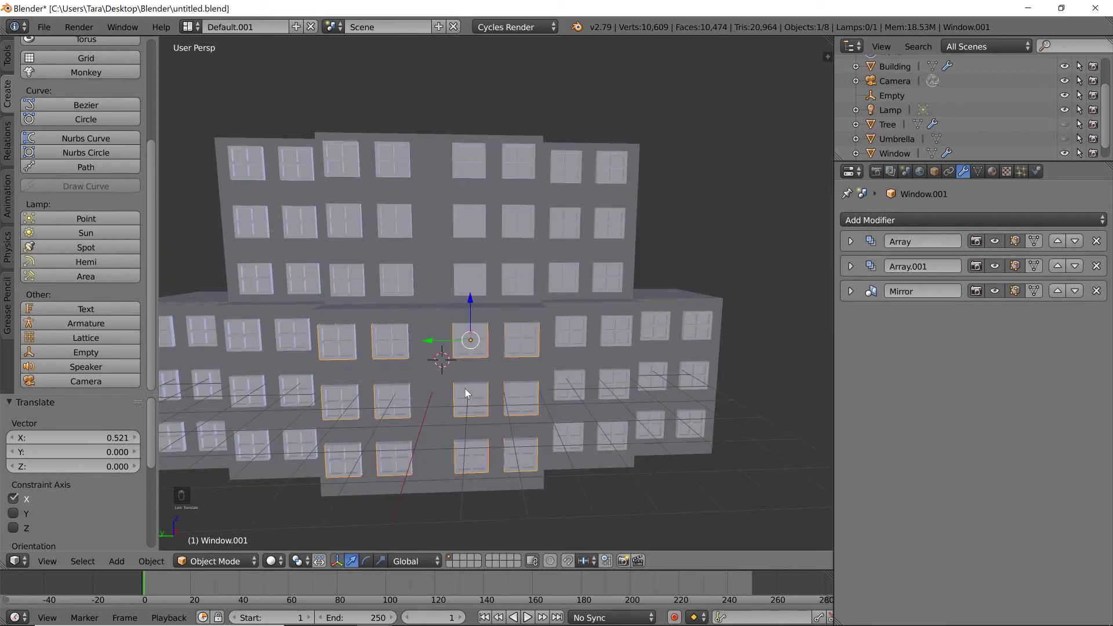
- Deselect the windows by selecting the hidden umbrella and examine the window layout across the building's front
scroll(915, 138, "down", 1)
left_click(897, 126)
left_click(896, 139)
left_click(896, 153)
left_click(893, 141)
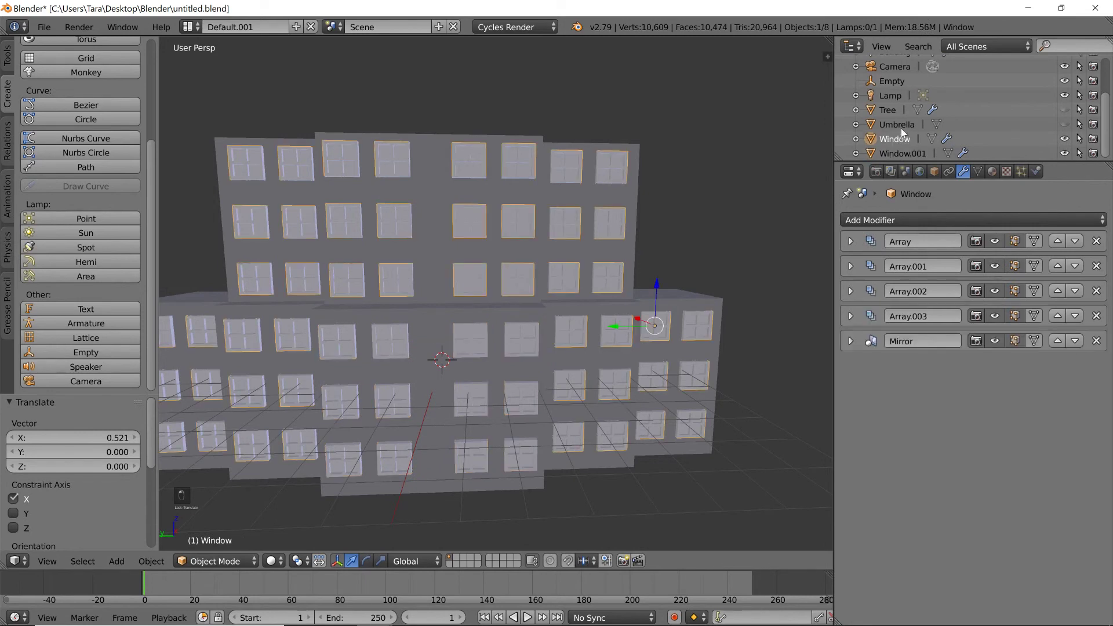
left_click(897, 124)
mouse_move(625, 199)
middle_mouse_down()
mouse_move(599, 211)
mouse_move(554, 201)
mouse_move(582, 203)
mouse_move(644, 178)
mouse_move(647, 197)
middle_mouse_up()
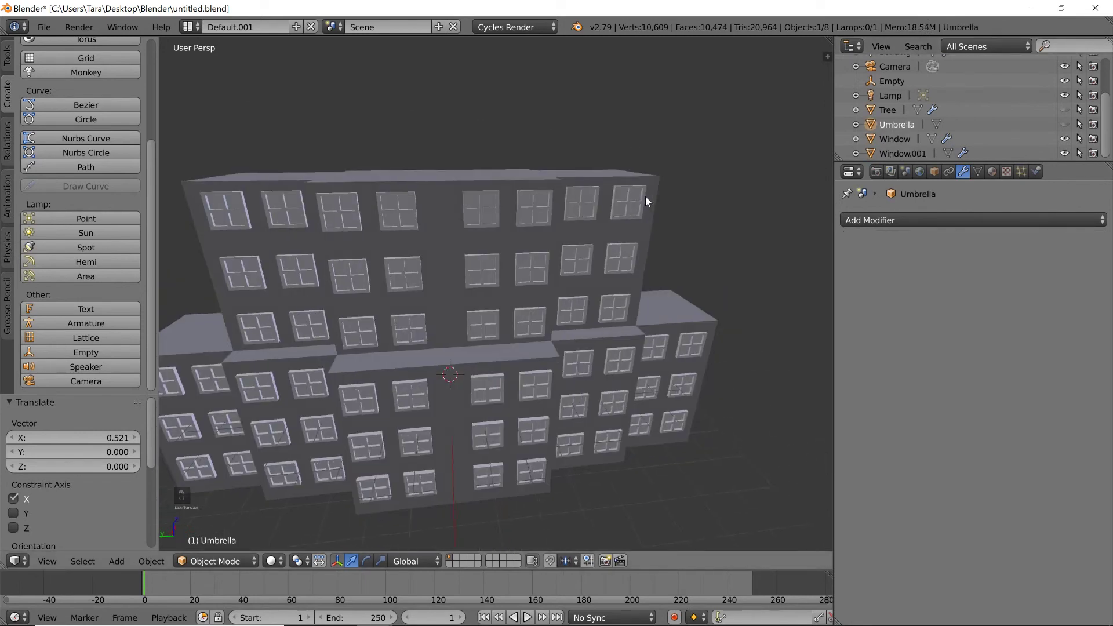
scroll(647, 198, "down", 3)
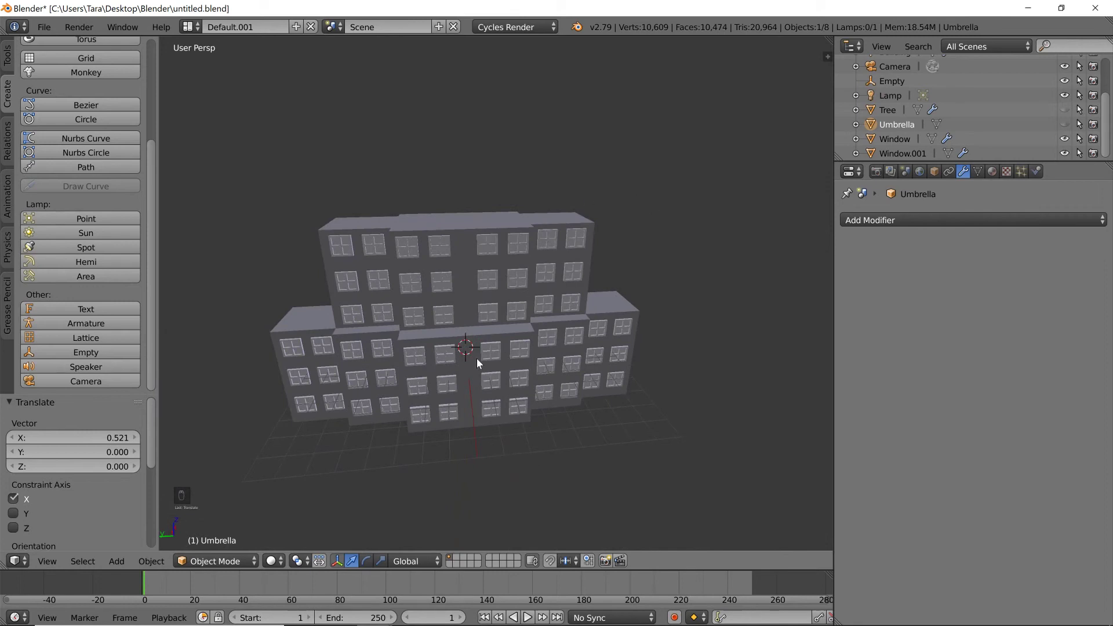
right_click(493, 355)
middle_click_drag(653, 304, 706, 260)
key("g")
key("x")
right_click(702, 263)
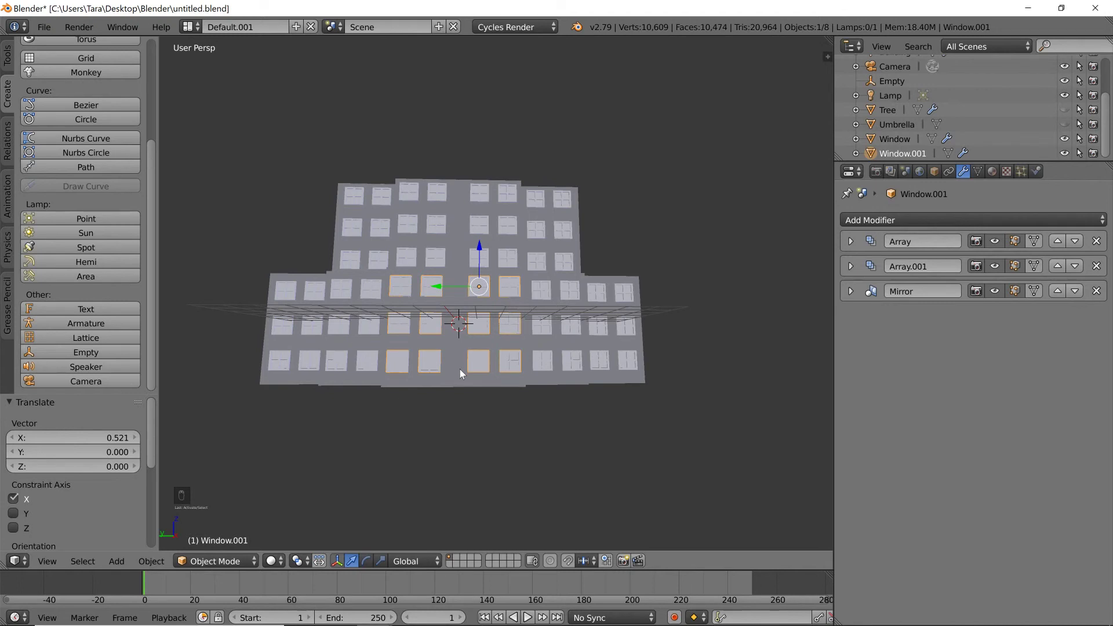
- Select both window objects together with the building and move them about 12.11 units along X
scroll(538, 195, "up", 10)
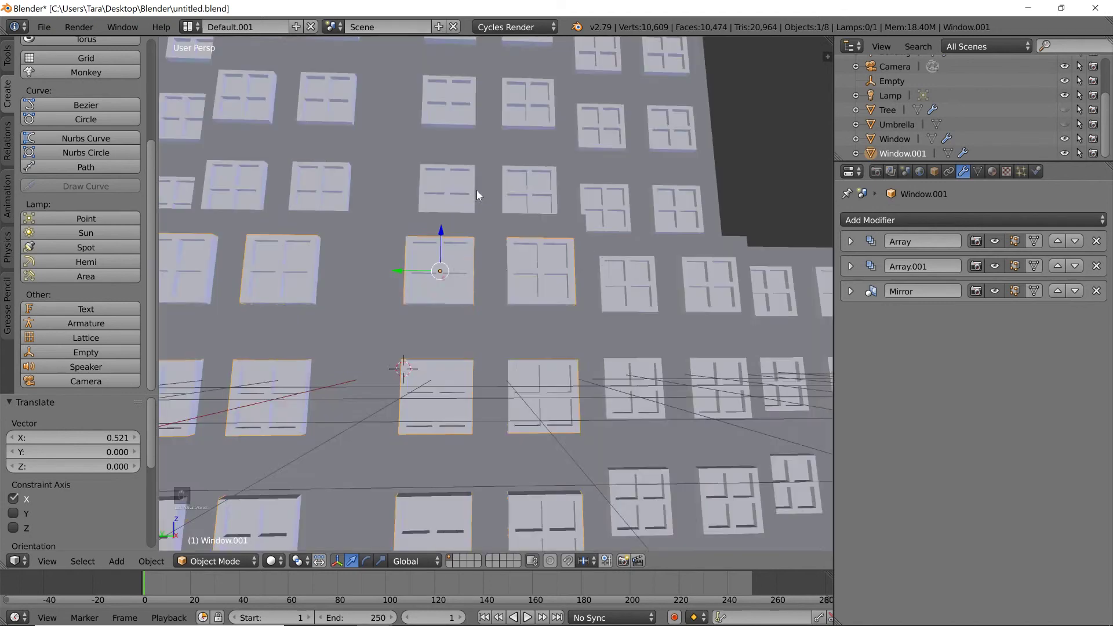
scroll(386, 266, "down", 10)
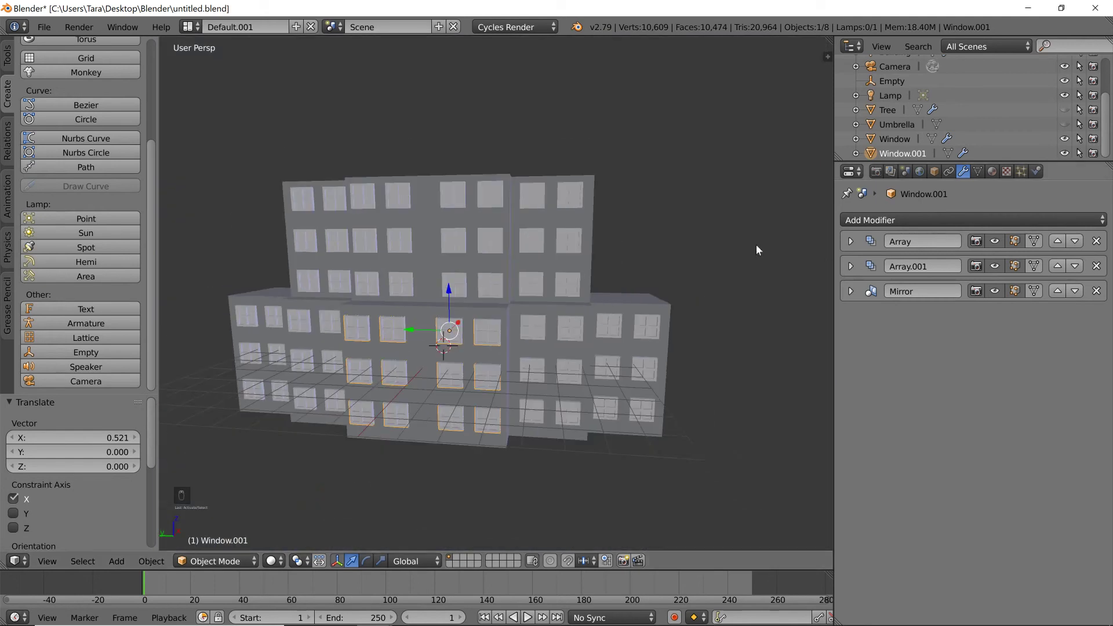
scroll(562, 259, "down", 4)
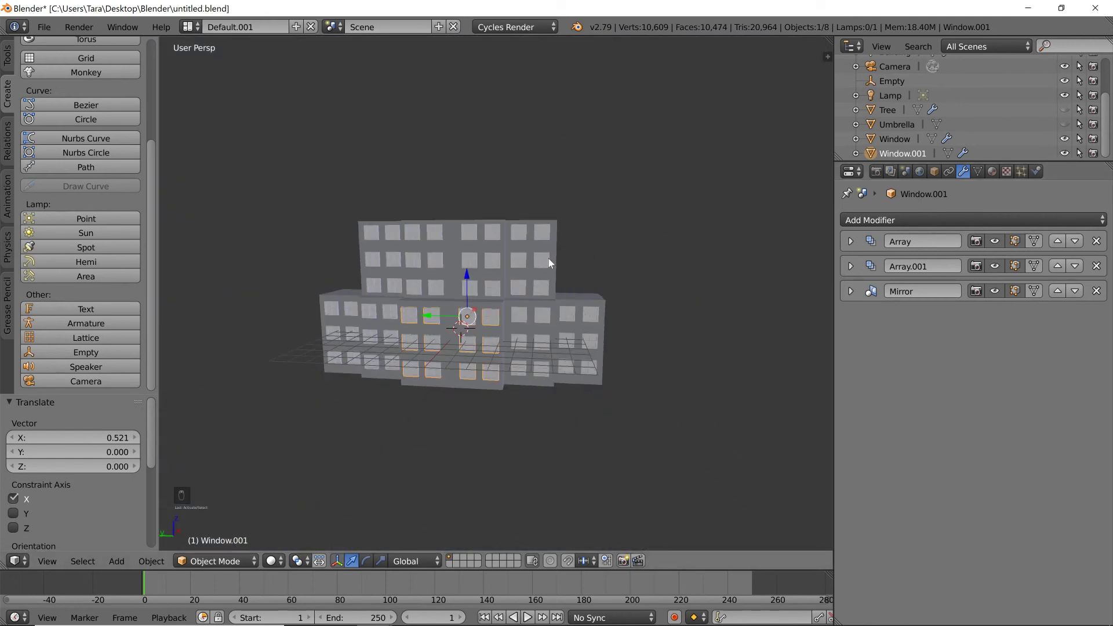
middle_click_drag(550, 259, 505, 308)
scroll(504, 302, "up", 2)
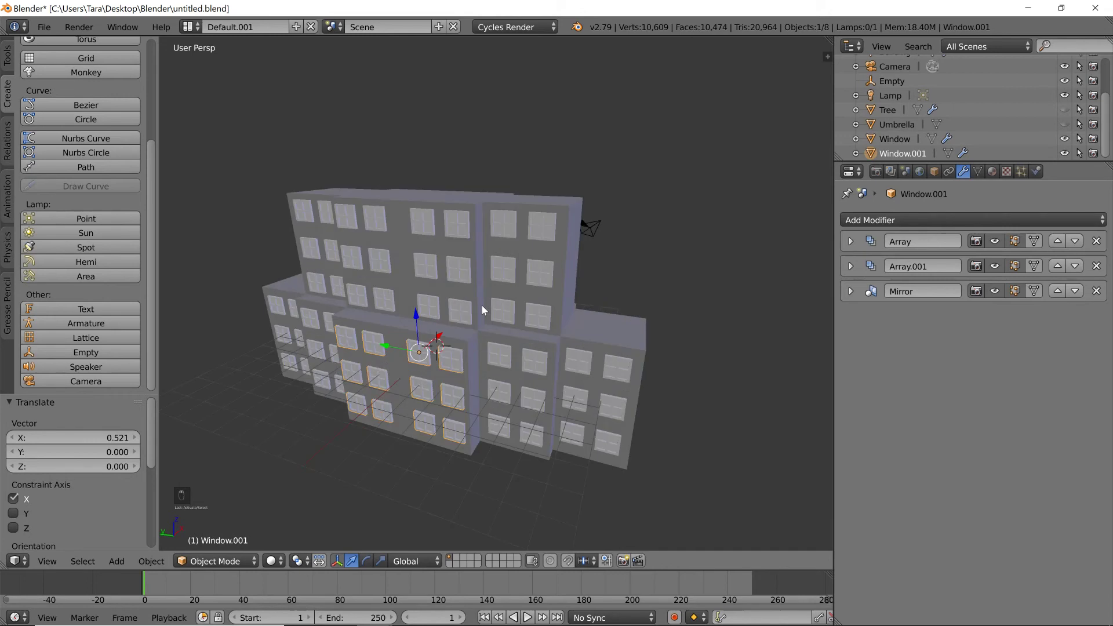
right_click(423, 314)
right_click(627, 325)
middle_click_drag(627, 325, 563, 356)
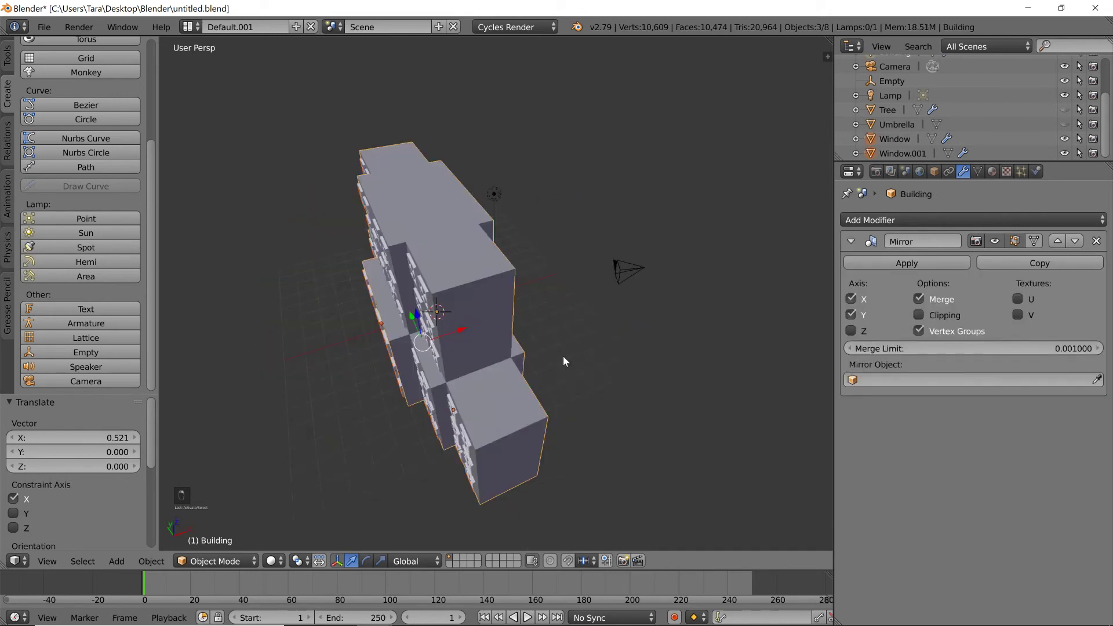
key("g")
key("x")
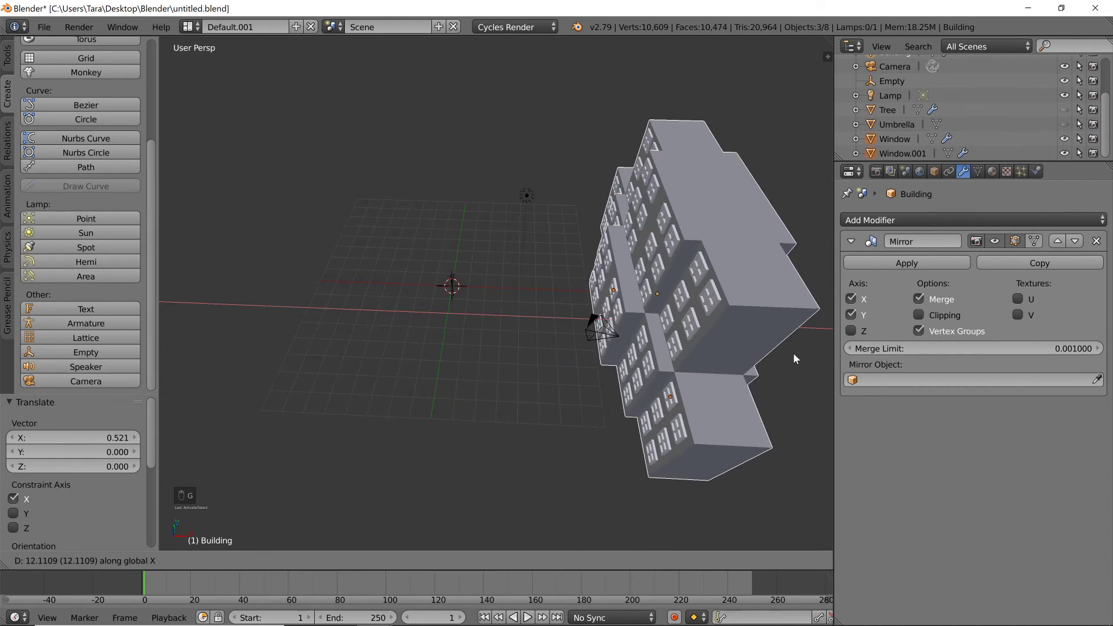
left_click(794, 357)
- Unhide the umbrella and the tree, and save the scene over the existing untitled.blend file
left_click(1064, 124)
left_click(1065, 110)
middle_click_drag(589, 169, 505, 230)
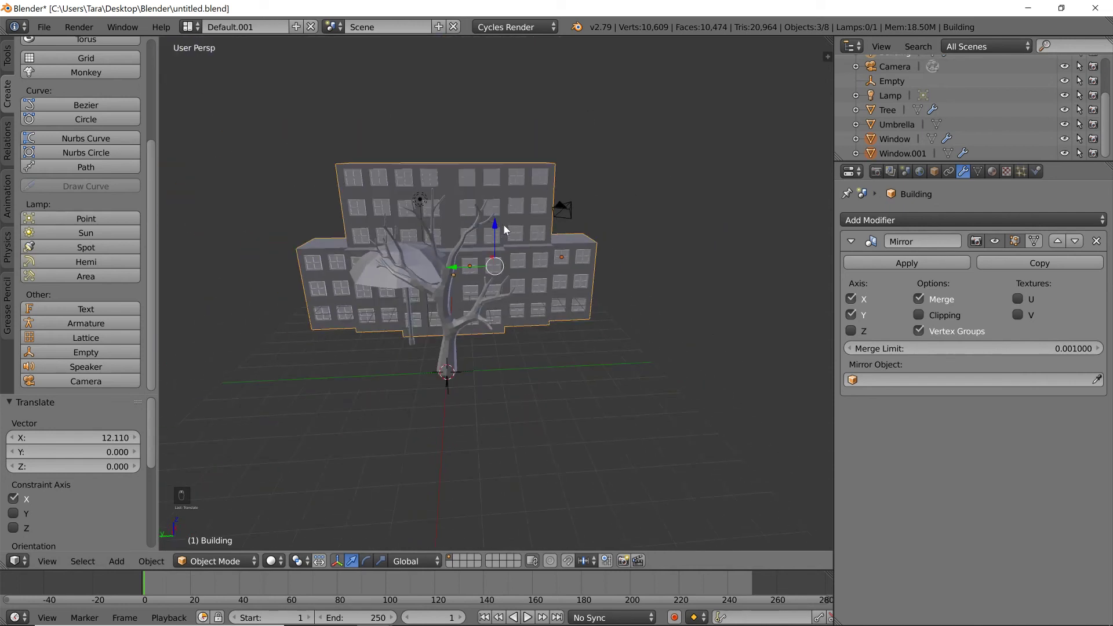
key("ctrl+s")
left_click(503, 225)
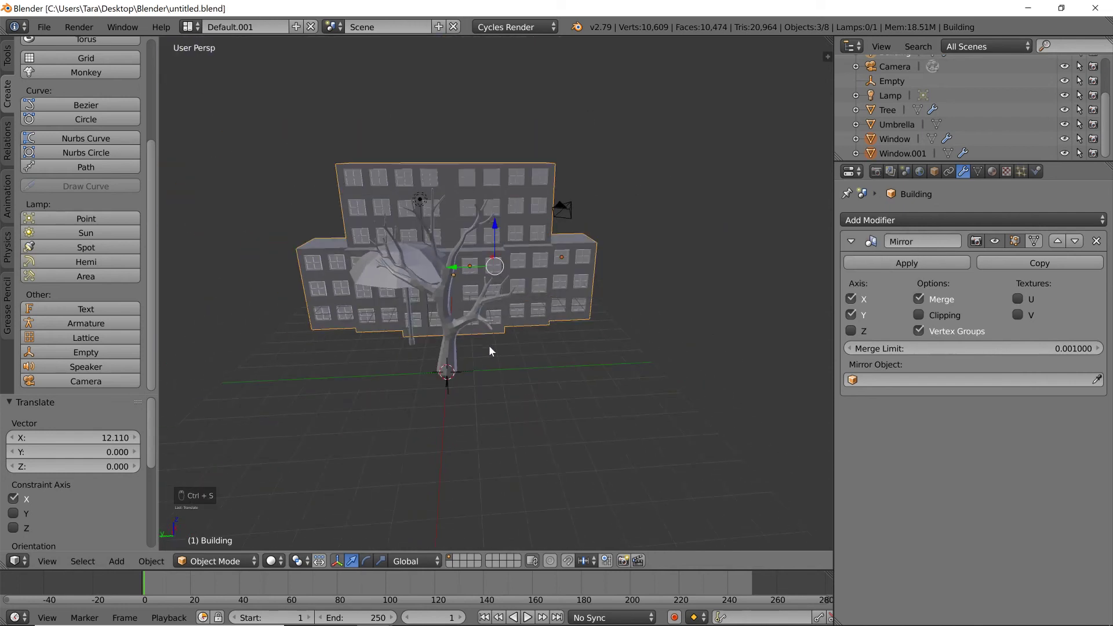
- Examine the arrangement of the building, umbrella and tree from several angles
middle_click_drag(489, 345, 593, 346)
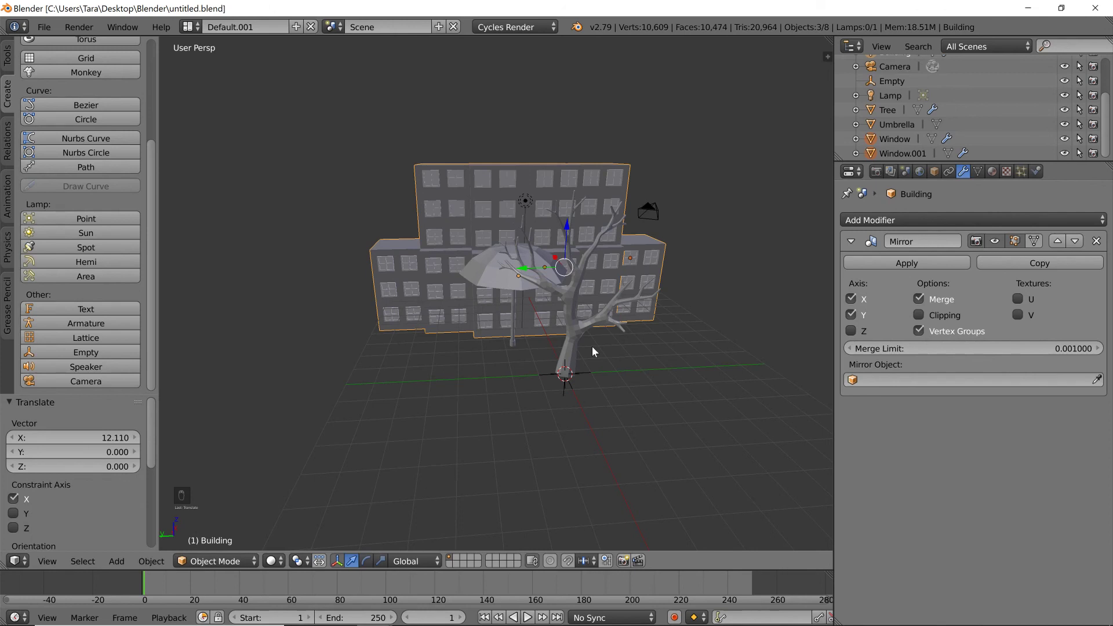
middle_click_drag(592, 346, 509, 324)
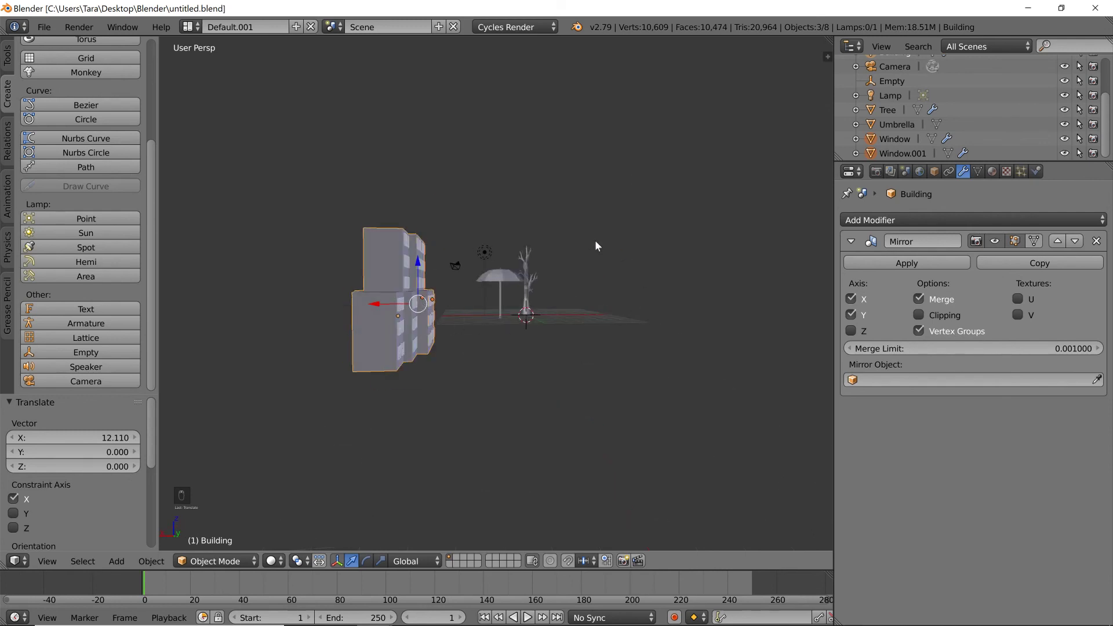
middle_click_drag(615, 363, 452, 371)
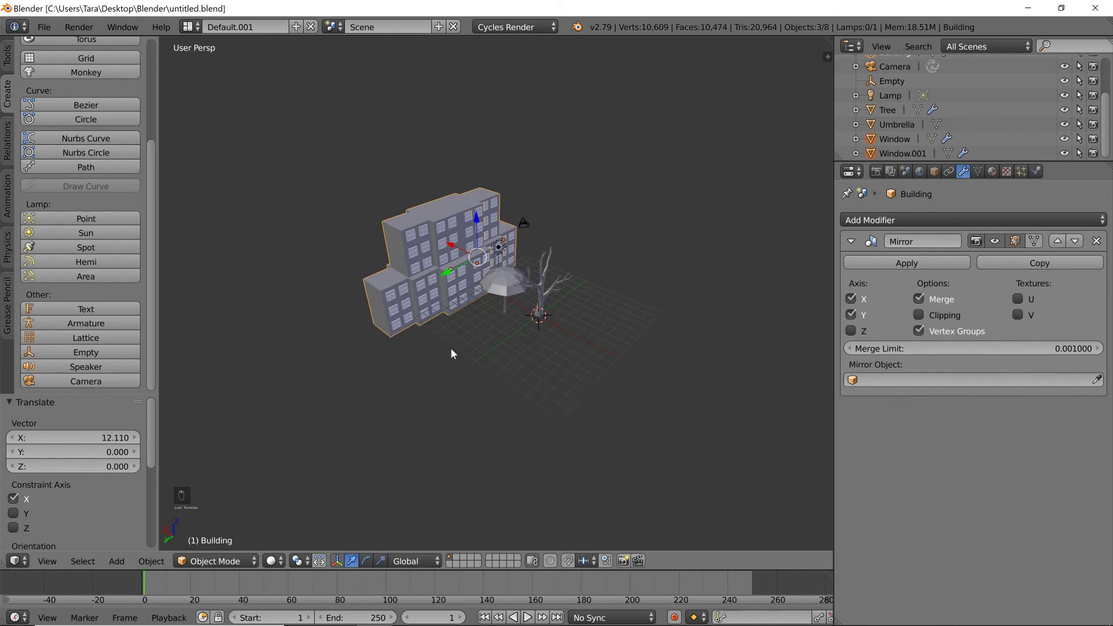
scroll(452, 353, "up", 4)
middle_click_drag(481, 253, 506, 278)
scroll(505, 278, "down", 2)
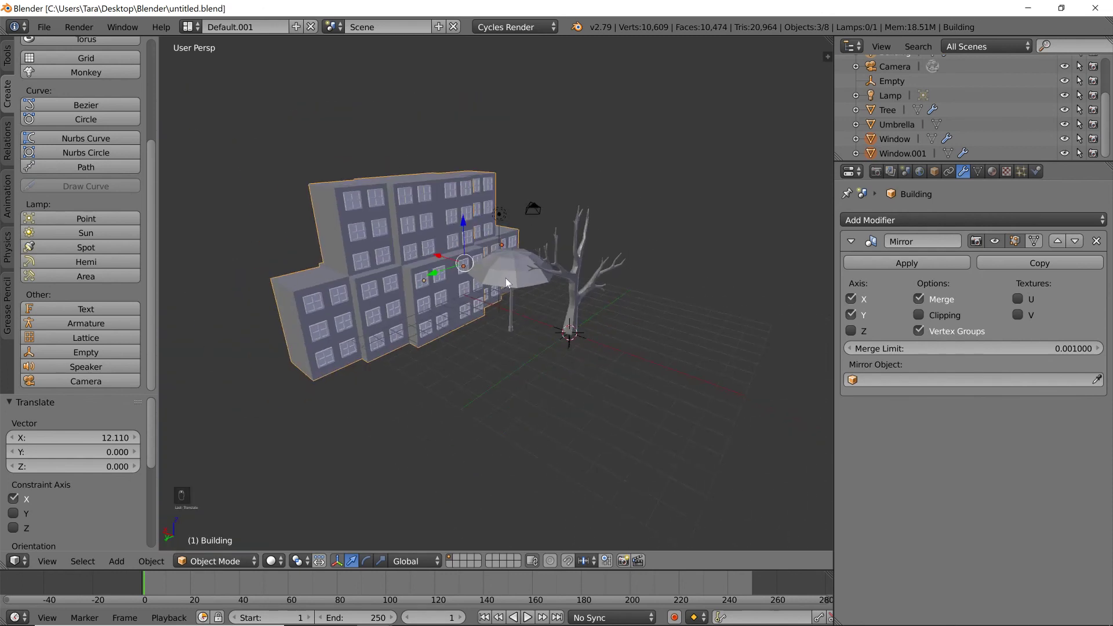